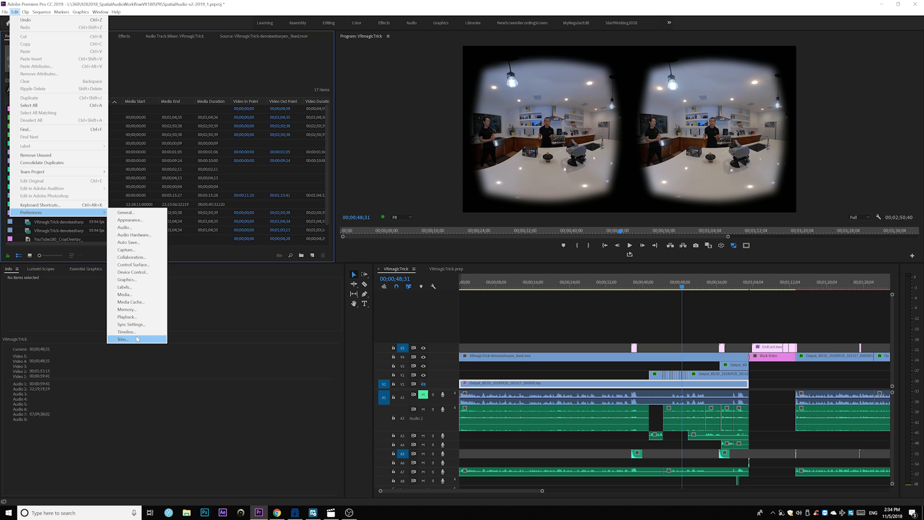
Set the default audio track for Multichannel Mono Media to Adaptive in the Timeline preferences
{"action": "left_click", "coordinate": [122, 333]}
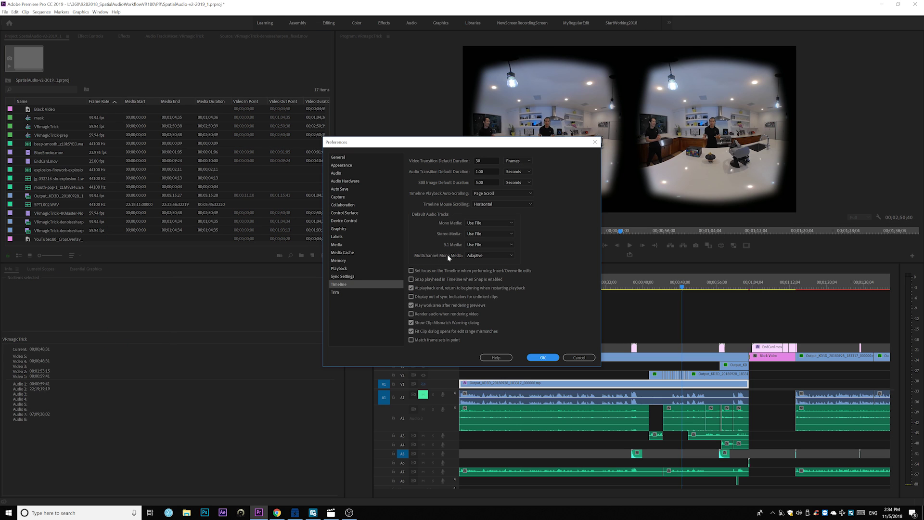
{"action": "left_click", "coordinate": [478, 255]}
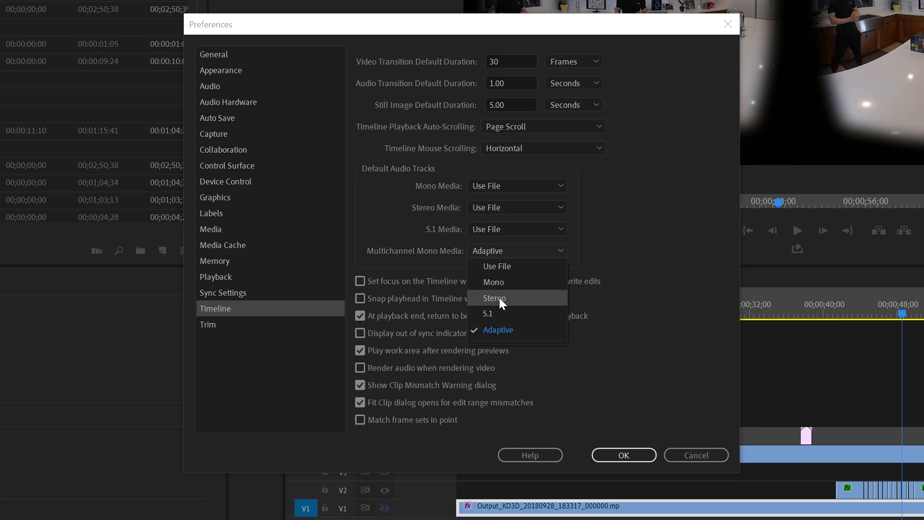
{"action": "left_click", "coordinate": [636, 456]}
{"action": "left_click", "coordinate": [631, 455]}
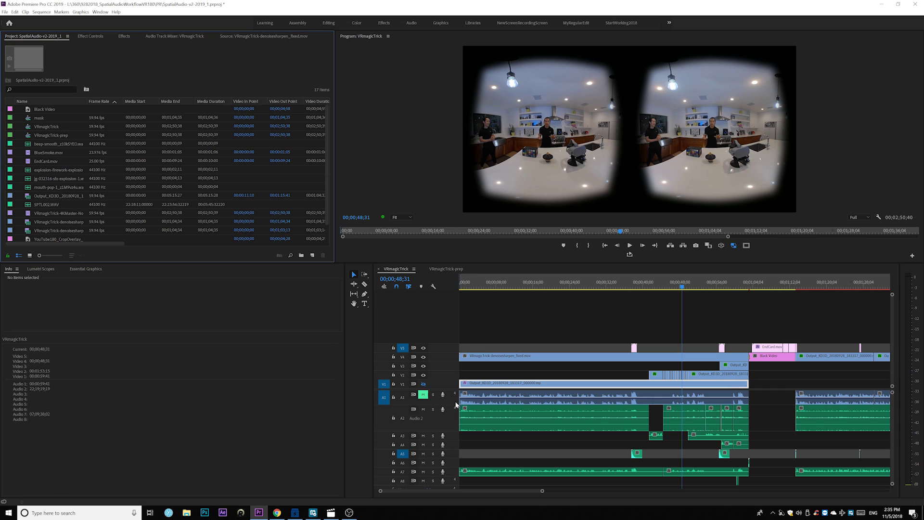
Create a sequence named NewExample from the VR Stereoscopic 29.97 preset 4096x4096 - Ambisonics
{"action": "left_click", "coordinate": [313, 256]}
{"action": "left_click", "coordinate": [321, 269]}
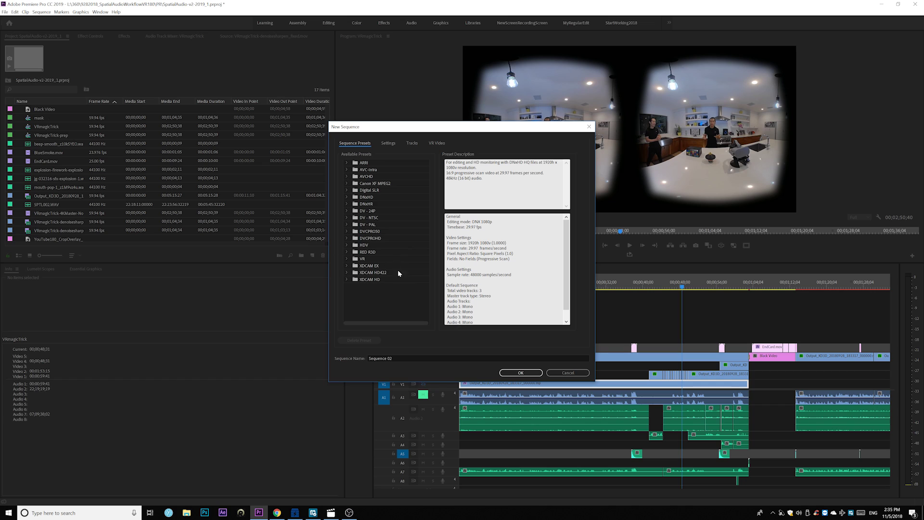
{"action": "left_click", "coordinate": [346, 258]}
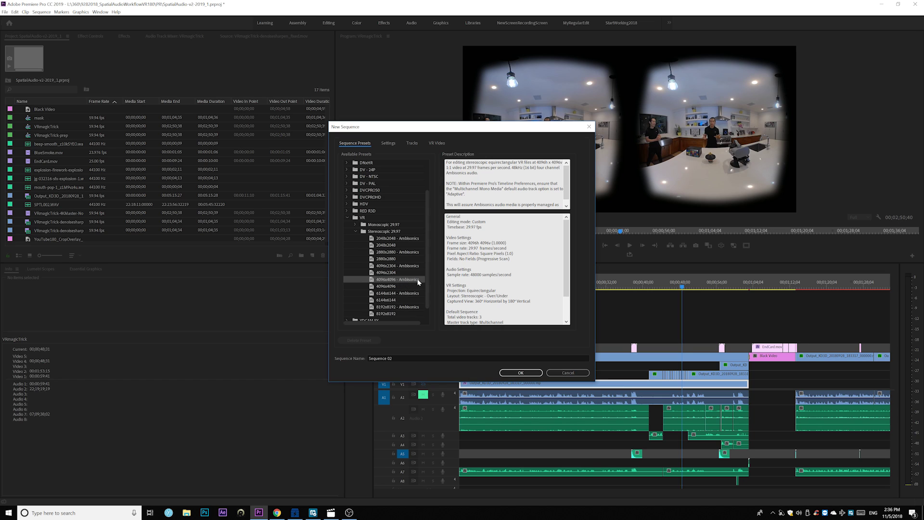
{"action": "left_click", "coordinate": [395, 358]}
{"action": "type", "text": "NewExample"}
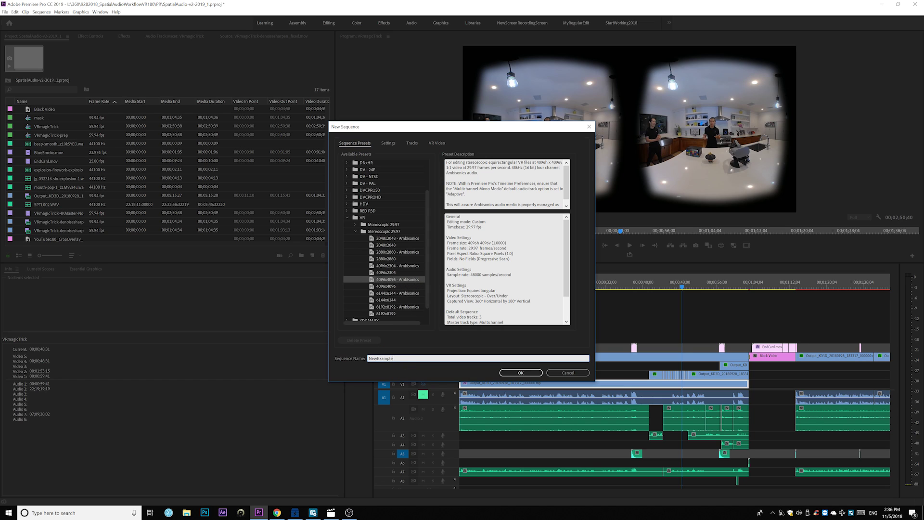
{"action": "left_click", "coordinate": [518, 372]}
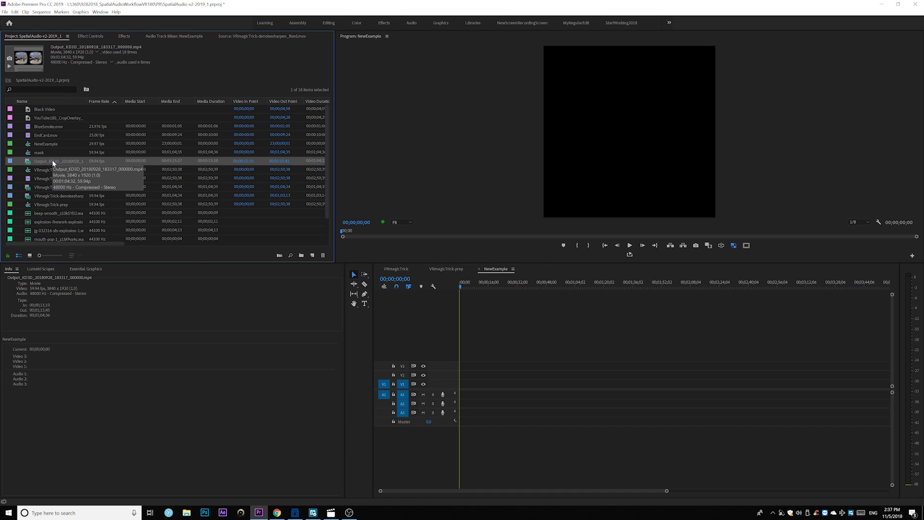
Place the Output_KD3D_20180928_183317_000000.mp4 clip at the start of the NewExample sequence and change the sequence settings to match it
{"action": "left_click_drag", "start_coordinate": [52, 160], "coordinate": [475, 286]}
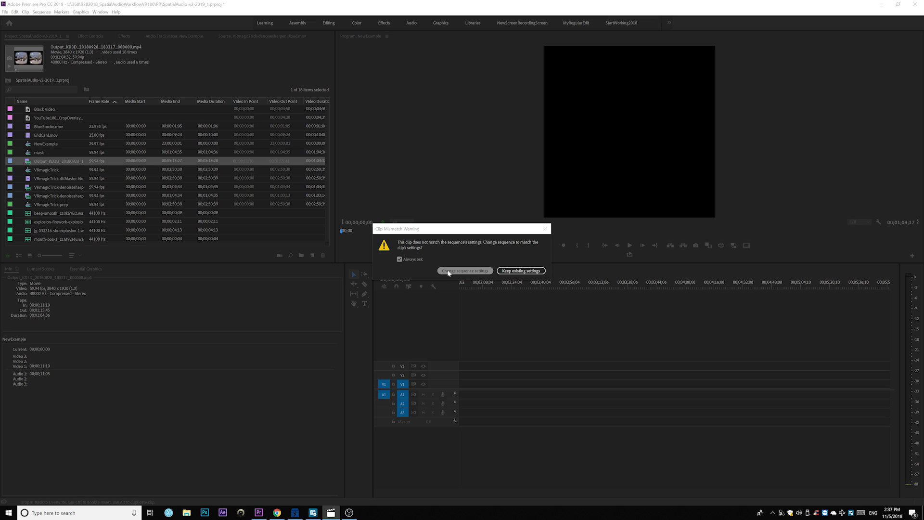
{"action": "left_click", "coordinate": [461, 271]}
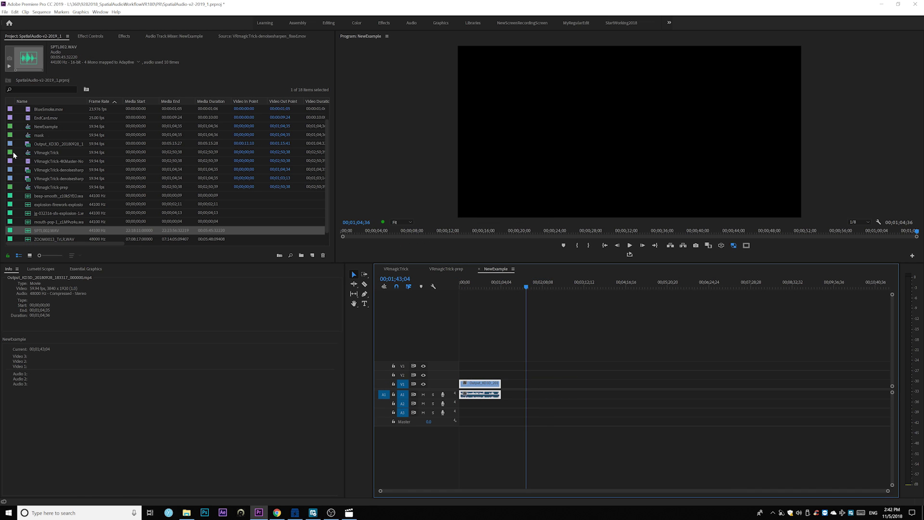
Add SPTL002.WAV to track Audio 2 and synchronize it with the camera clip by audio
{"action": "left_click", "coordinate": [25, 231]}
{"action": "left_click_drag", "start_coordinate": [26, 233], "coordinate": [465, 404]}
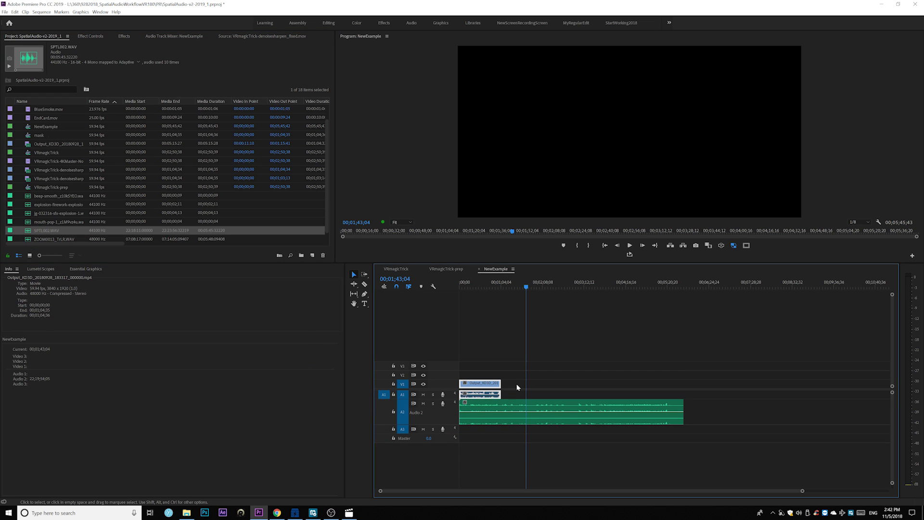
{"action": "left_click_drag", "start_coordinate": [516, 367], "coordinate": [487, 402]}
{"action": "right_click", "coordinate": [487, 386]}
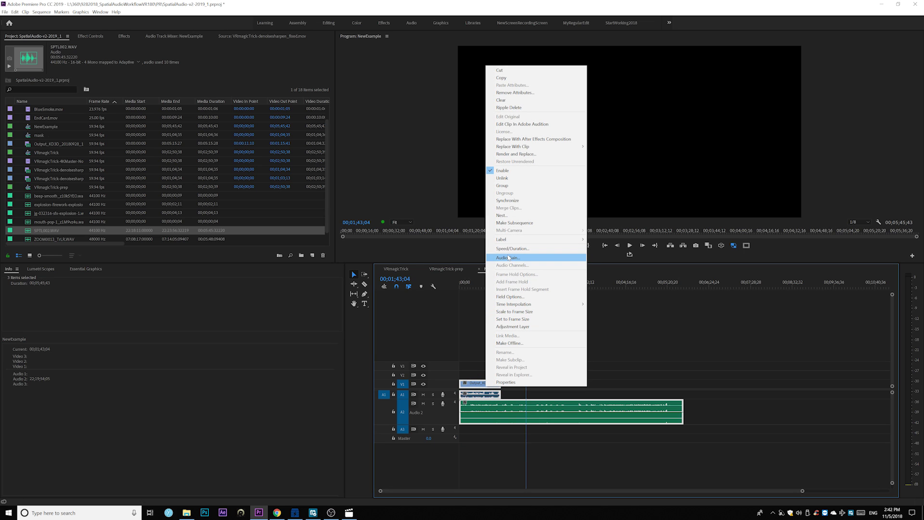
{"action": "left_click", "coordinate": [509, 200]}
{"action": "left_click", "coordinate": [449, 290]}
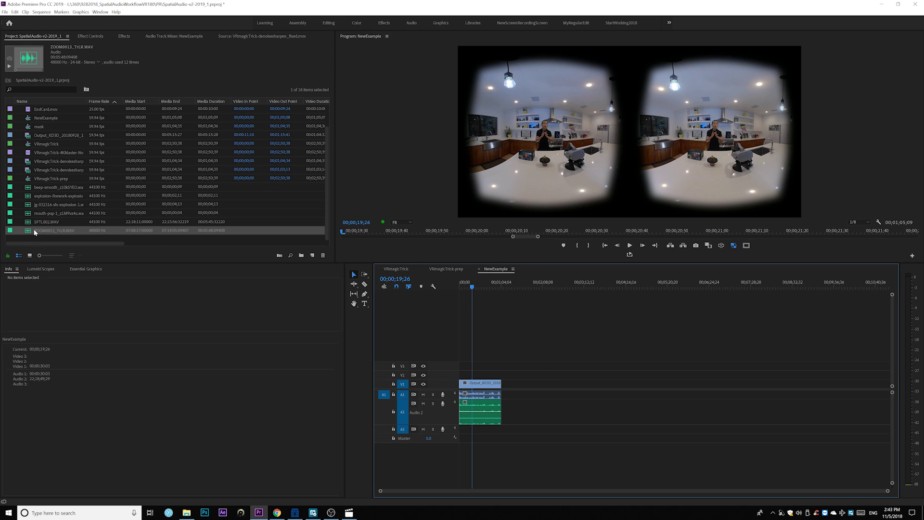
Add ZOOM0013_TrLR.WAV to track Audio 3 and synchronize it with the other clips by audio, using track channel 1
{"action": "left_click_drag", "start_coordinate": [29, 231], "coordinate": [485, 429]}
{"action": "left_click_drag", "start_coordinate": [447, 505], "coordinate": [447, 505]}
{"action": "right_click", "coordinate": [488, 384]}
{"action": "left_click", "coordinate": [511, 198]}
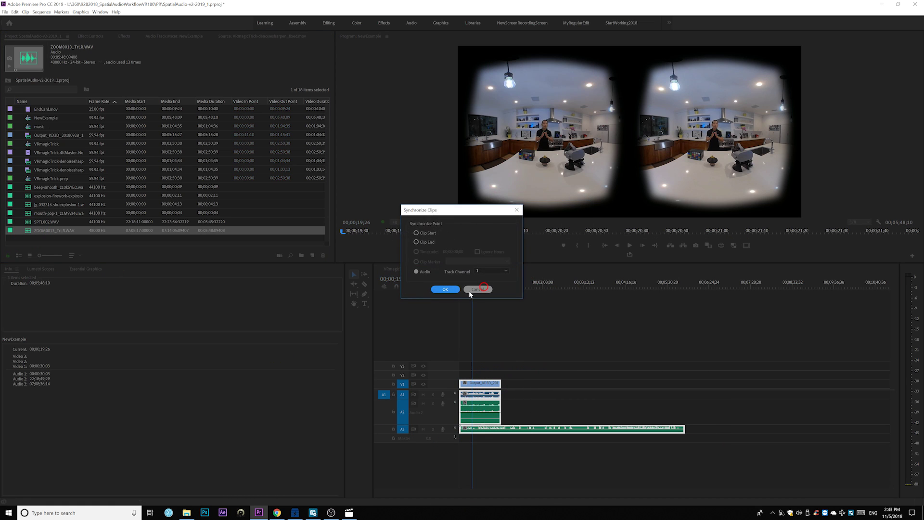
{"action": "left_click", "coordinate": [443, 289]}
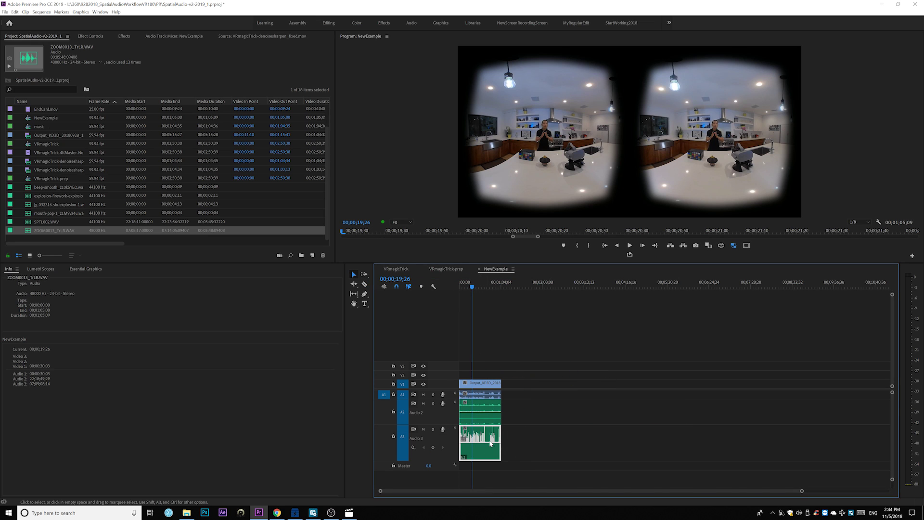
Change the clip channel format of ZOOM0013_TrLR.WAV to Mono in its audio channel settings
{"action": "right_click", "coordinate": [51, 229]}
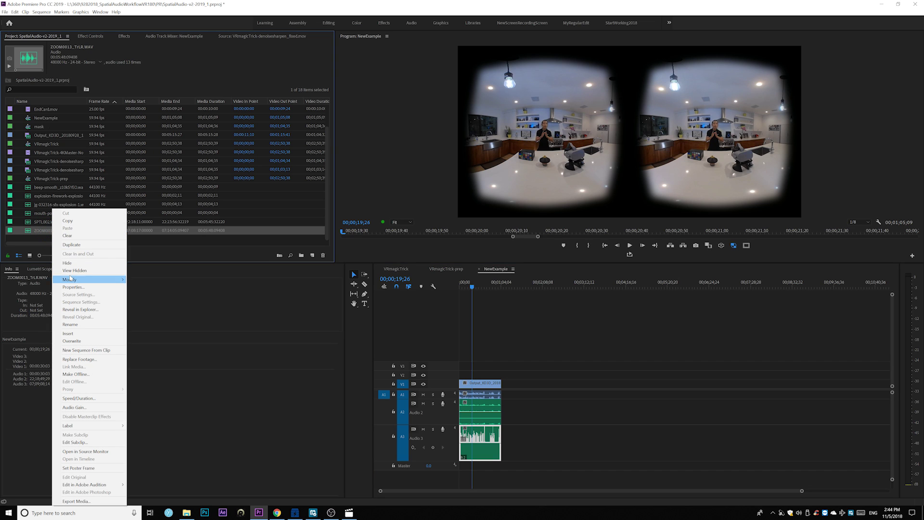
{"action": "mouse_move", "coordinate": [72, 284]}
{"action": "left_click", "coordinate": [161, 280]}
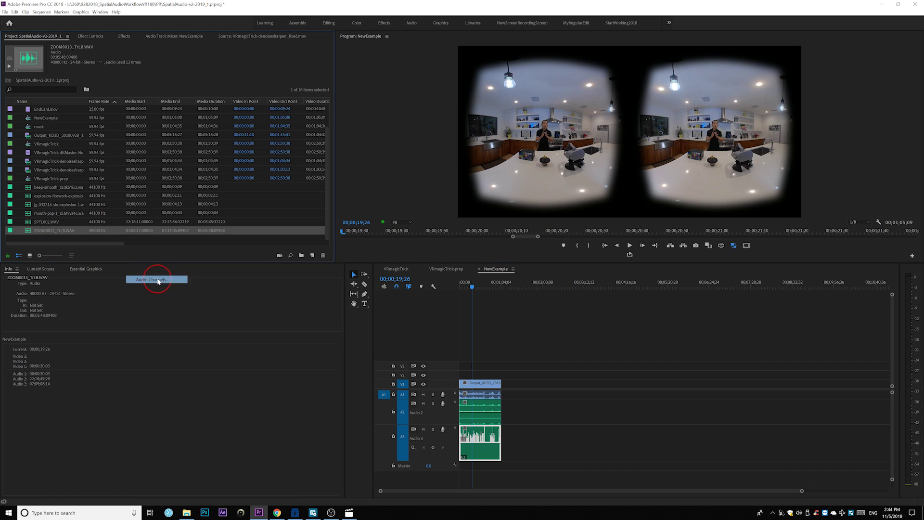
{"action": "left_click", "coordinate": [301, 68]}
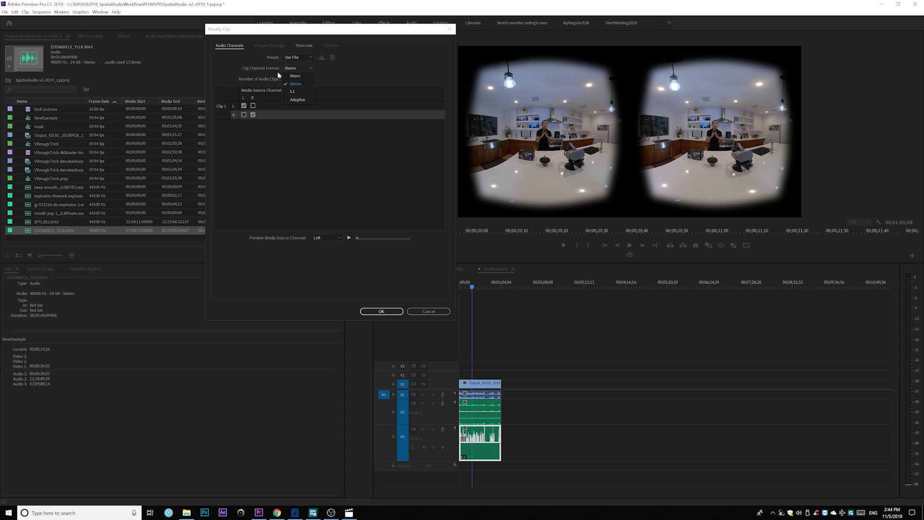
{"action": "left_click", "coordinate": [295, 76]}
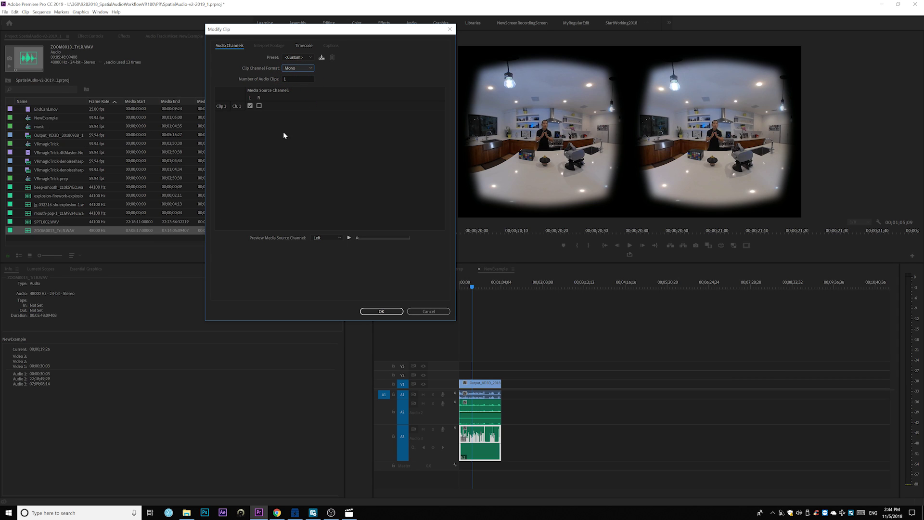
{"action": "left_click", "coordinate": [381, 311]}
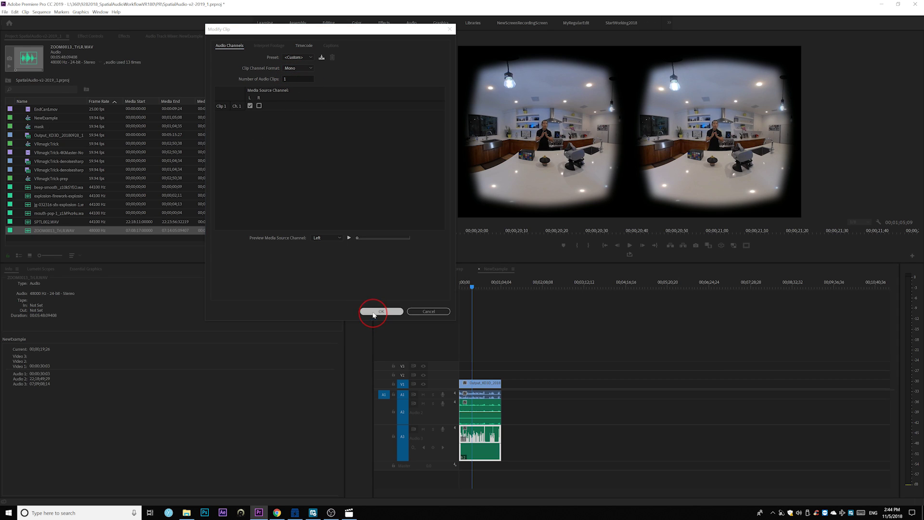
{"action": "key", "text": "Return"}
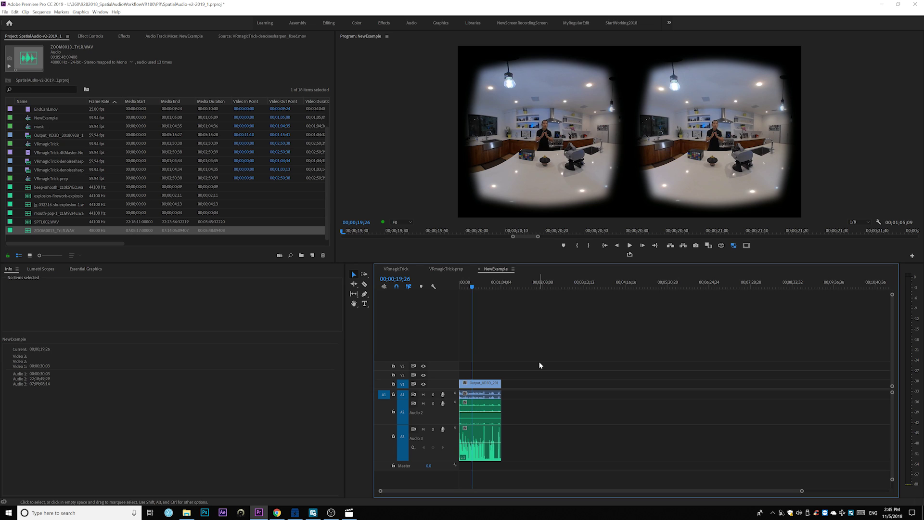
Open the VRmagicTrick sequence and examine the camera audio clip on Audio 1 and the spatial audio clip on Audio 2
{"action": "left_click", "coordinate": [396, 269]}
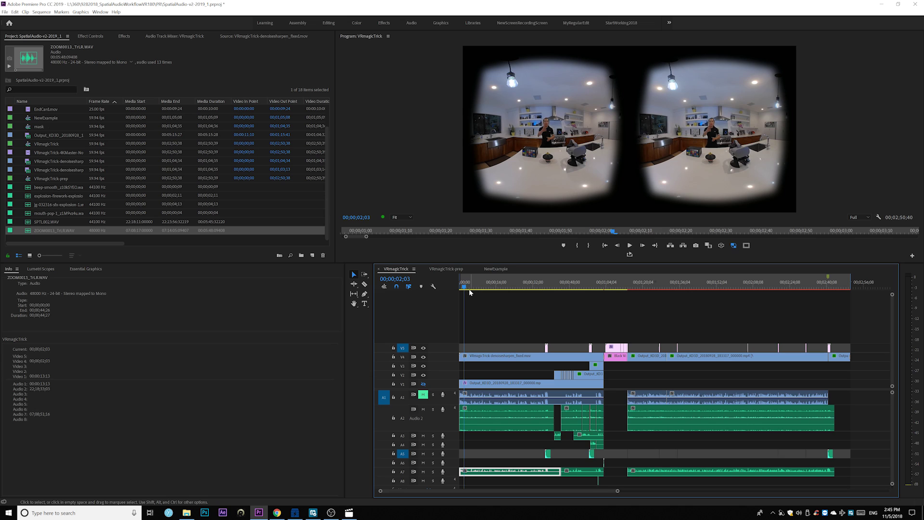
{"action": "left_click_drag", "start_coordinate": [464, 287], "coordinate": [492, 409]}
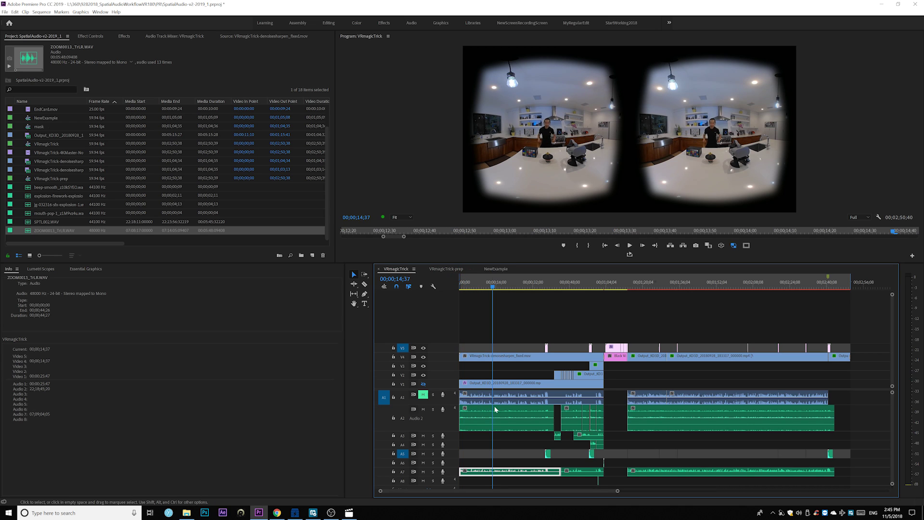
{"action": "left_click", "coordinate": [491, 398]}
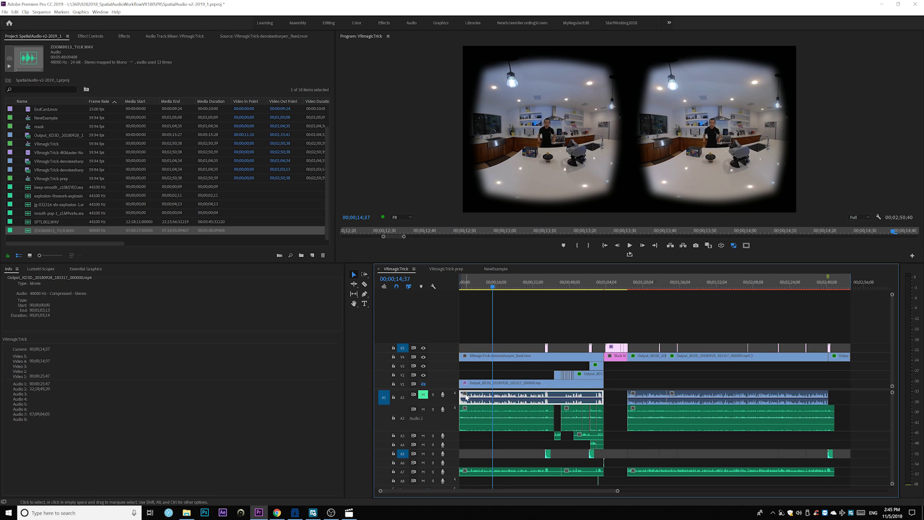
{"action": "left_click", "coordinate": [479, 413]}
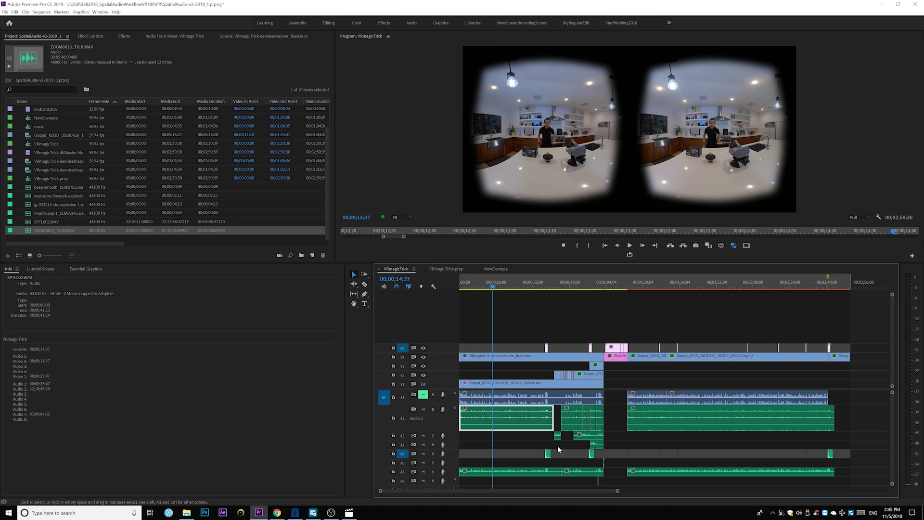
Play back the explosion effect section around 38 seconds and examine the ZOOM0013_TrLR.WAV clip on Audio 7
{"action": "left_click_drag", "start_coordinate": [540, 285], "coordinate": [544, 287]}
{"action": "key", "text": "space"}
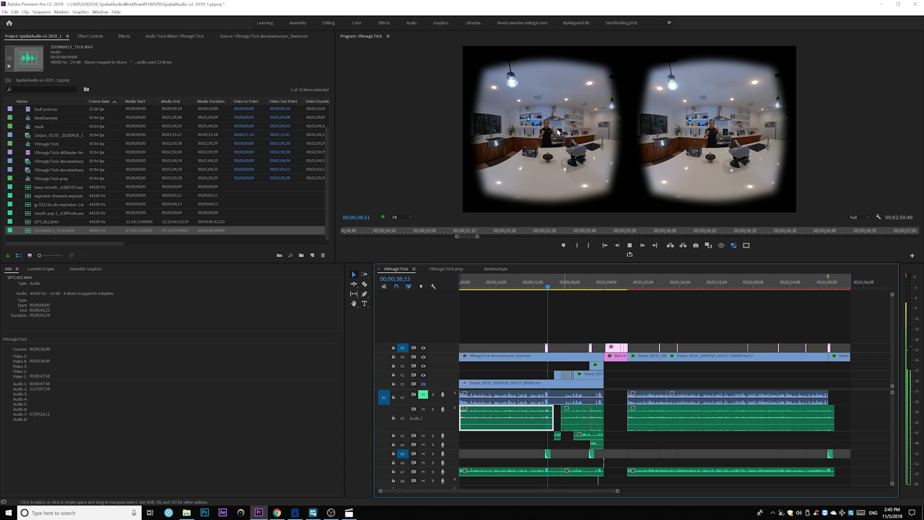
{"action": "key", "text": "space"}
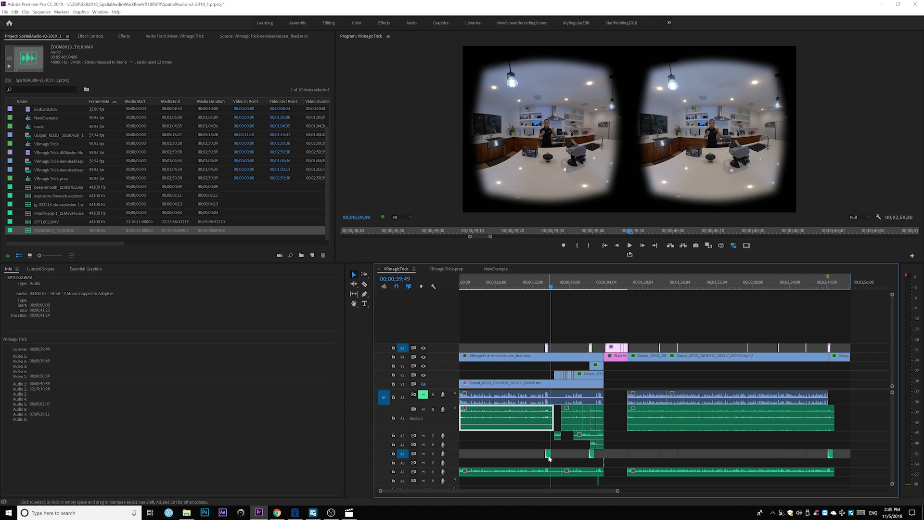
{"action": "left_click", "coordinate": [545, 287]}
{"action": "key", "text": "space"}
{"action": "key", "text": "space"}
{"action": "left_click", "coordinate": [509, 474]}
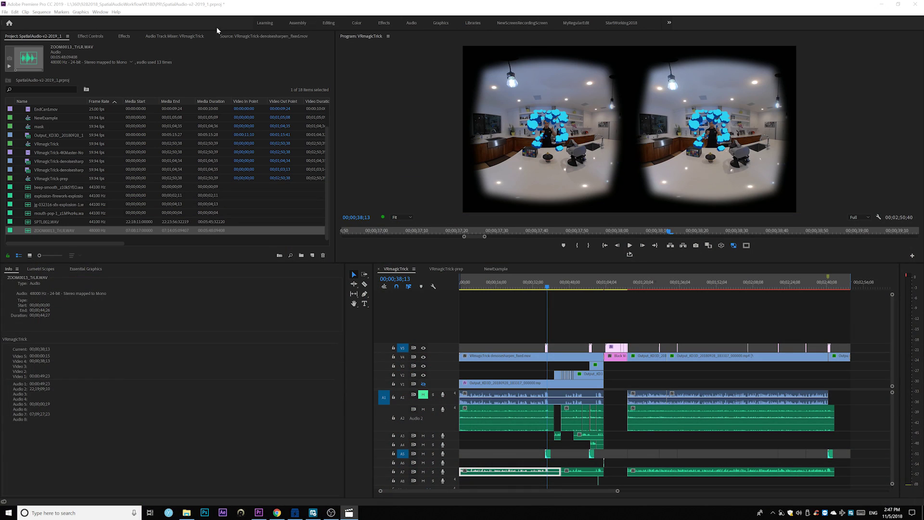
Try media export settings for VRmagicTrick with audio channels set to 4.0 and Audio Is Ambisonics enabled, then cancel the export dialog
{"action": "left_click", "coordinate": [5, 11]}
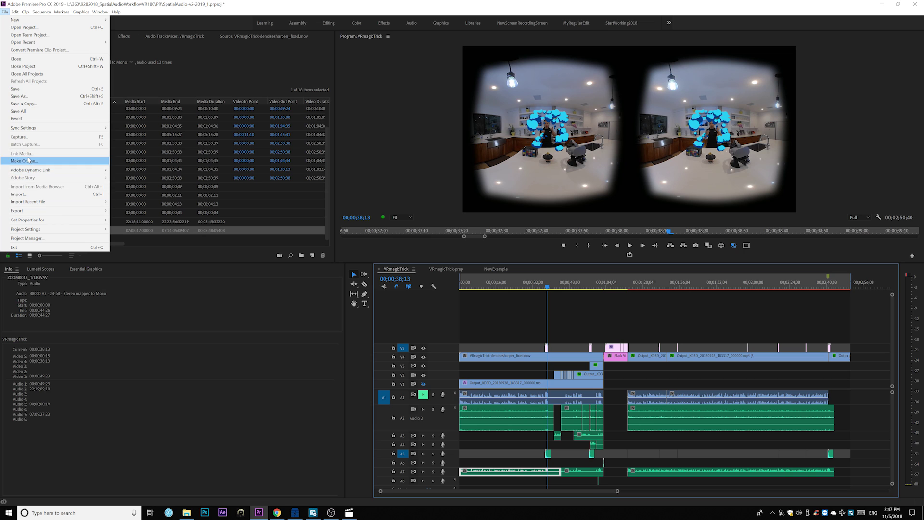
{"action": "mouse_move", "coordinate": [57, 211]}
{"action": "left_click", "coordinate": [126, 210]}
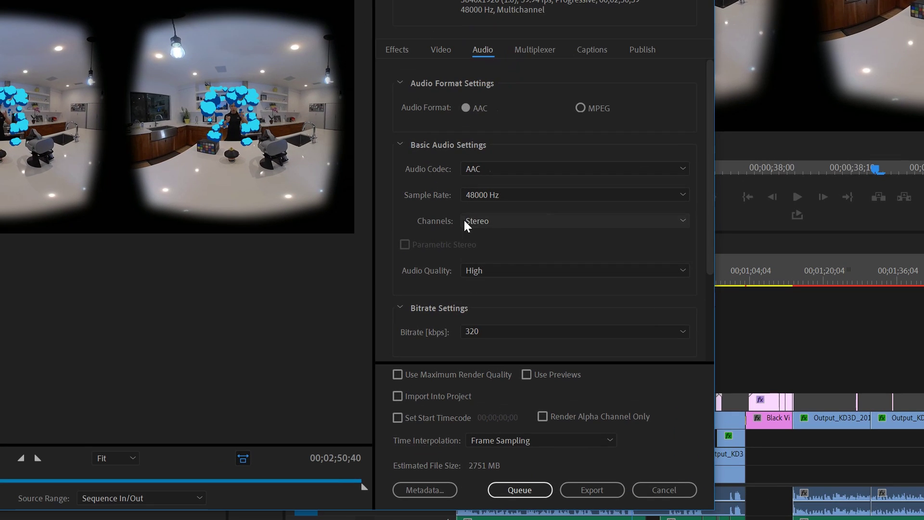
{"action": "left_click", "coordinate": [482, 256]}
{"action": "left_click", "coordinate": [488, 271]}
{"action": "scroll", "coordinate": [535, 282], "scroll_direction": "down", "scroll_amount": 3}
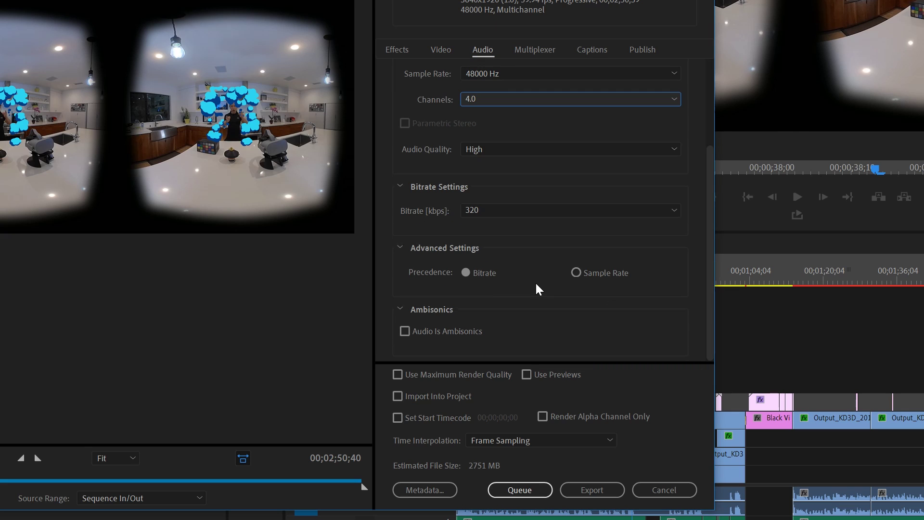
{"action": "left_click", "coordinate": [404, 331]}
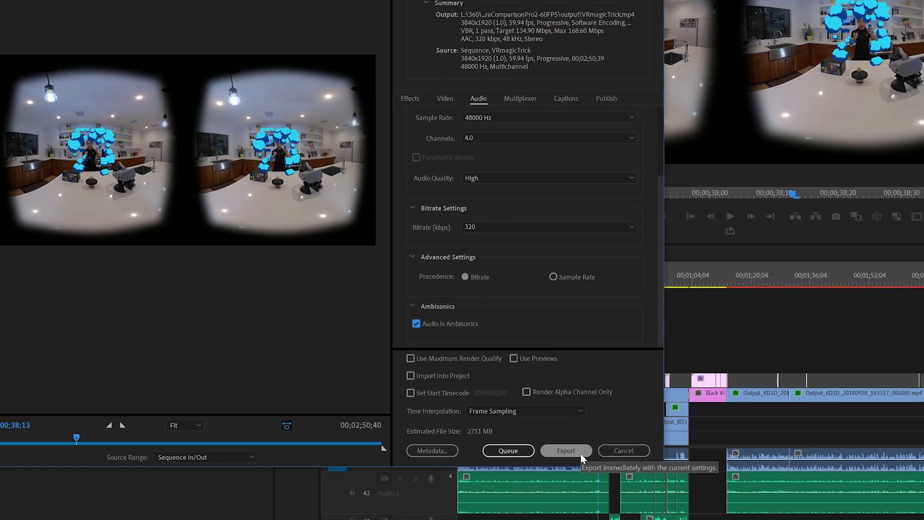
{"action": "left_click", "coordinate": [609, 493]}
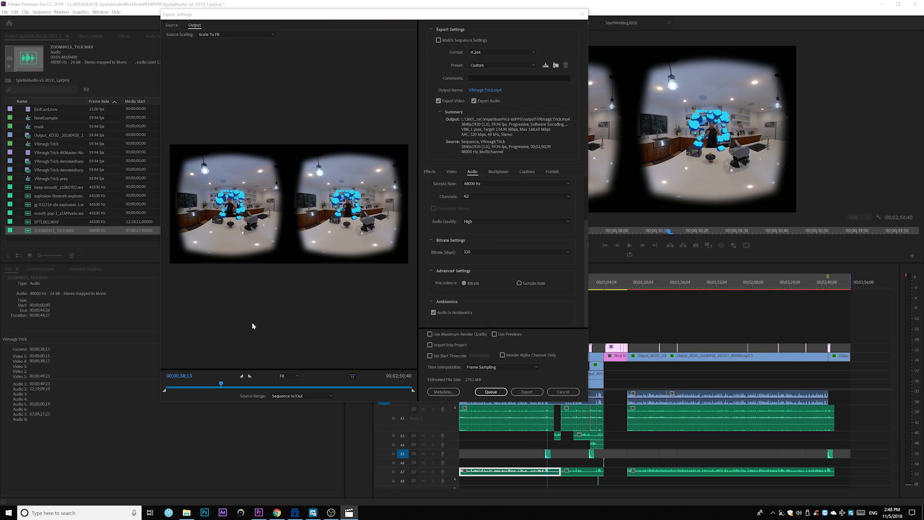
{"action": "left_click", "coordinate": [564, 392]}
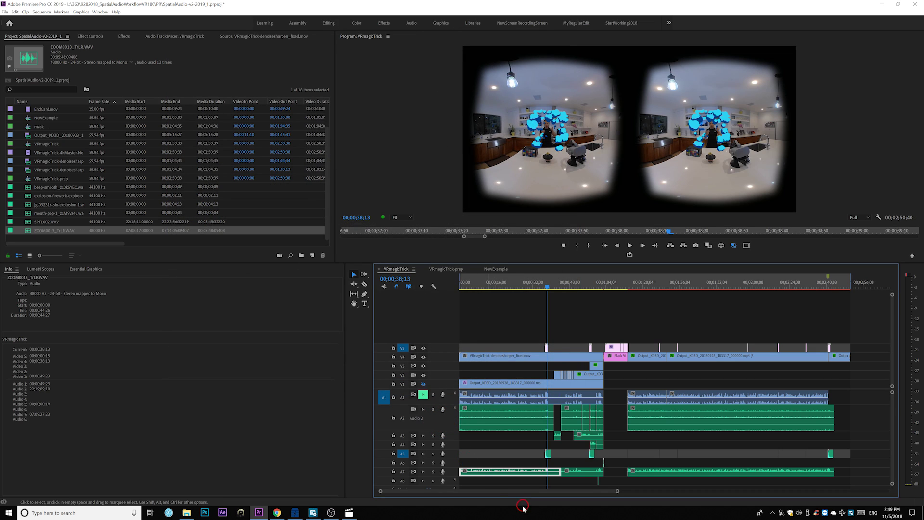
Export the VRmagicTrick sequence as an H.264 side-by-side VR video with audio export turned off
{"action": "left_click", "coordinate": [548, 454]}
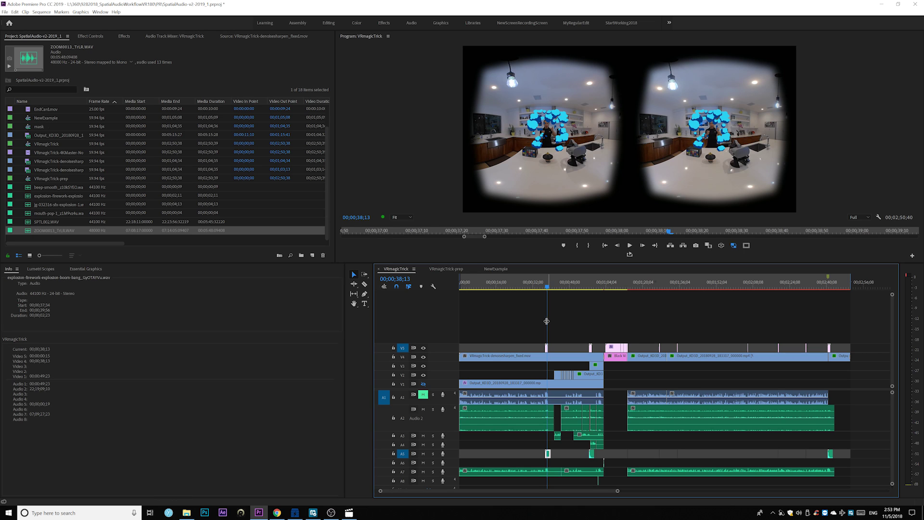
{"action": "left_click", "coordinate": [5, 11]}
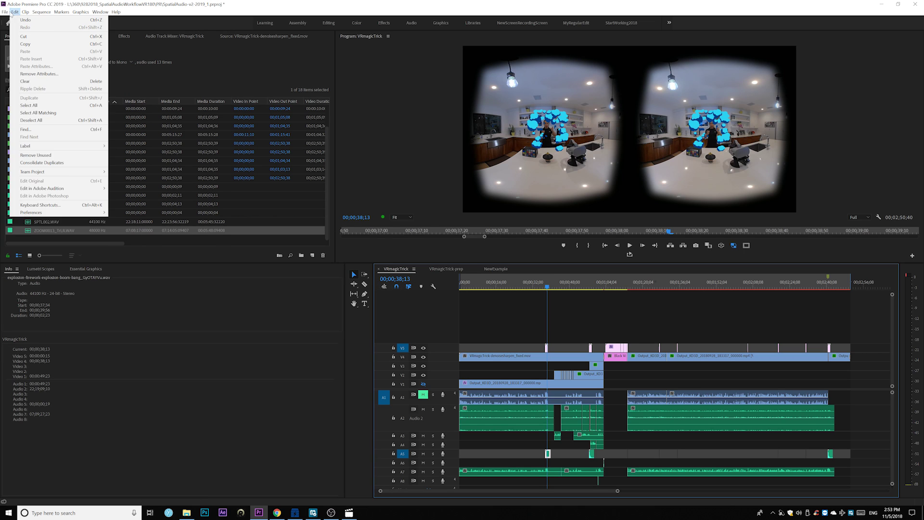
{"action": "mouse_move", "coordinate": [98, 211]}
{"action": "left_click", "coordinate": [140, 211]}
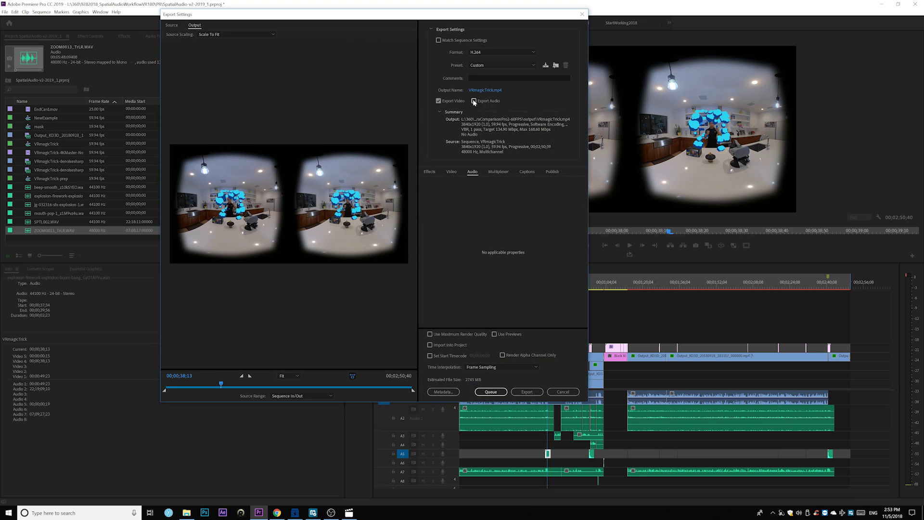
{"action": "left_click", "coordinate": [474, 101]}
{"action": "left_click", "coordinate": [451, 173]}
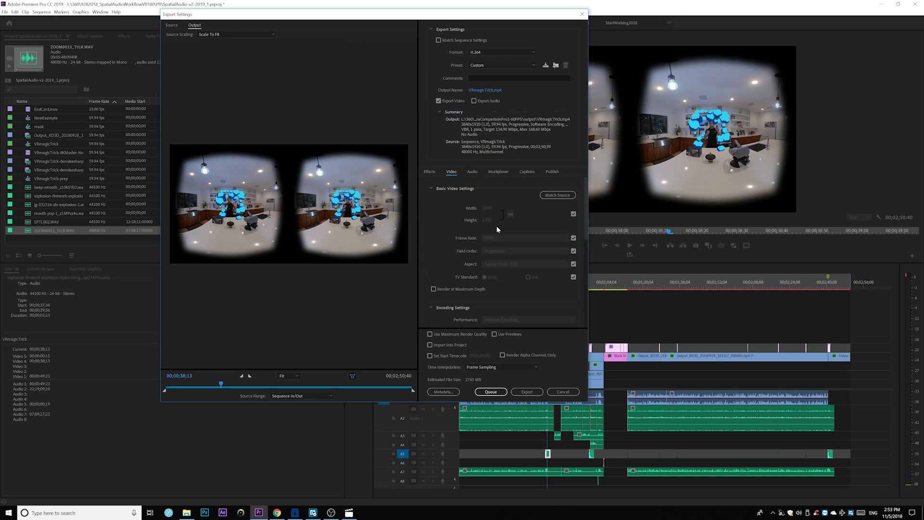
{"action": "scroll", "coordinate": [587, 221], "scroll_direction": "down", "scroll_amount": 5}
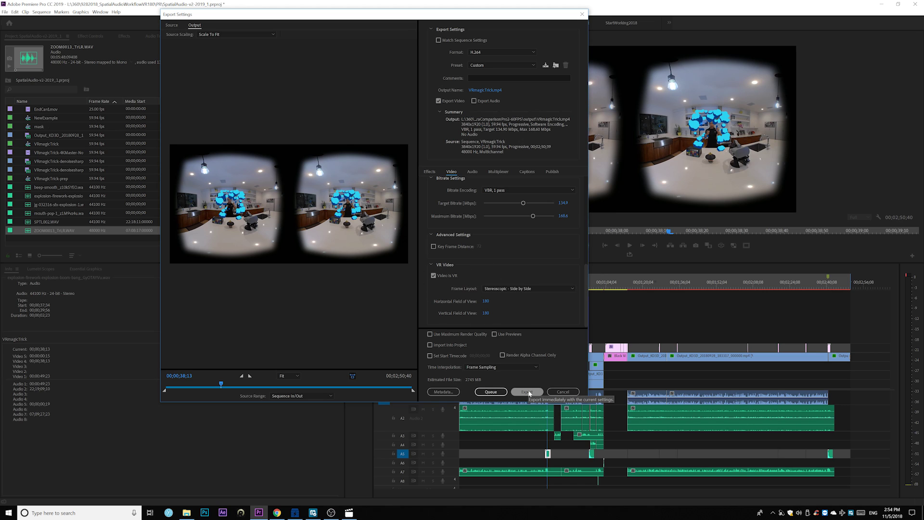
{"action": "left_click", "coordinate": [528, 391]}
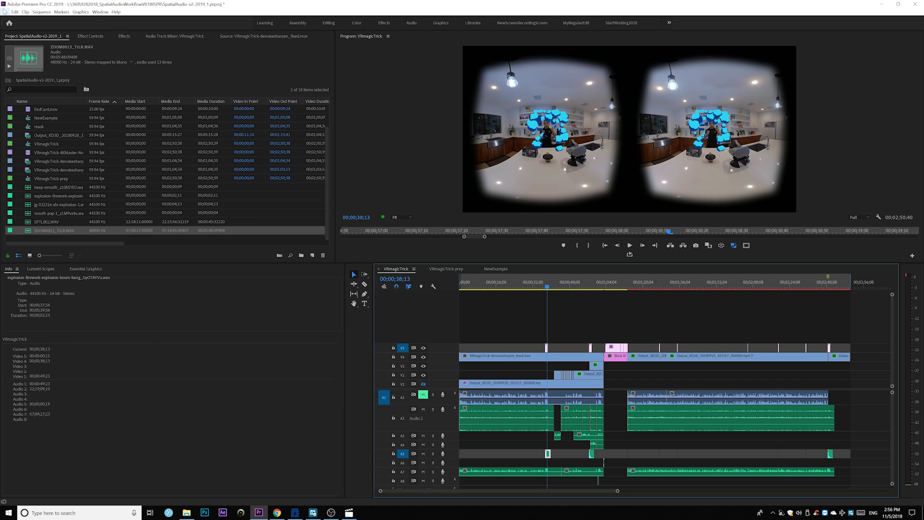
Set up a QuickTime media export of VRmagicTrick using the DNxHR/DNxHD codec at DNxHR LB 8-bit, with video settings matching the source
{"action": "left_click", "coordinate": [4, 13]}
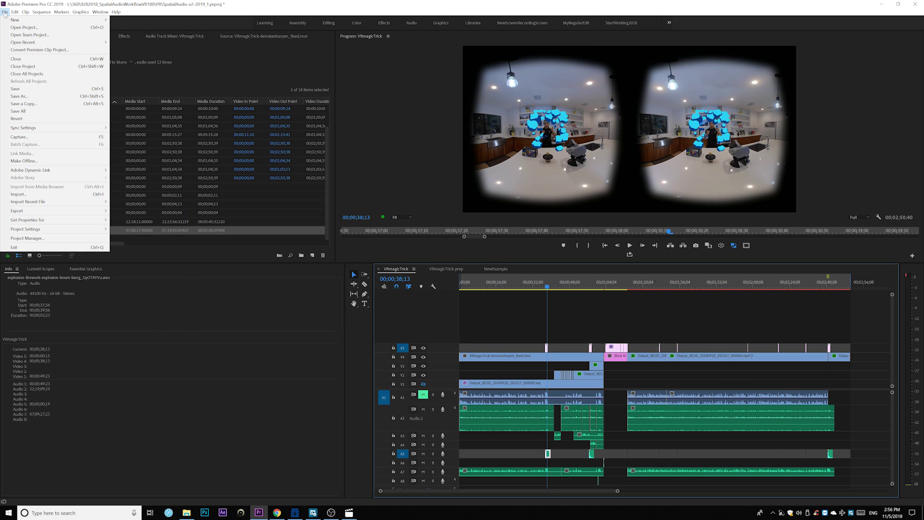
{"action": "mouse_move", "coordinate": [58, 211]}
{"action": "left_click", "coordinate": [126, 211]}
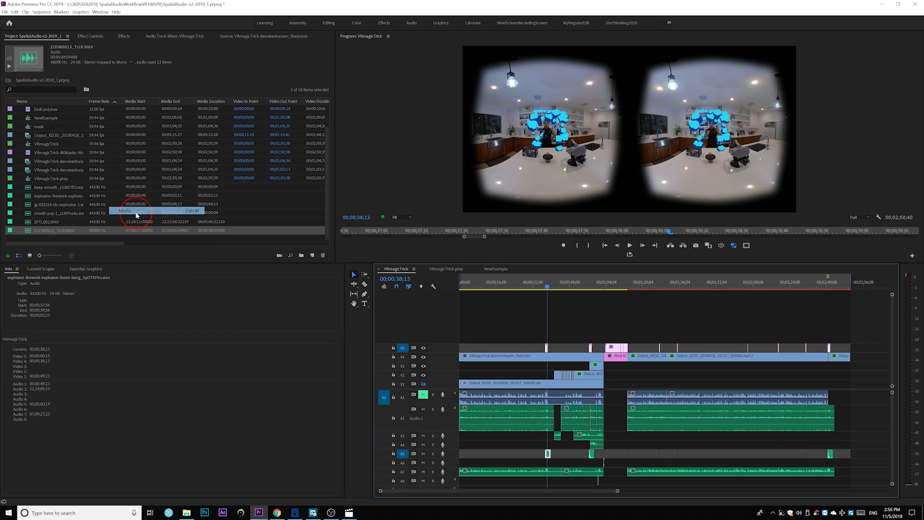
{"action": "left_click", "coordinate": [500, 52]}
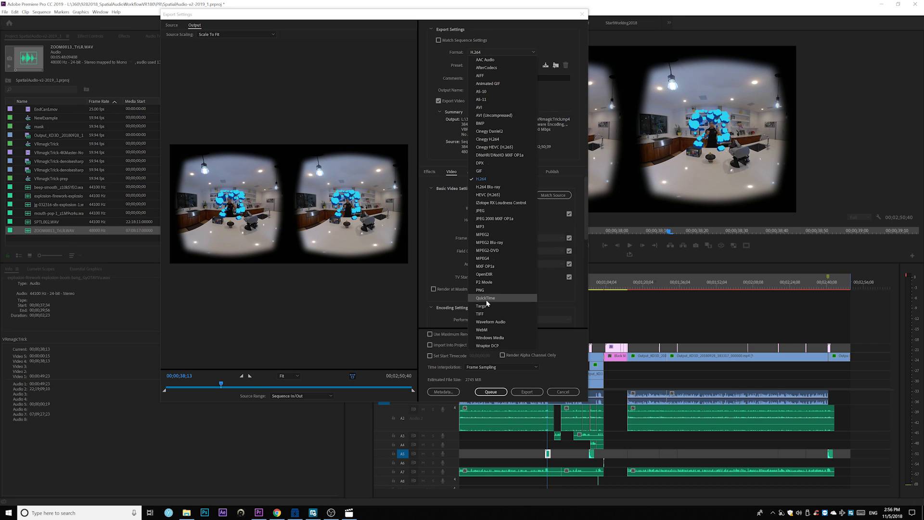
{"action": "left_click", "coordinate": [501, 298]}
{"action": "left_click", "coordinate": [497, 213]}
{"action": "left_click", "coordinate": [497, 216]}
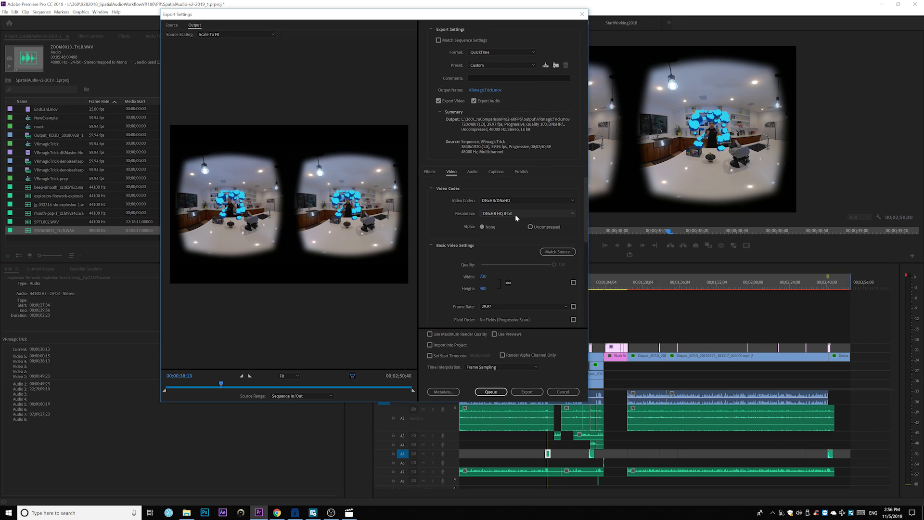
{"action": "left_click", "coordinate": [515, 214]}
{"action": "left_click", "coordinate": [507, 366]}
{"action": "left_click", "coordinate": [553, 252]}
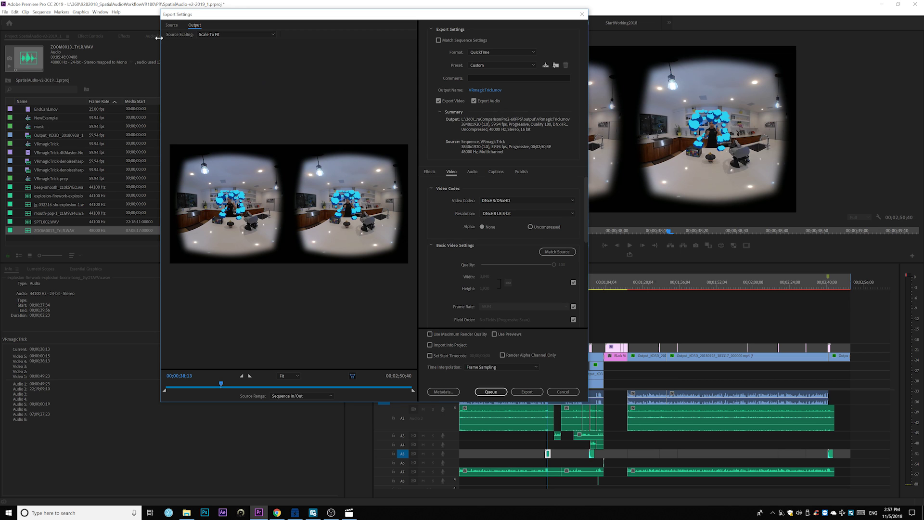
Crop 1920 pixels from the right of the export source and keep the output's source scaling at Scale To Fit
{"action": "left_click", "coordinate": [171, 25]}
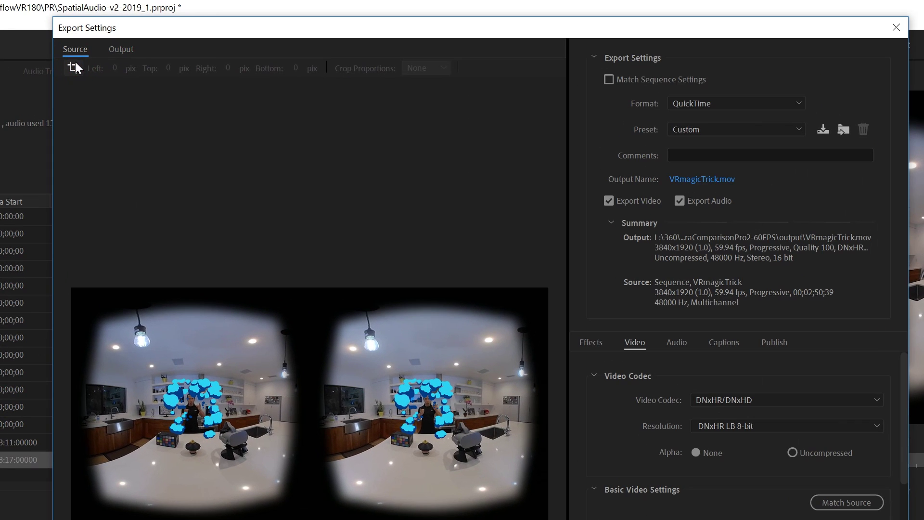
{"action": "left_click", "coordinate": [73, 68]}
{"action": "left_click", "coordinate": [228, 67]}
{"action": "type", "text": "1920"}
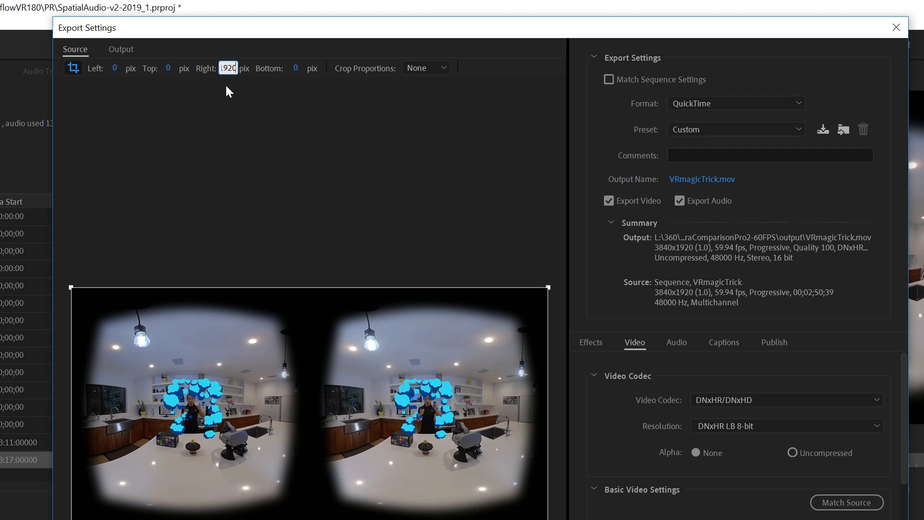
{"action": "key", "text": "Return"}
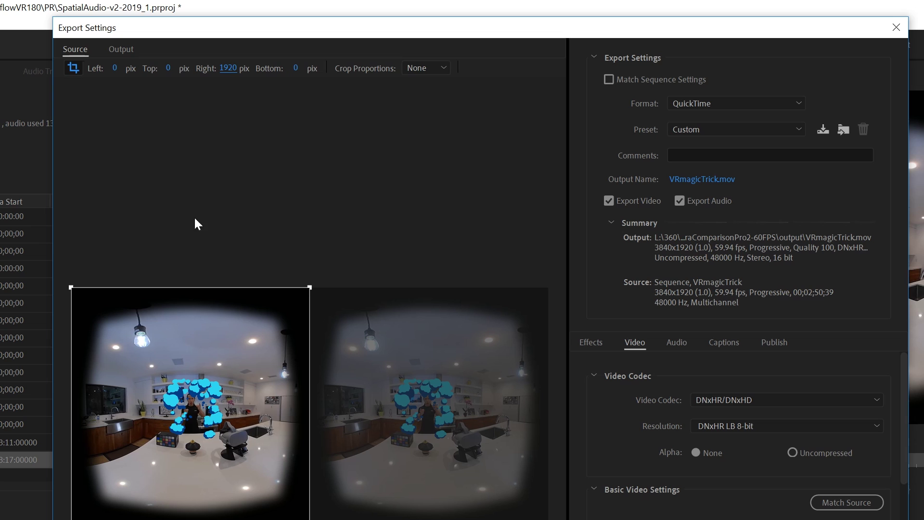
{"action": "left_click", "coordinate": [121, 50]}
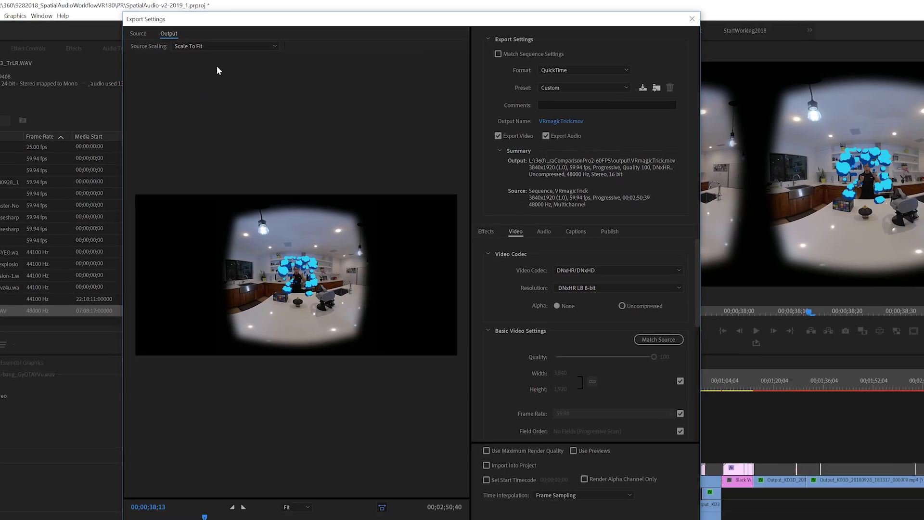
{"action": "left_click", "coordinate": [202, 68]}
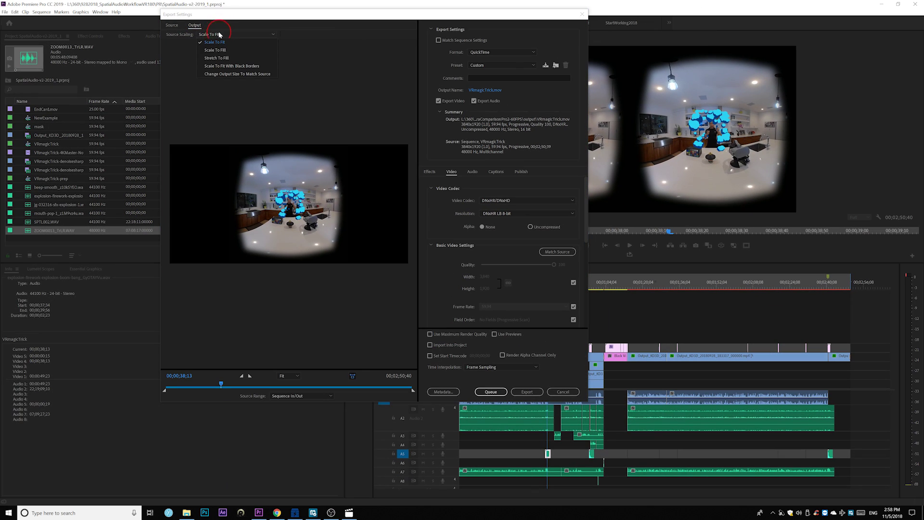
{"action": "left_click", "coordinate": [295, 116]}
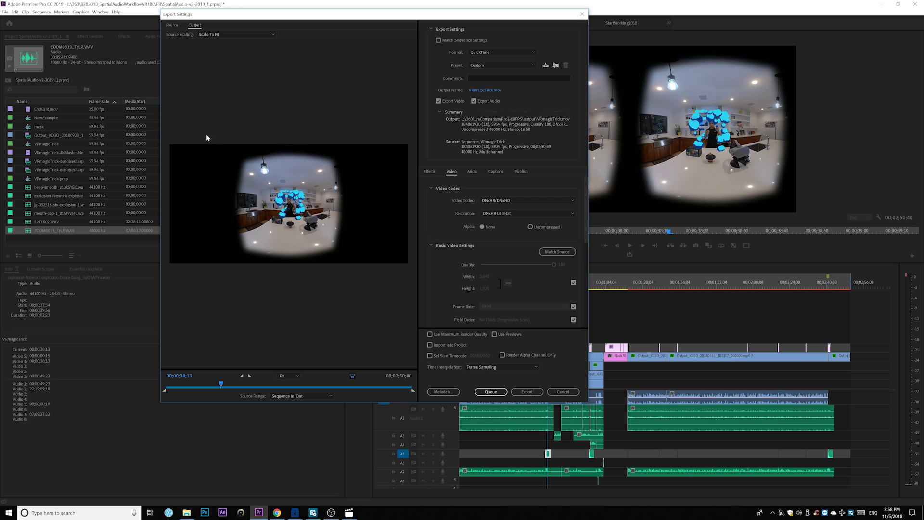
Set the VR video frame layout to Monoscopic with a 360 horizontal field of view and export the QuickTime file
{"action": "scroll", "coordinate": [435, 284], "scroll_direction": "down", "scroll_amount": 6}
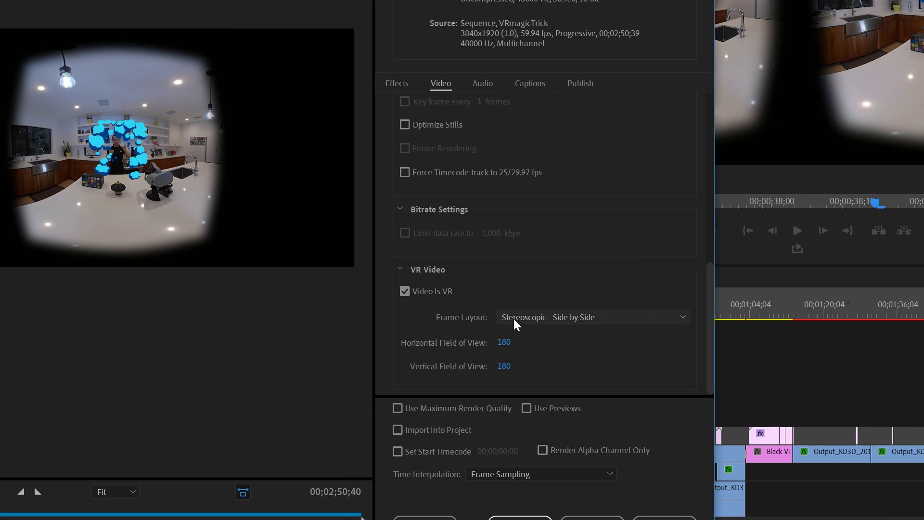
{"action": "left_click", "coordinate": [487, 287]}
{"action": "left_click", "coordinate": [498, 296]}
{"action": "left_click", "coordinate": [504, 342]}
{"action": "type", "text": "360"}
{"action": "left_click", "coordinate": [599, 366]}
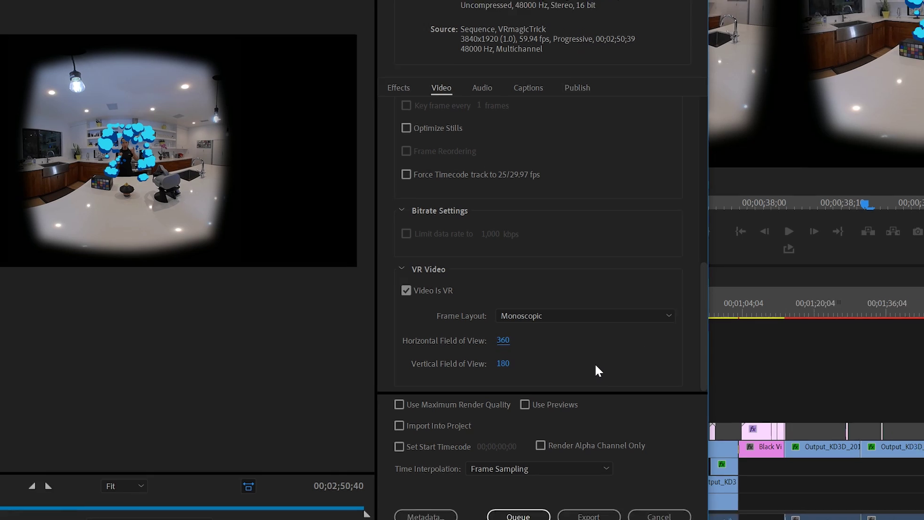
{"action": "left_click", "coordinate": [525, 392]}
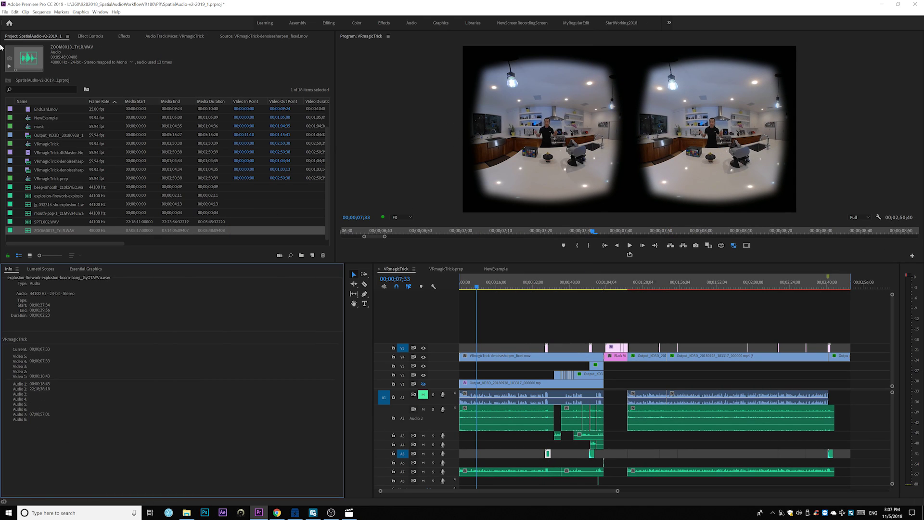
Export the project as a Final Cut Pro XML named SpatialAudio-v2-2019_1.xml in the output\tutorial folder
{"action": "left_click", "coordinate": [5, 13]}
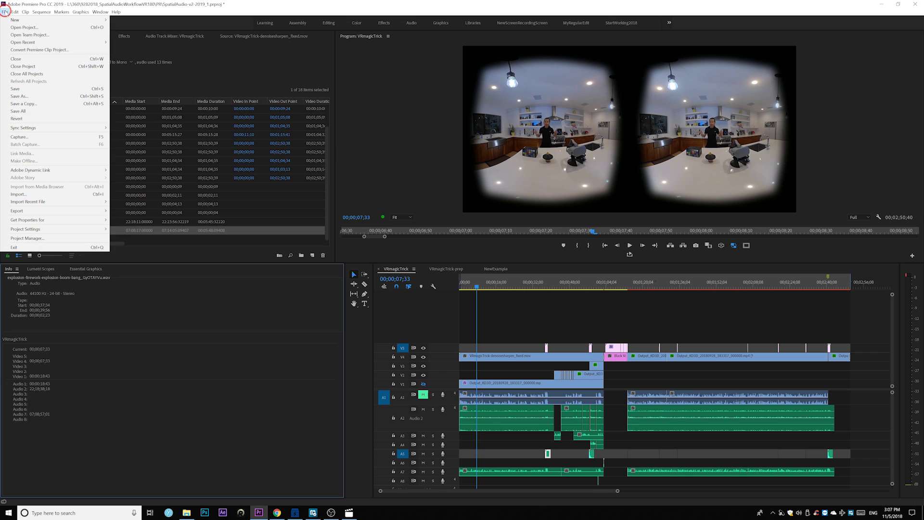
{"action": "mouse_move", "coordinate": [42, 215]}
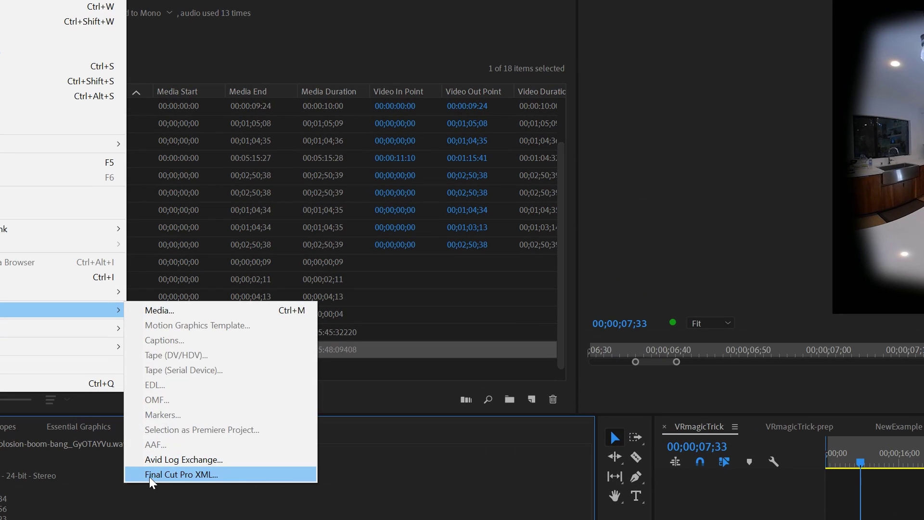
{"action": "left_click", "coordinate": [183, 475]}
{"action": "left_click", "coordinate": [663, 423]}
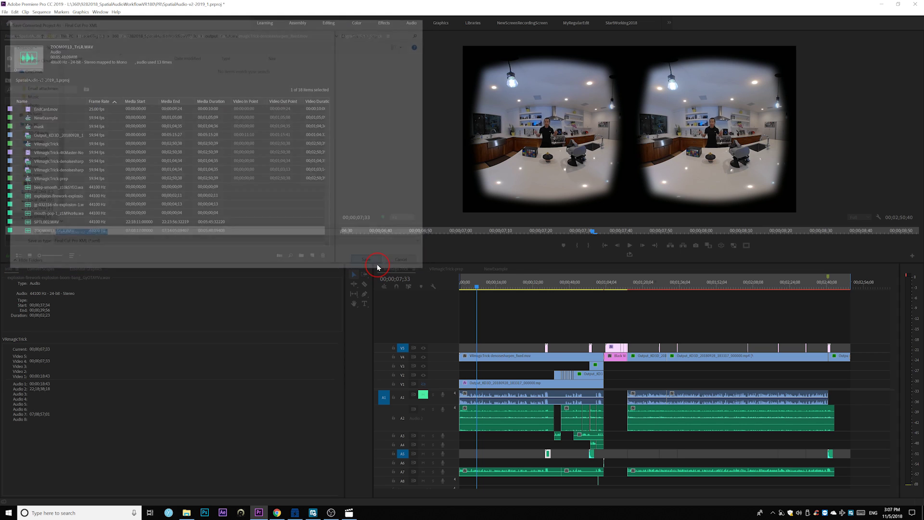
Find and launch the Vordio desktop application
{"action": "key", "text": "super"}
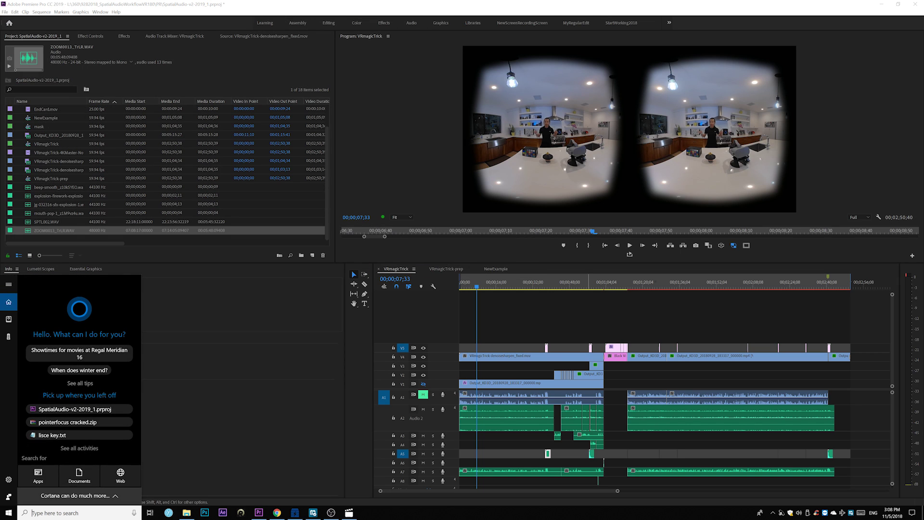
{"action": "type", "text": "vo"}
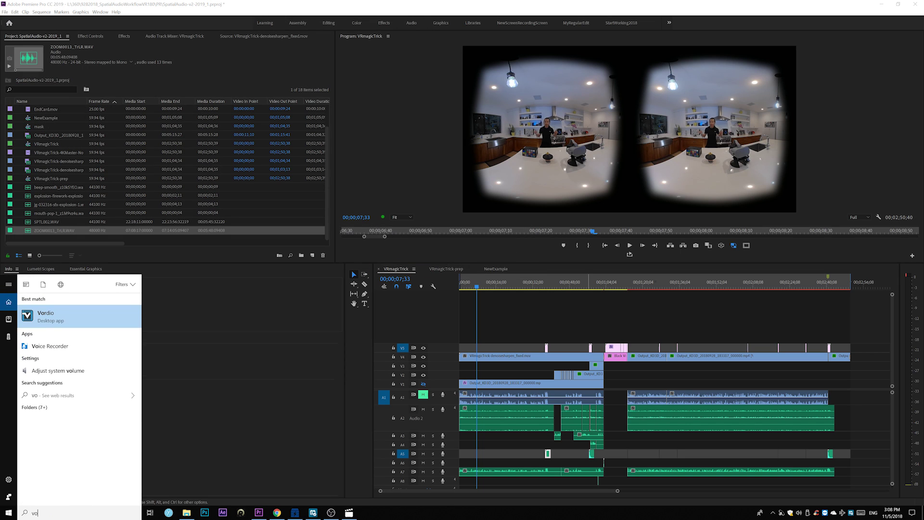
{"action": "key", "text": "Return"}
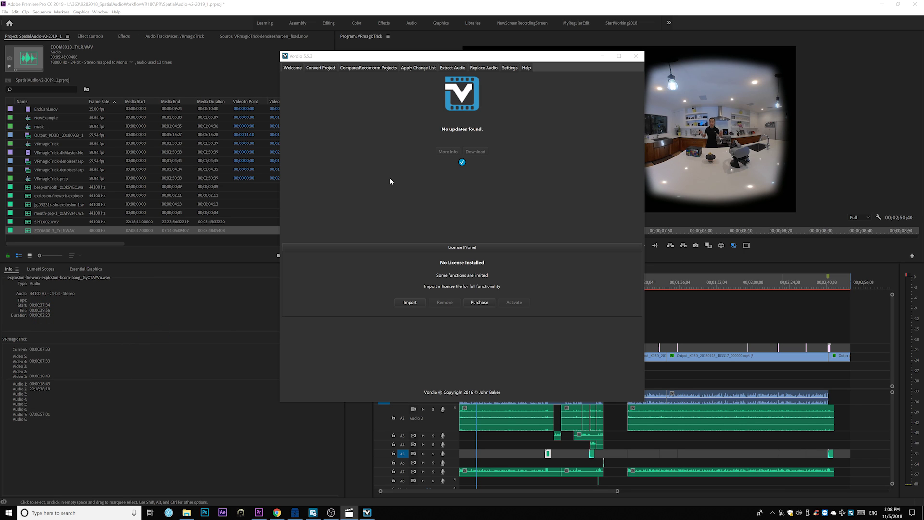
Convert SpatialAudio-v2-2019_1.xml to a REAPER Project (.RPP) in Vordio, with sequence-1 (VRmagicTrick) as the main sequence
{"action": "left_click", "coordinate": [321, 68]}
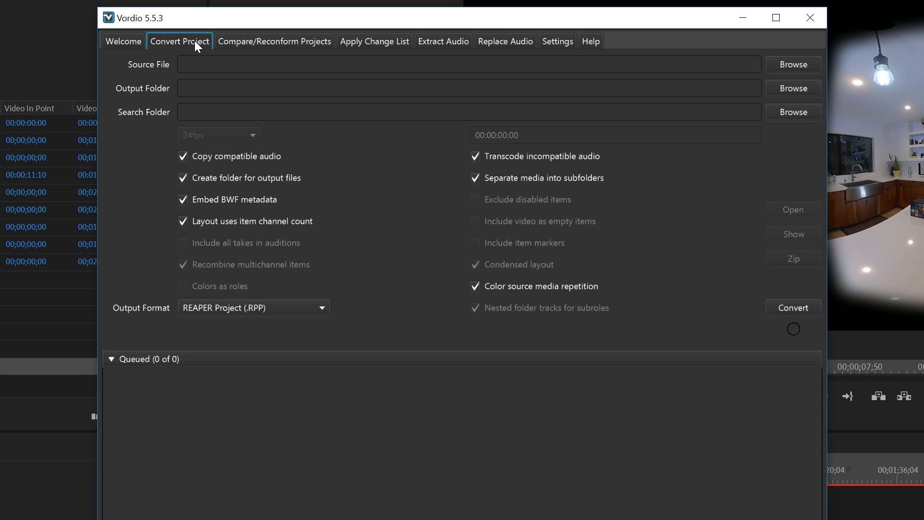
{"action": "left_click", "coordinate": [795, 64]}
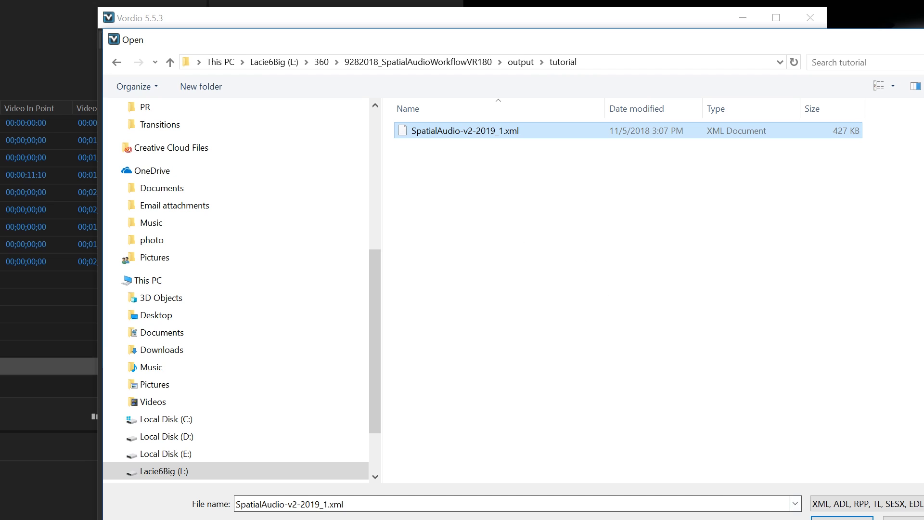
{"action": "left_click", "coordinate": [827, 518]}
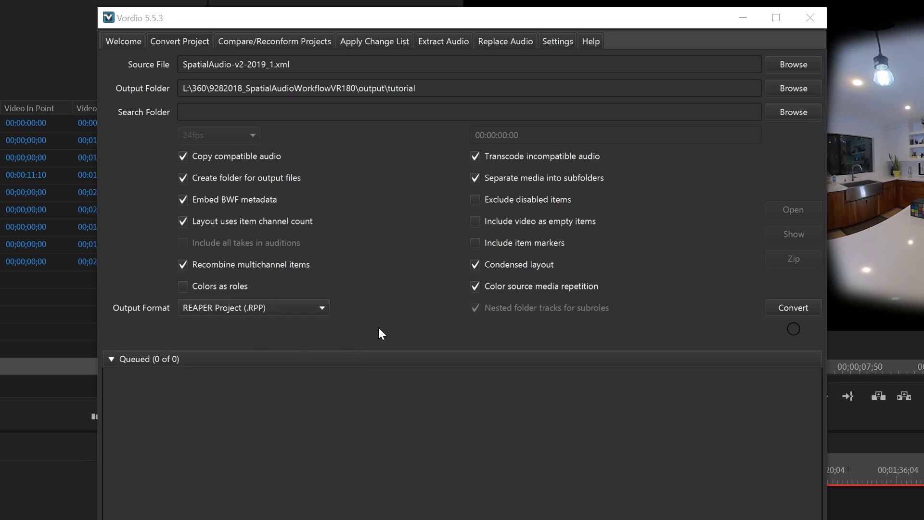
{"action": "left_click", "coordinate": [782, 310]}
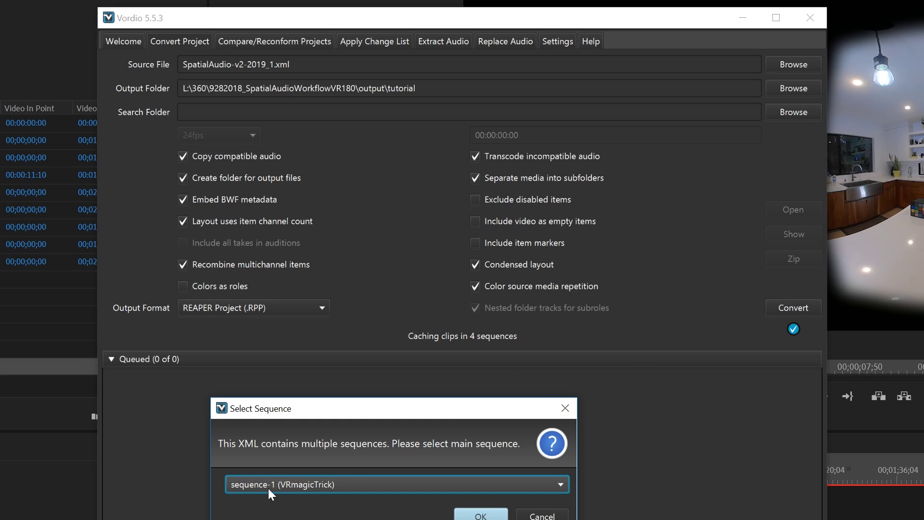
{"action": "left_click", "coordinate": [481, 515]}
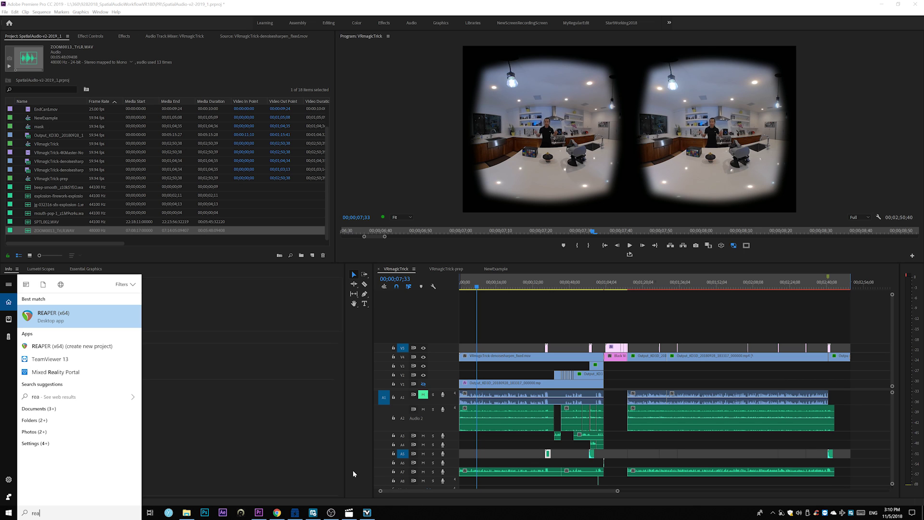
Launch REAPER (x64), continue the evaluation, and open the converted VRmagicTrick .RPP project from the output\tutorial\VRmagicTrick folder
{"action": "left_click", "coordinate": [62, 317]}
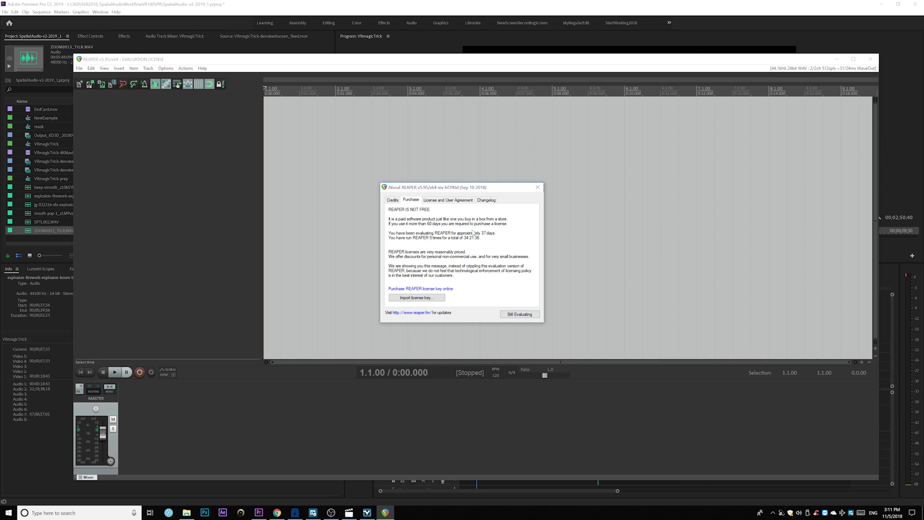
{"action": "left_click", "coordinate": [519, 314]}
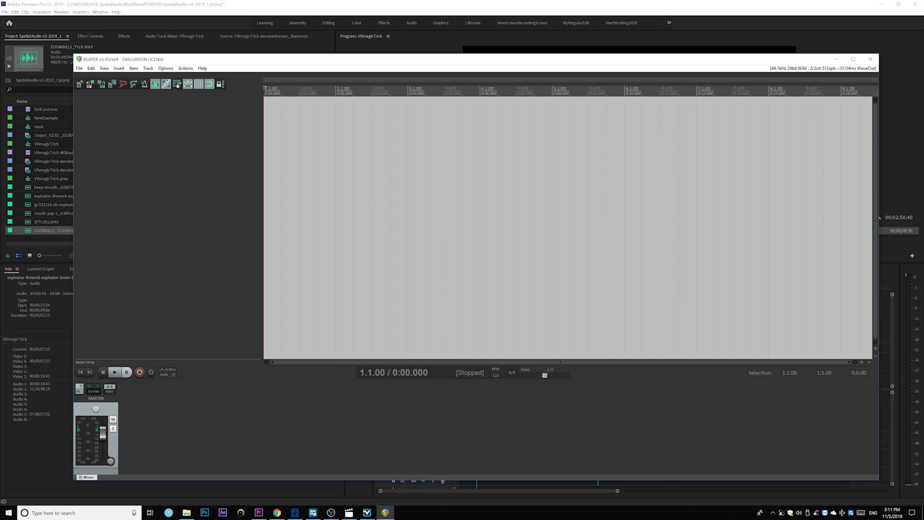
{"action": "key", "text": "alt+Tab"}
{"action": "left_click_drag", "start_coordinate": [286, 94], "coordinate": [338, 100]}
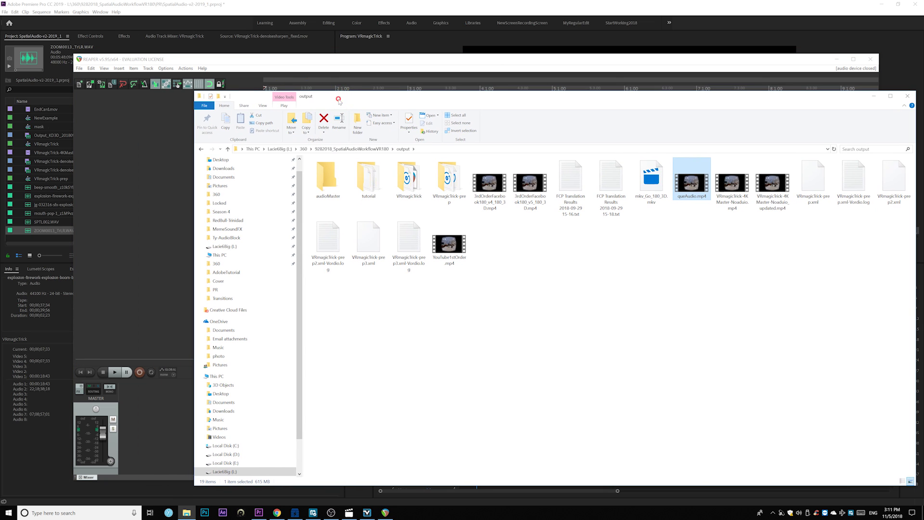
{"action": "double_click", "coordinate": [372, 187]}
{"action": "double_click", "coordinate": [331, 174]}
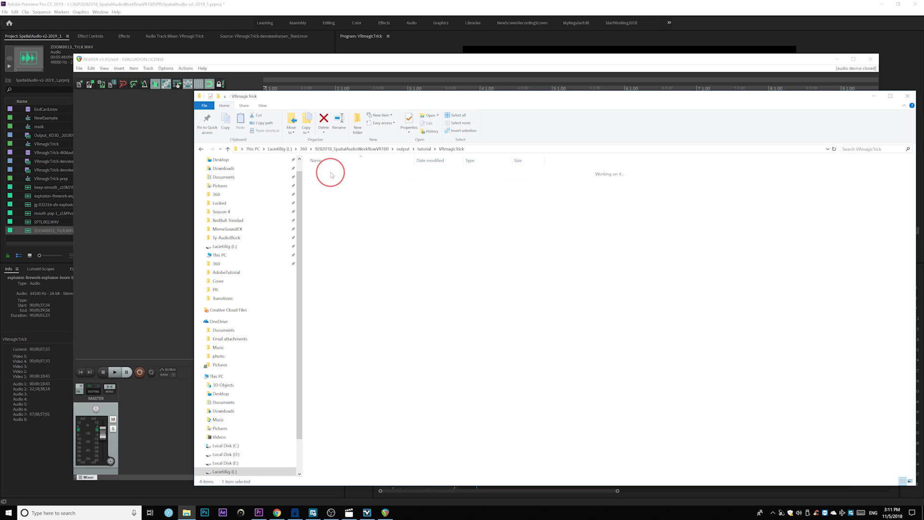
{"action": "left_click", "coordinate": [332, 202]}
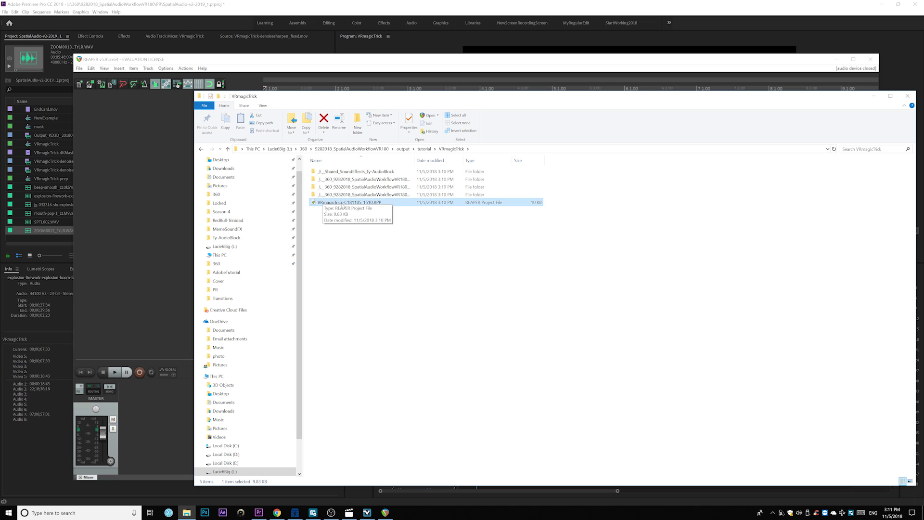
{"action": "double_click", "coordinate": [319, 202]}
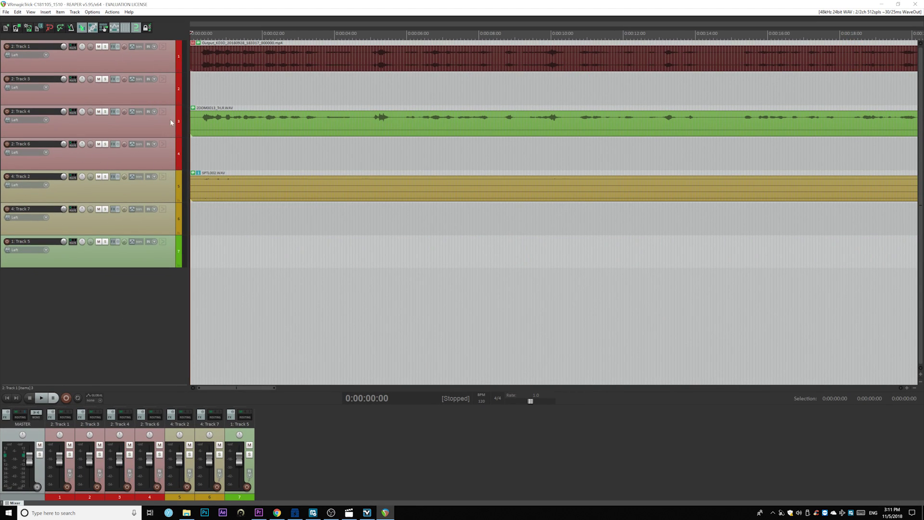
Rename the first four tracks QoocamAudio, MonoMeLeft, MonoMeCenter and MonoMeRight, in that order
{"action": "key", "text": "grave"}
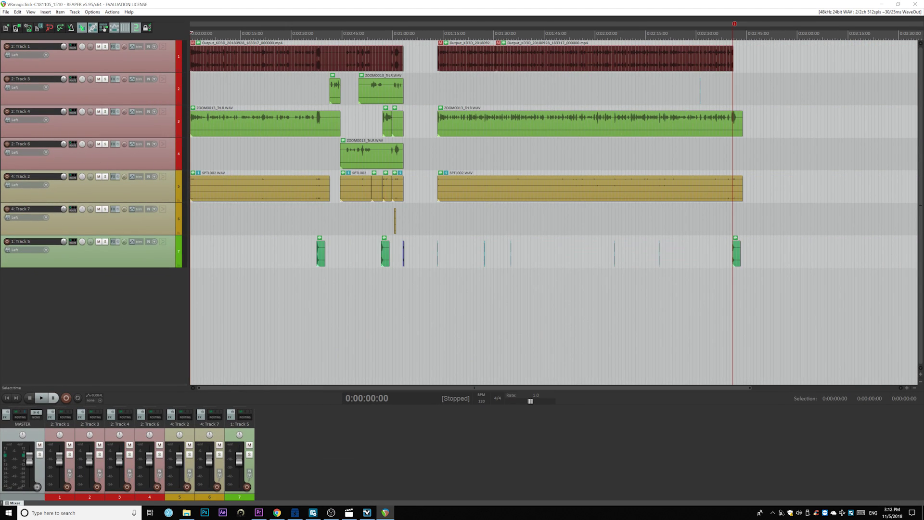
{"action": "left_click", "coordinate": [29, 48]}
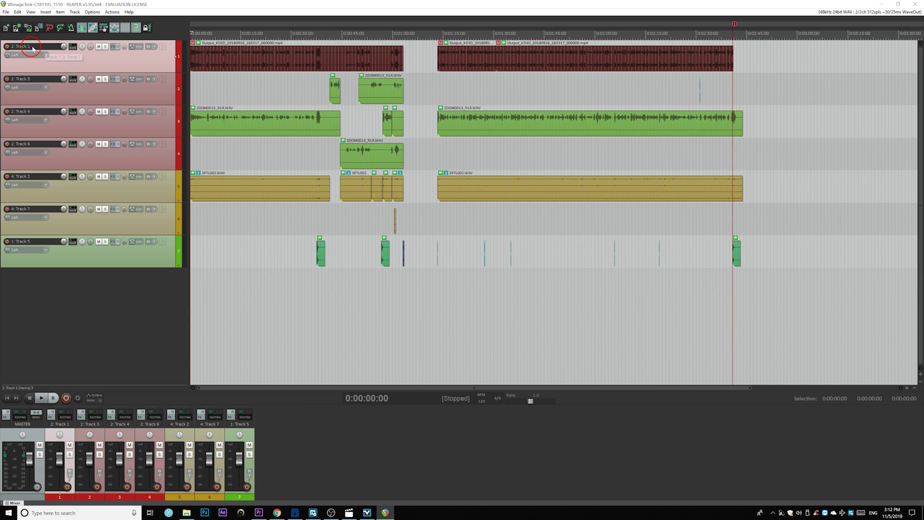
{"action": "right_click", "coordinate": [11, 48]}
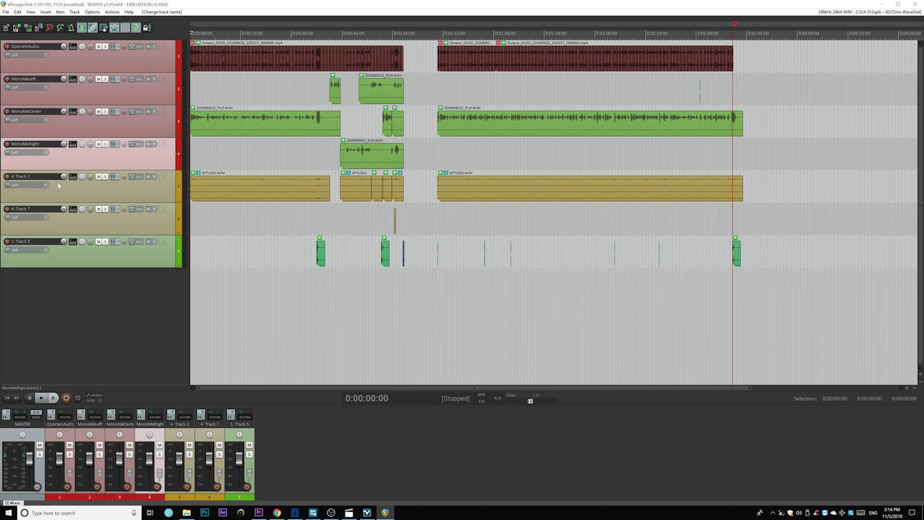
Rename tracks 5, 6 and 7 as AmbiX, SoundFx1 and SoundFx2
{"action": "left_click", "coordinate": [29, 176]}
{"action": "double_click", "coordinate": [29, 176]}
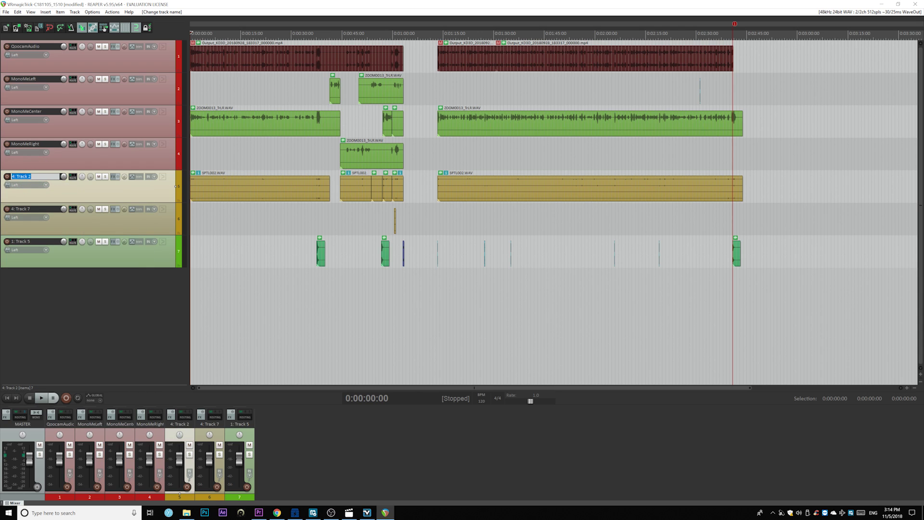
{"action": "type", "text": "AmbiX"}
{"action": "key", "text": "Tab"}
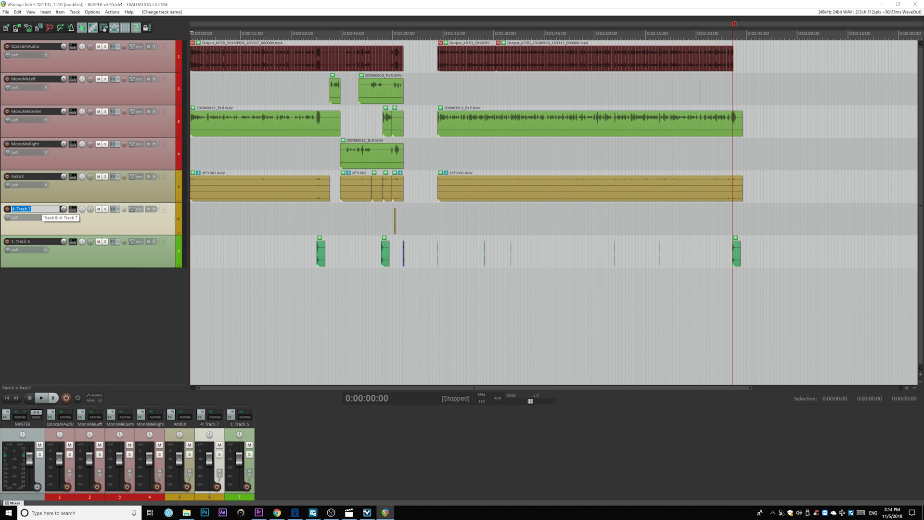
{"action": "type", "text": "SoundFx1"}
{"action": "key", "text": "Tab"}
{"action": "type", "text": "SoundFx2"}
{"action": "key", "text": "Return"}
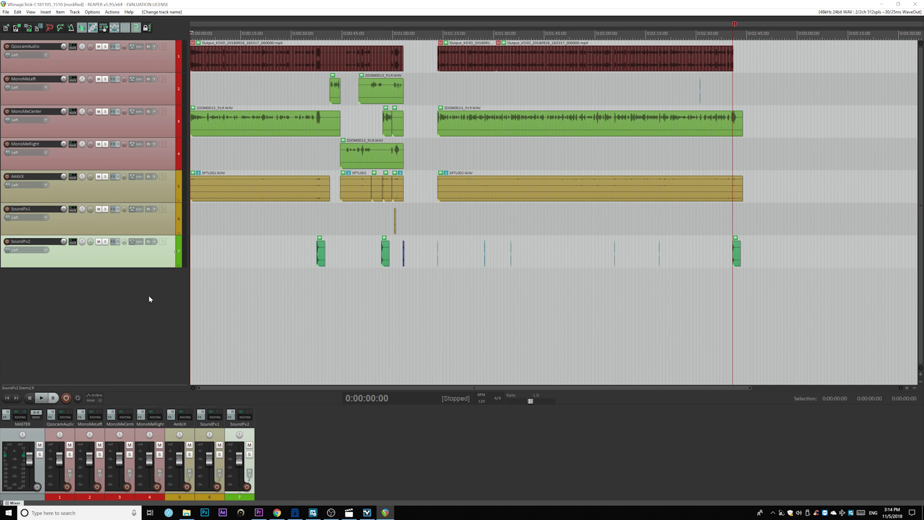
Add two new tracks below SoundFx2, named 3D Master and Control
{"action": "double_click", "coordinate": [149, 299]}
{"action": "type", "text": "3d"}
{"action": "key", "text": "BackSpace"}
{"action": "type", "text": "D Master"}
{"action": "double_click", "coordinate": [113, 330]}
{"action": "left_click", "coordinate": [22, 309]}
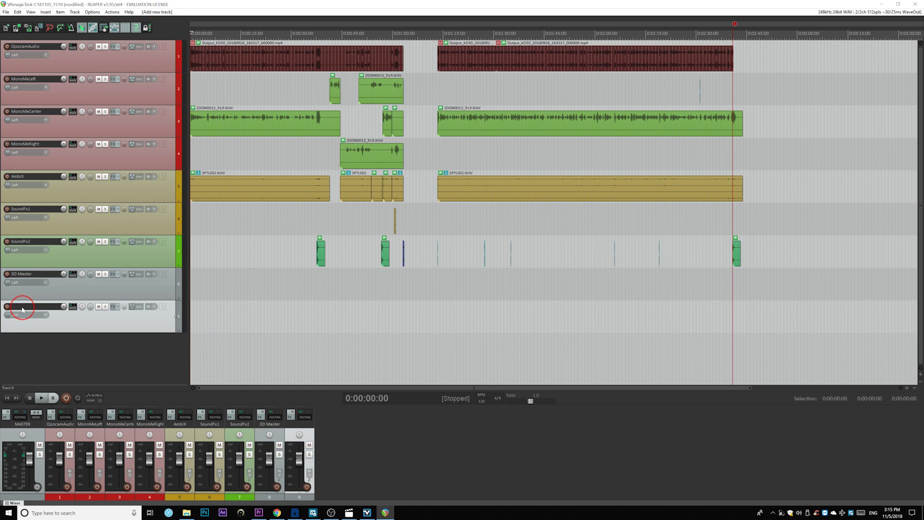
{"action": "type", "text": "Control"}
{"action": "key", "text": "Return"}
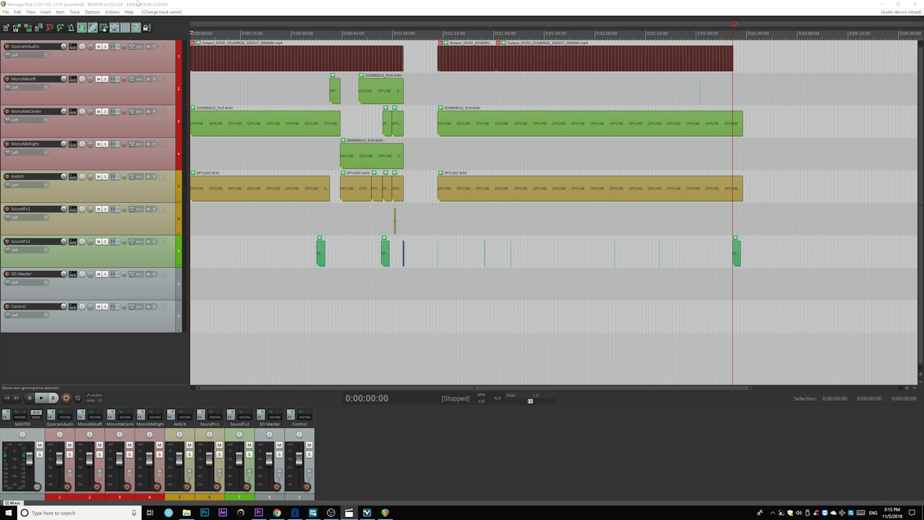
Mute the QoocamAudio track and turn off its master send
{"action": "left_click", "coordinate": [58, 56]}
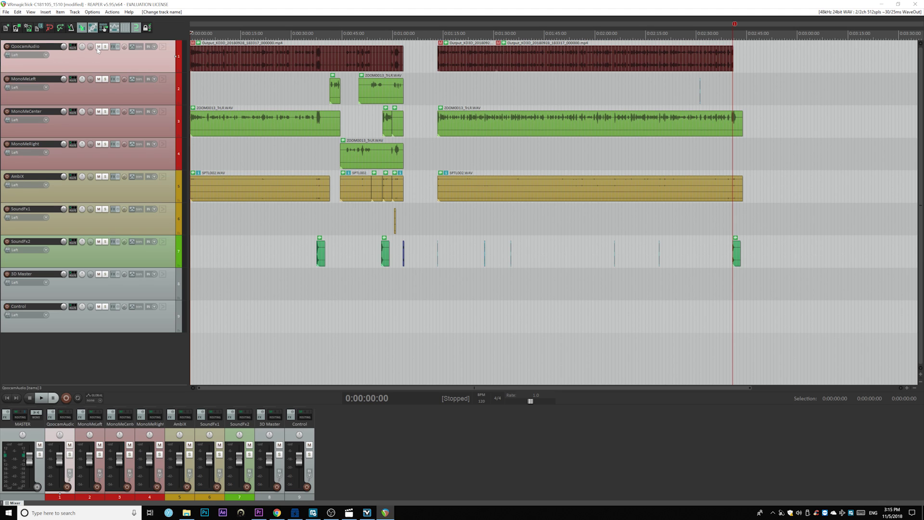
{"action": "left_click", "coordinate": [98, 47]}
{"action": "left_click", "coordinate": [72, 46]}
{"action": "left_click", "coordinate": [194, 54]}
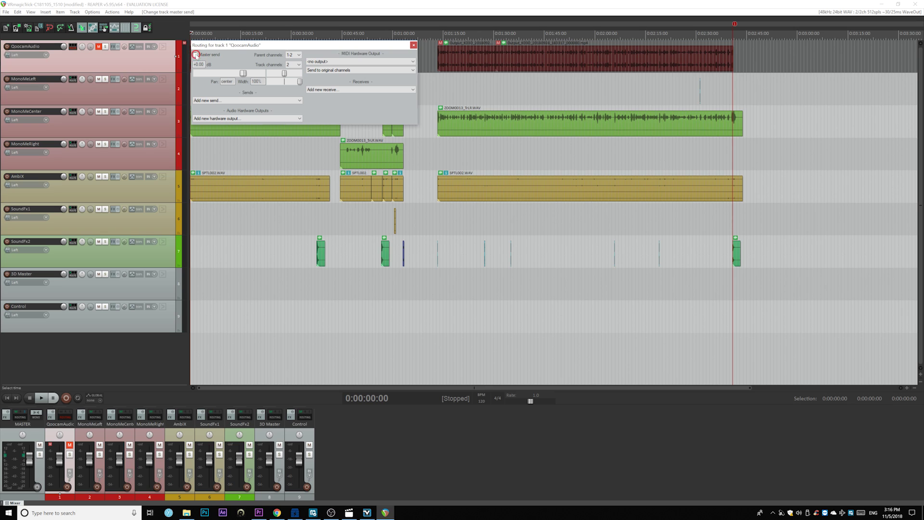
{"action": "left_click", "coordinate": [73, 47]}
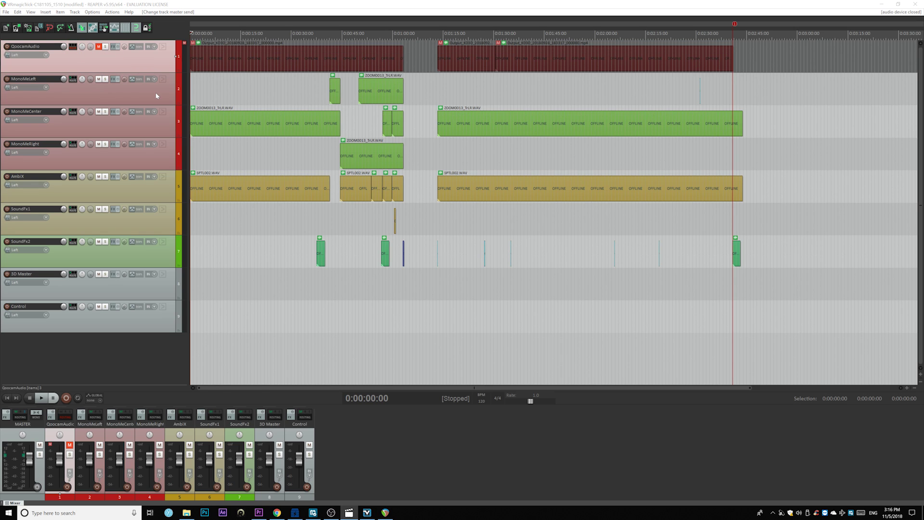
Turn off the MonoMeLeft track's master send and set its track channels to 16
{"action": "left_click", "coordinate": [73, 79]}
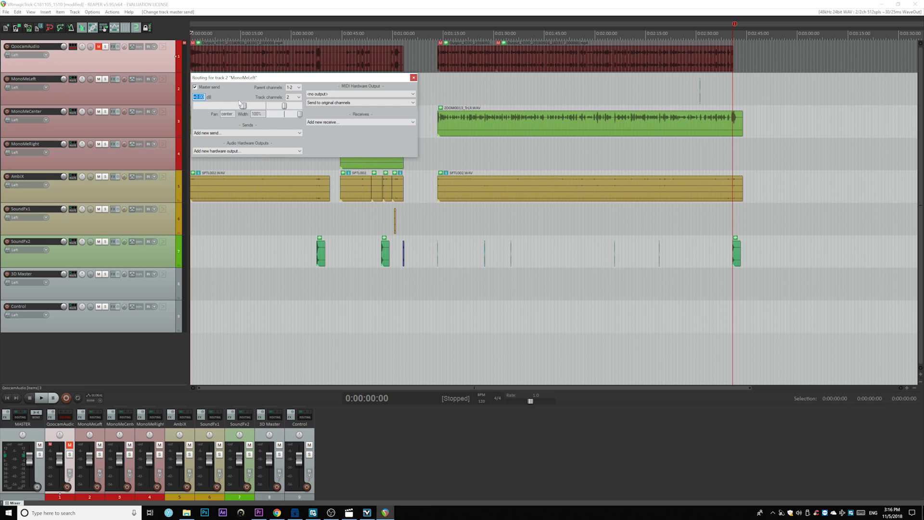
{"action": "left_click", "coordinate": [195, 88]}
{"action": "left_click", "coordinate": [293, 96]}
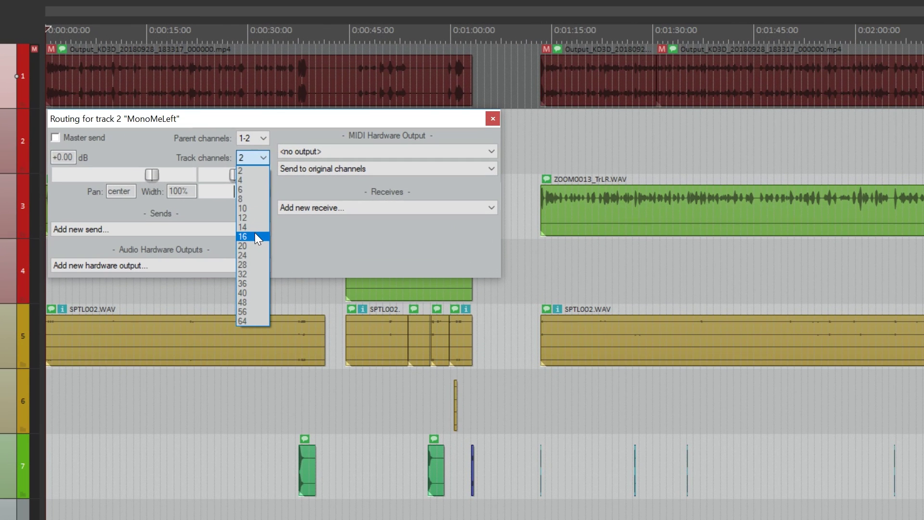
{"action": "left_click", "coordinate": [255, 234]}
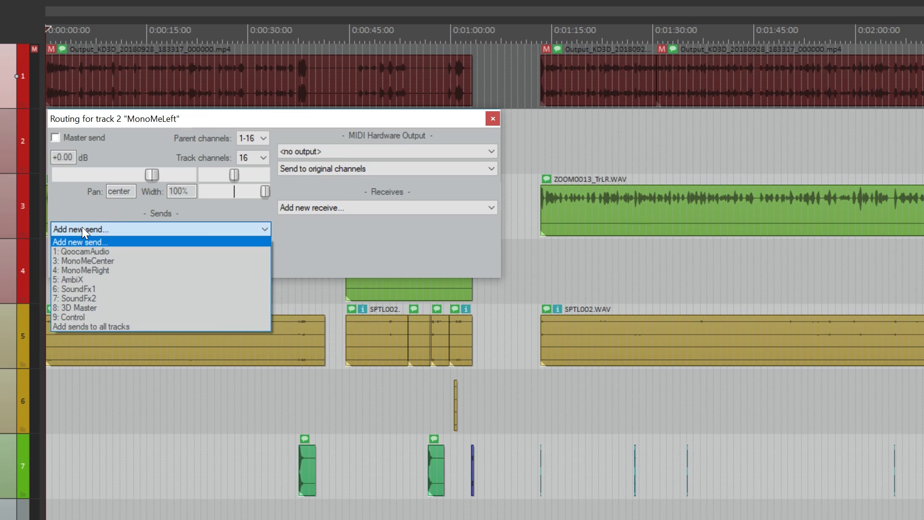
Add a send from MonoMeLeft to 3D Master with a 16-channel multichannel audio source
{"action": "left_click", "coordinate": [63, 308]}
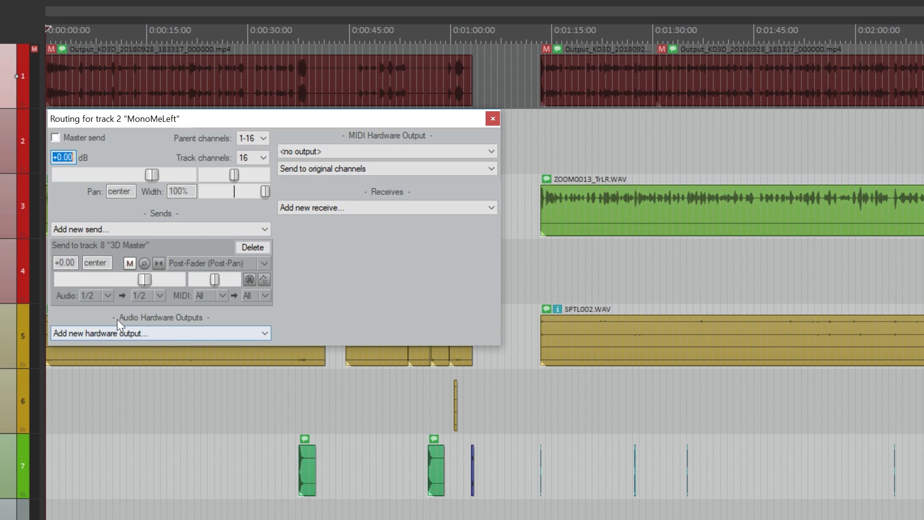
{"action": "left_click", "coordinate": [107, 296]}
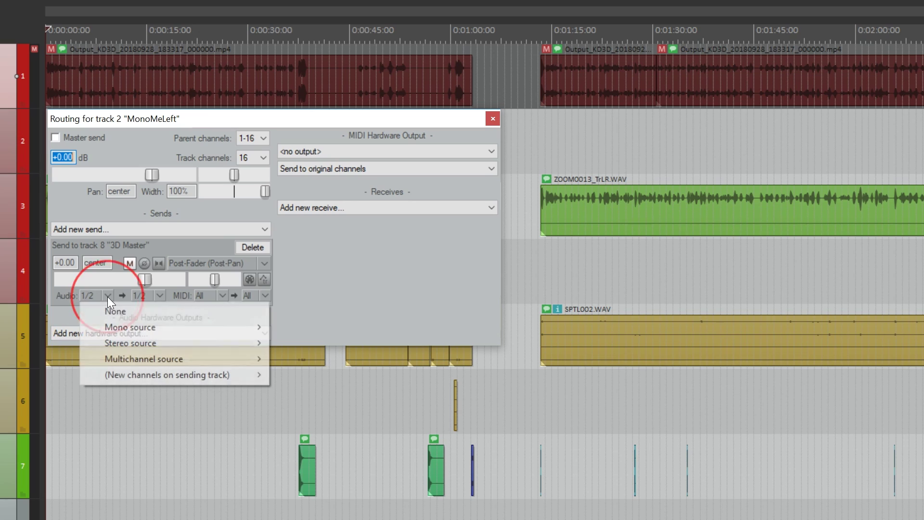
{"action": "mouse_move", "coordinate": [114, 326]}
{"action": "mouse_move", "coordinate": [136, 366]}
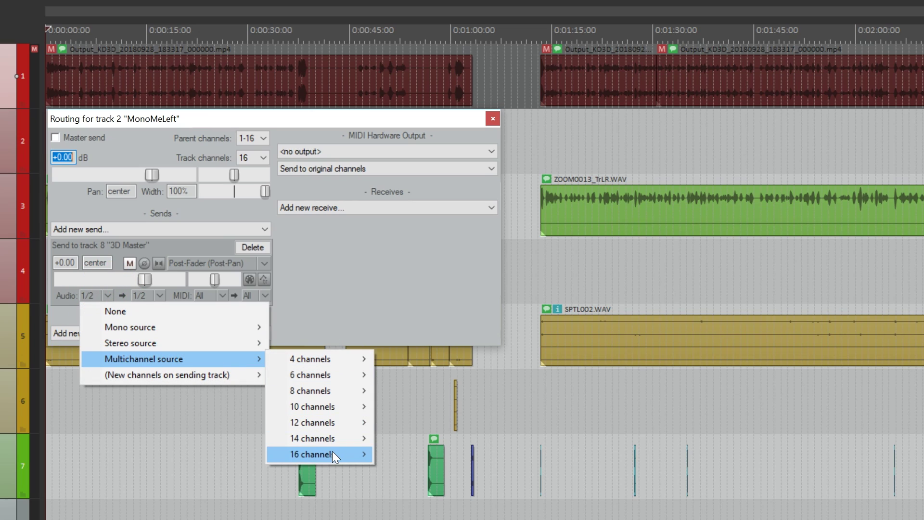
{"action": "mouse_move", "coordinate": [332, 453]}
{"action": "left_click", "coordinate": [398, 452]}
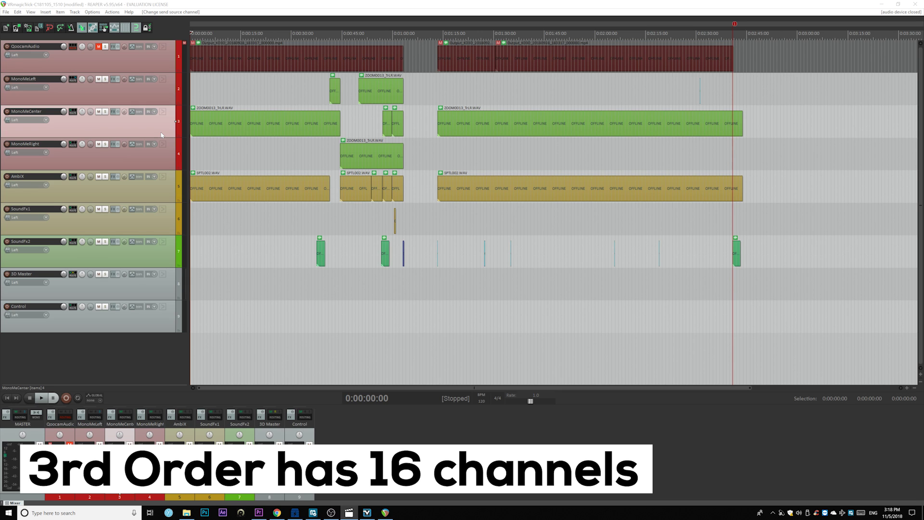
Route MonoMeRight, with 16 track channels, to 3D Master through a 16-channel send instead of the master send
{"action": "left_click", "coordinate": [73, 144]}
{"action": "left_click", "coordinate": [289, 198]}
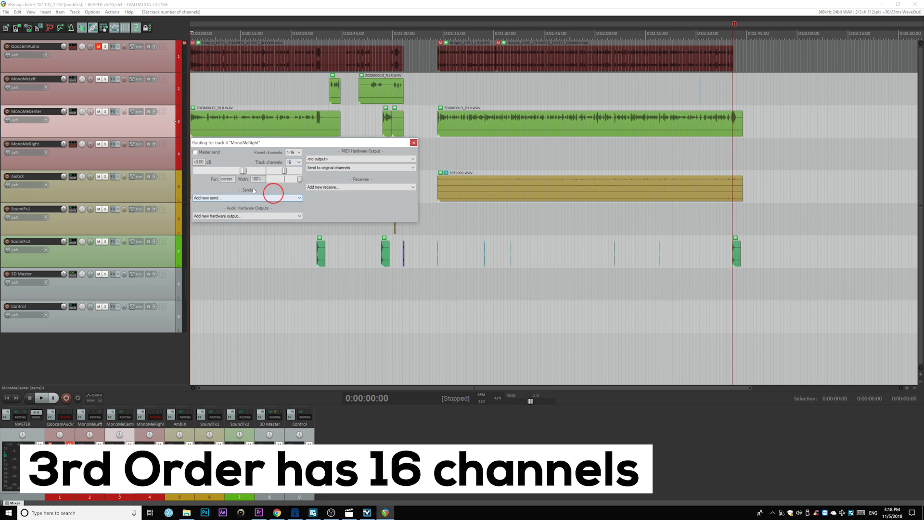
{"action": "left_click", "coordinate": [216, 234]}
{"action": "left_click", "coordinate": [214, 231]}
{"action": "left_click", "coordinate": [369, 313]}
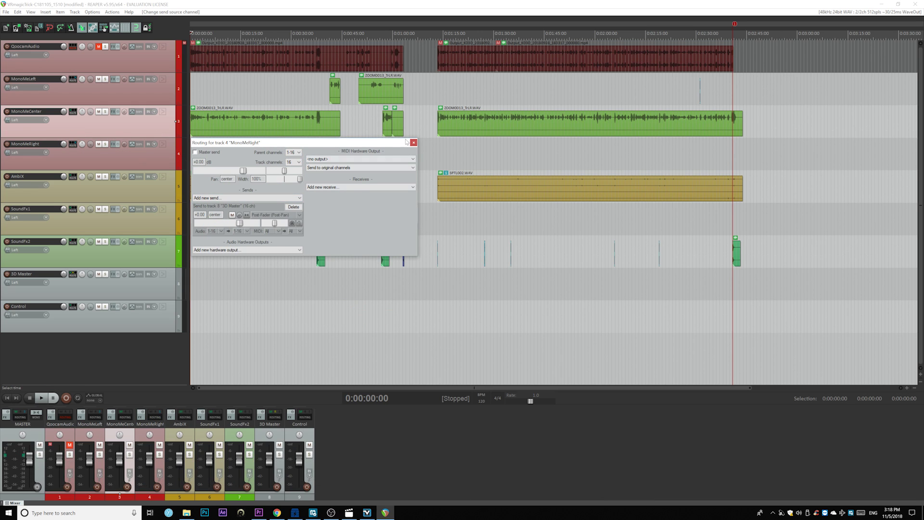
Turn off the AmbiX track's master send and set its track channels to 16
{"action": "left_click", "coordinate": [73, 177]}
{"action": "left_click", "coordinate": [195, 185]}
{"action": "left_click", "coordinate": [293, 195]}
{"action": "left_click", "coordinate": [293, 245]}
Add a send from AmbiX to 3D Master with a 16-channel multichannel audio source
{"action": "left_click", "coordinate": [247, 230]}
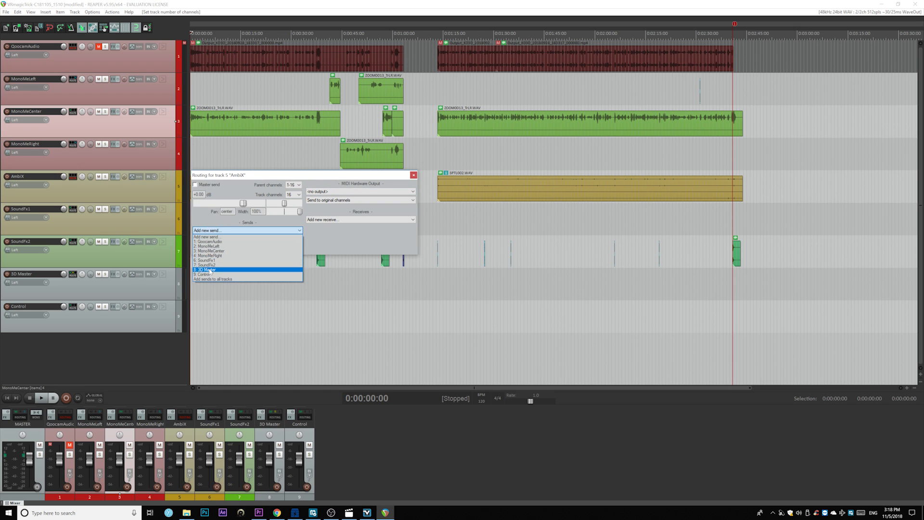
{"action": "left_click", "coordinate": [212, 270]}
{"action": "left_click", "coordinate": [214, 263]}
{"action": "mouse_move", "coordinate": [255, 295]}
{"action": "mouse_move", "coordinate": [327, 342]}
{"action": "left_click", "coordinate": [369, 343]}
{"action": "left_click", "coordinate": [413, 175]}
Turn off the SoundFx1 track's master send and set its track channels to 16
{"action": "left_click", "coordinate": [72, 209]}
{"action": "left_click", "coordinate": [195, 217]}
{"action": "left_click", "coordinate": [294, 227]}
{"action": "left_click", "coordinate": [294, 278]}
Add a send from SoundFx1 to 3D Master with a 16-channel multichannel audio source
{"action": "left_click", "coordinate": [217, 262]}
{"action": "left_click", "coordinate": [212, 302]}
{"action": "left_click", "coordinate": [216, 296]}
{"action": "mouse_move", "coordinate": [255, 328]}
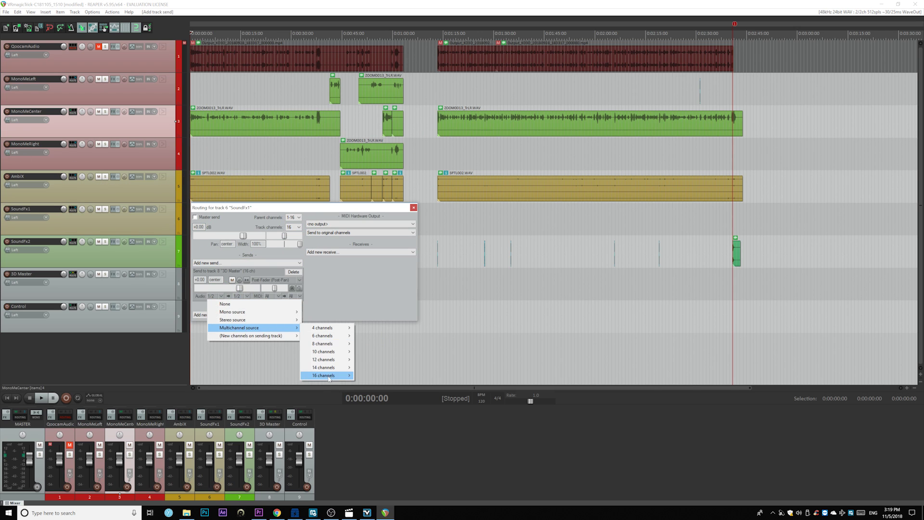
{"action": "mouse_move", "coordinate": [327, 375]}
{"action": "left_click", "coordinate": [369, 375]}
Turn off the SoundFx2 track's master send and set its track channels to 16
{"action": "left_click", "coordinate": [74, 243]}
{"action": "left_click", "coordinate": [195, 250]}
{"action": "left_click", "coordinate": [294, 260]}
{"action": "left_click", "coordinate": [294, 309]}
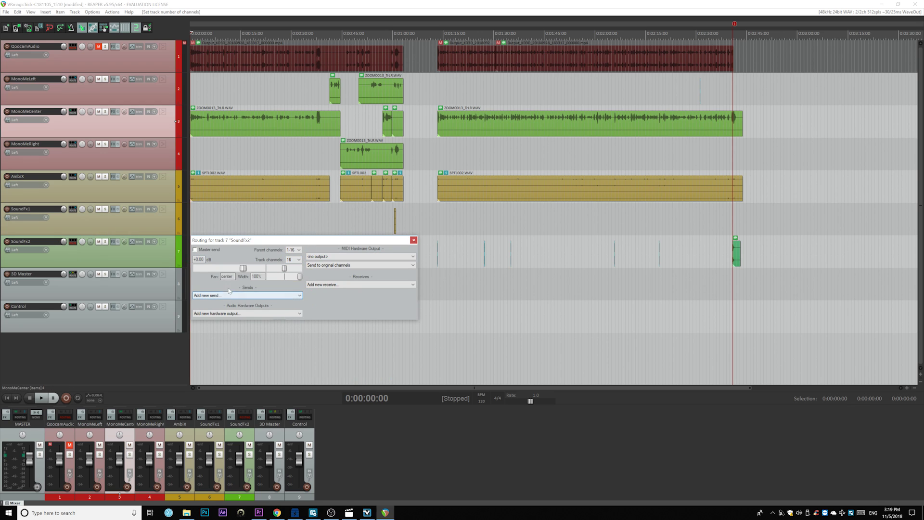
Add a send from SoundFx2 to 3D Master with a 16-channel multichannel audio source
{"action": "left_click", "coordinate": [216, 295]}
{"action": "left_click", "coordinate": [211, 334]}
{"action": "left_click", "coordinate": [212, 328]}
{"action": "mouse_move", "coordinate": [255, 360]}
{"action": "mouse_move", "coordinate": [331, 407]}
{"action": "left_click", "coordinate": [369, 408]}
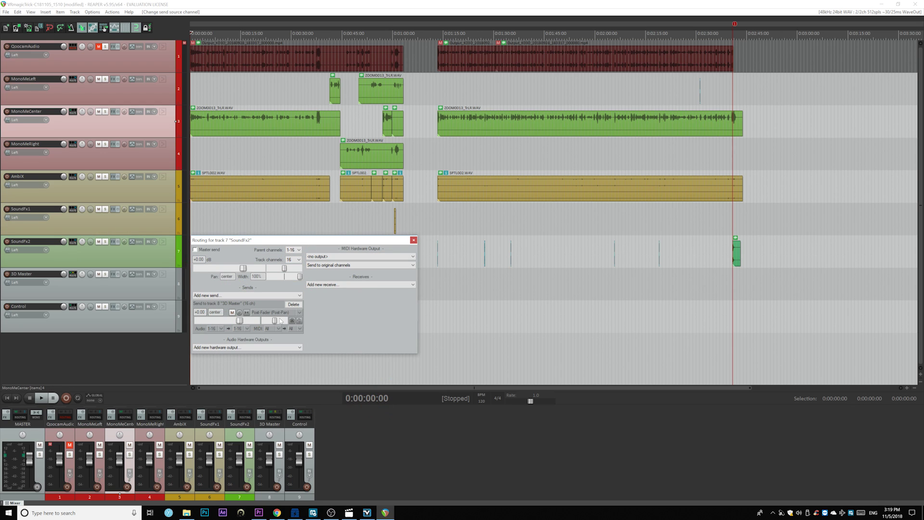
{"action": "left_click", "coordinate": [87, 256]}
Turn off the MonoMeCenter track's master send and set its track channels to 16
{"action": "left_click", "coordinate": [73, 112]}
{"action": "left_click", "coordinate": [195, 120]}
{"action": "left_click", "coordinate": [294, 130]}
{"action": "left_click", "coordinate": [294, 180]}
Add a send from MonoMeCenter to 3D Master with a 16-channel multichannel audio source
{"action": "left_click", "coordinate": [217, 165]}
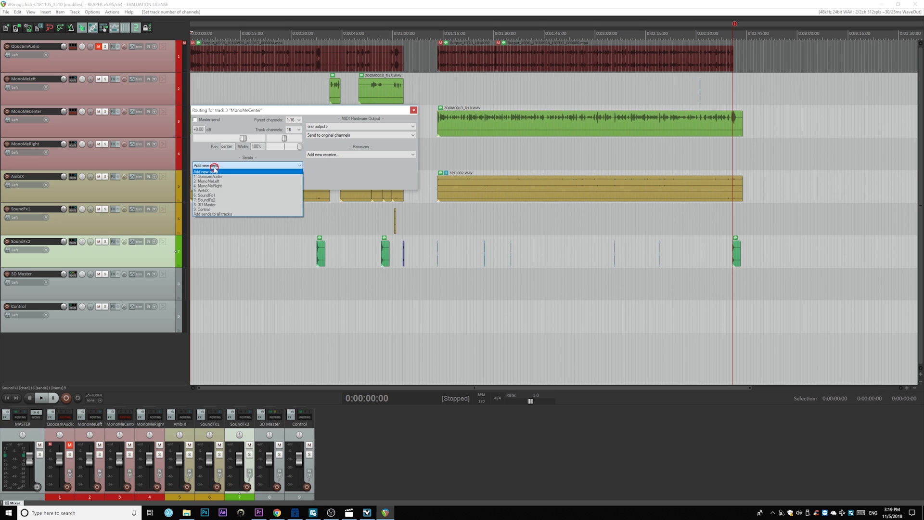
{"action": "left_click", "coordinate": [211, 204]}
{"action": "left_click", "coordinate": [212, 198]}
{"action": "mouse_move", "coordinate": [255, 230]}
{"action": "mouse_move", "coordinate": [327, 278]}
{"action": "left_click", "coordinate": [369, 278]}
{"action": "left_click", "coordinate": [131, 123]}
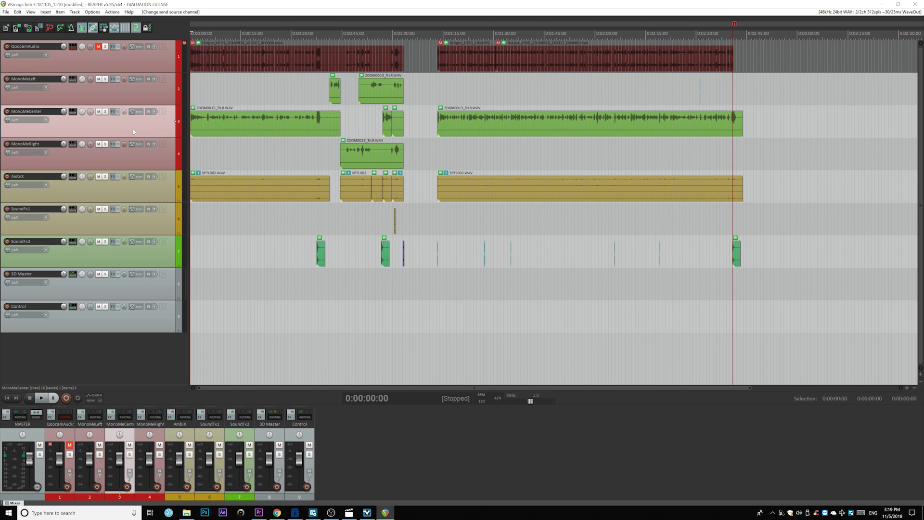
Turn off the 3D Master track's master send and add a send to Control with a 16-channel multichannel audio source
{"action": "left_click", "coordinate": [73, 274]}
{"action": "left_click", "coordinate": [195, 256]}
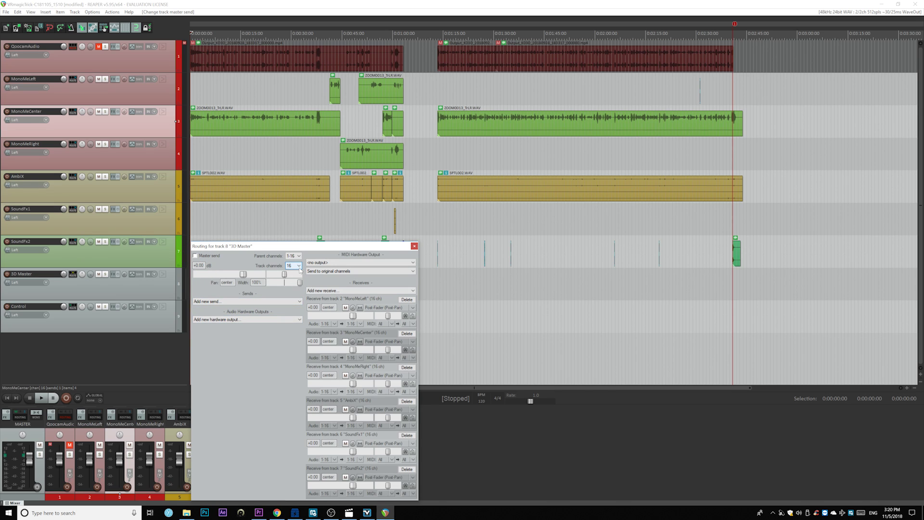
{"action": "left_click", "coordinate": [228, 301]}
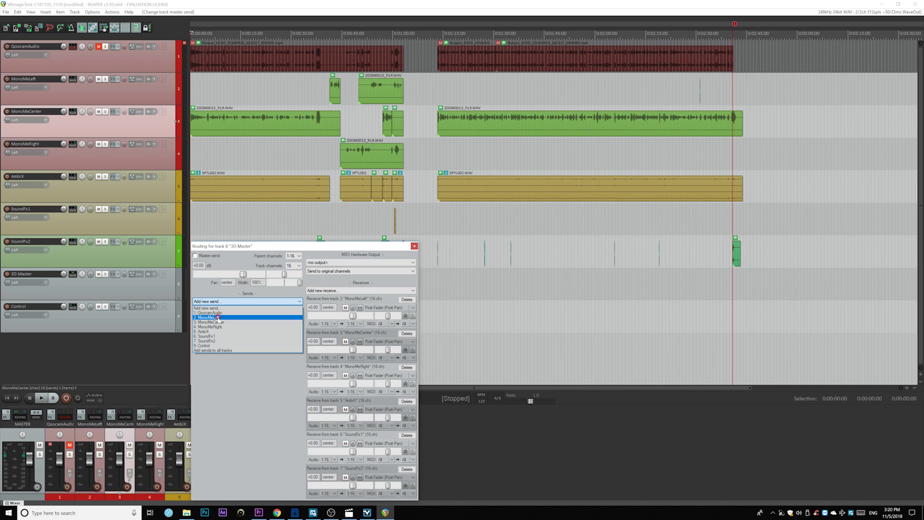
{"action": "left_click", "coordinate": [195, 345]}
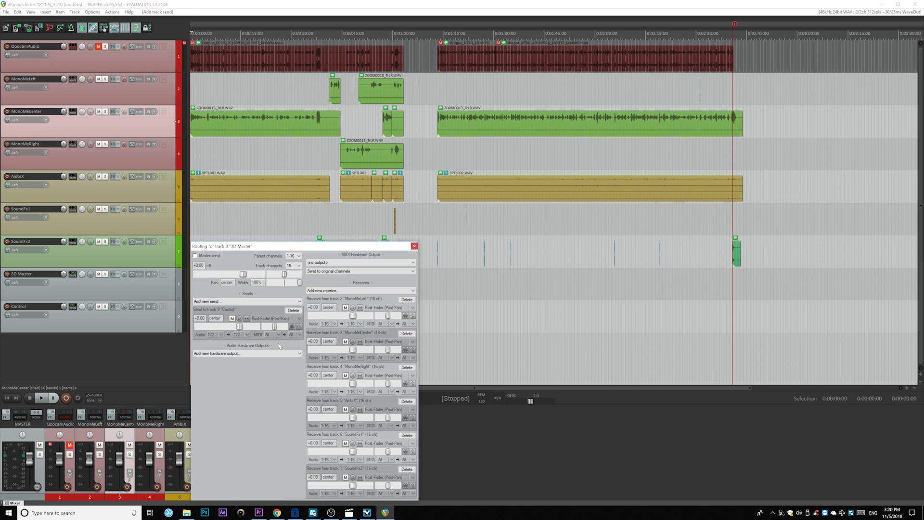
{"action": "left_click", "coordinate": [221, 334]}
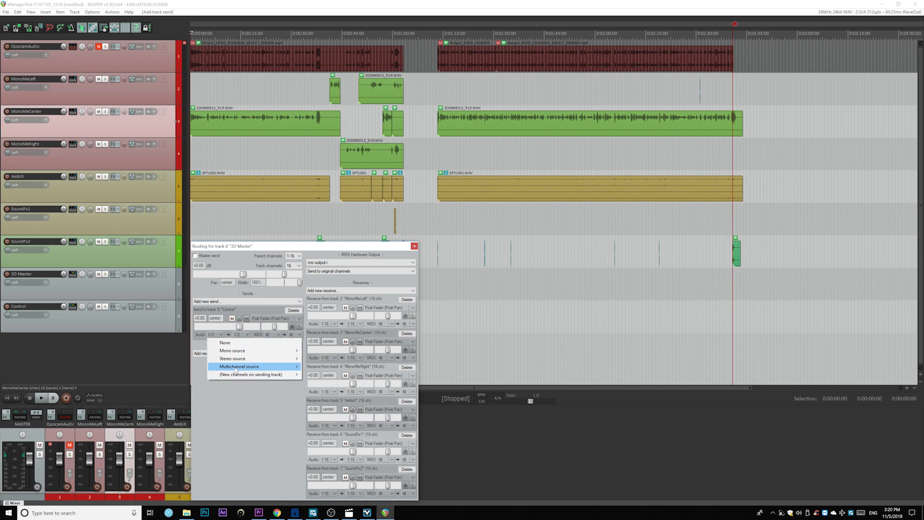
{"action": "mouse_move", "coordinate": [248, 366]}
{"action": "mouse_move", "coordinate": [327, 414]}
{"action": "left_click", "coordinate": [383, 415]}
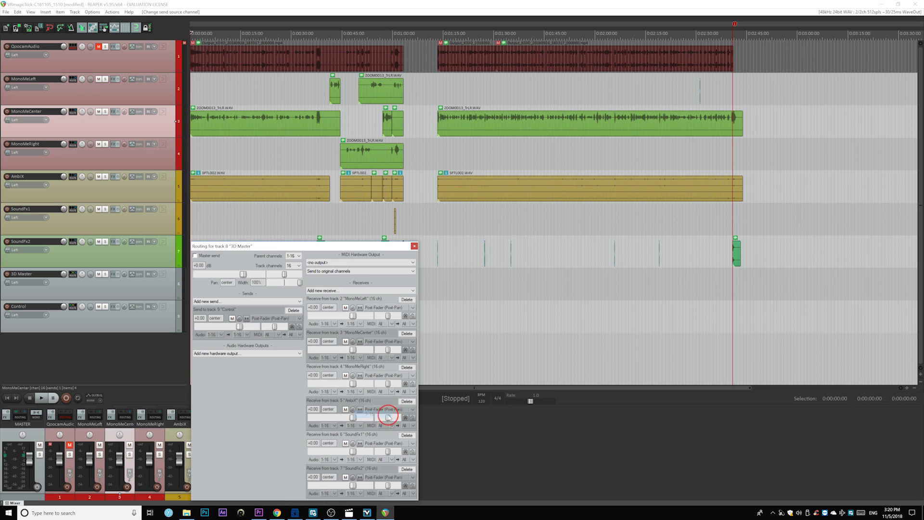
{"action": "key", "text": "Escape"}
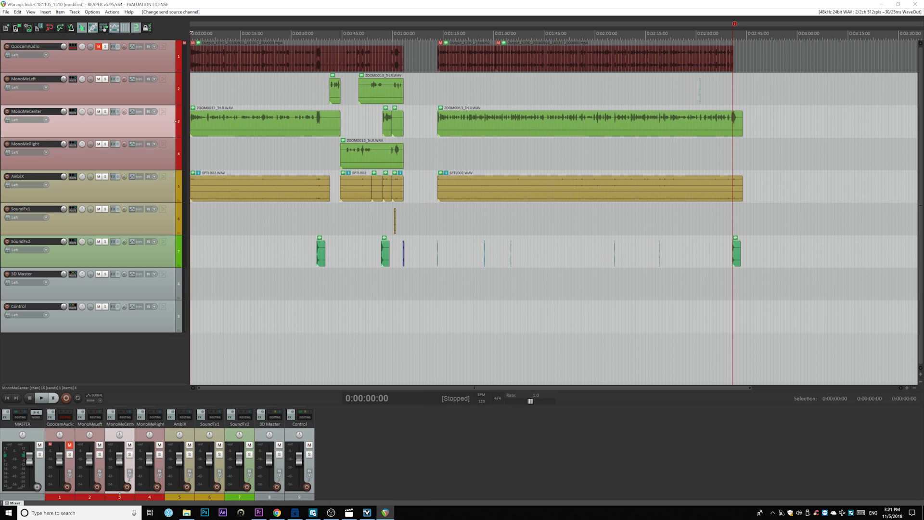
Add the FB360 Spatialiser (ambiX) plugin by Two Big Ears to the MonoMeLeft track's input FX chain
{"action": "left_click", "coordinate": [7, 87]}
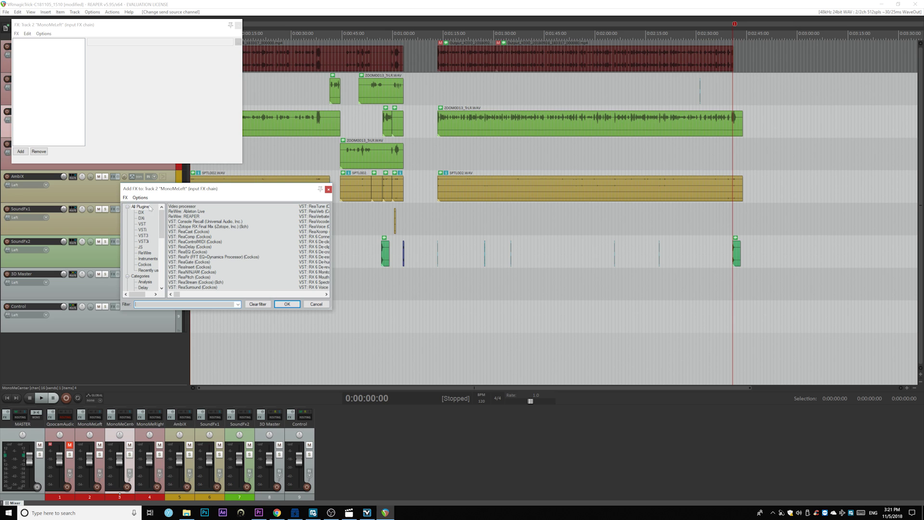
{"action": "mouse_move", "coordinate": [160, 220]}
{"action": "left_mouse_down"}
{"action": "mouse_move", "coordinate": [160, 268]}
{"action": "mouse_move", "coordinate": [162, 209]}
{"action": "left_mouse_up"}
{"action": "scroll", "coordinate": [161, 209], "scroll_direction": "down", "scroll_amount": 8}
{"action": "left_click", "coordinate": [146, 259]}
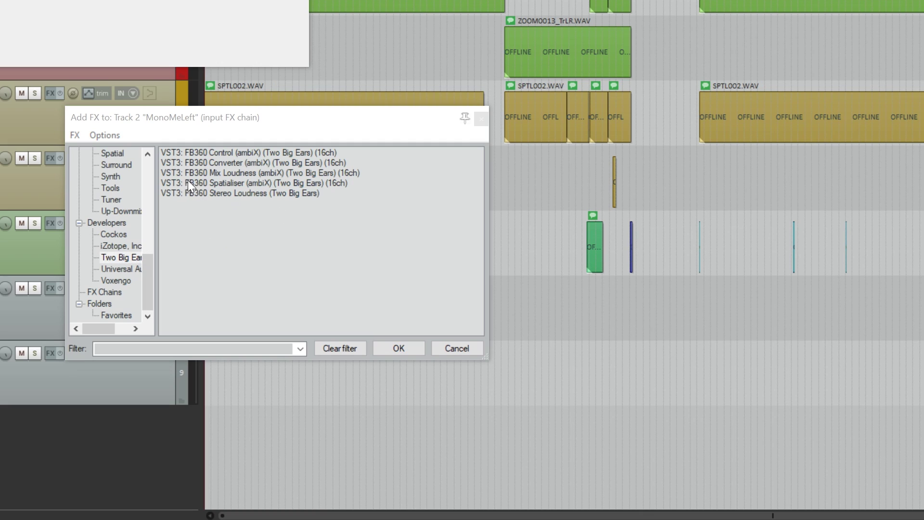
{"action": "left_click", "coordinate": [259, 183]}
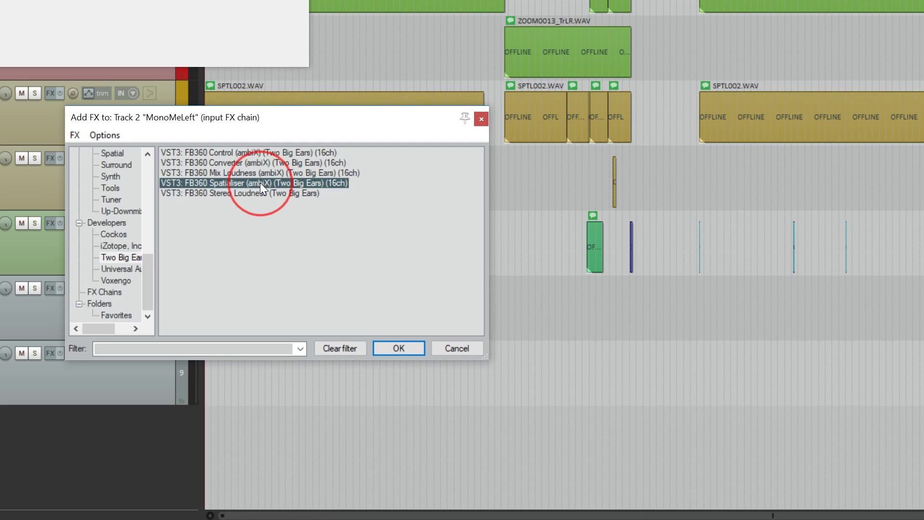
{"action": "left_click", "coordinate": [398, 349]}
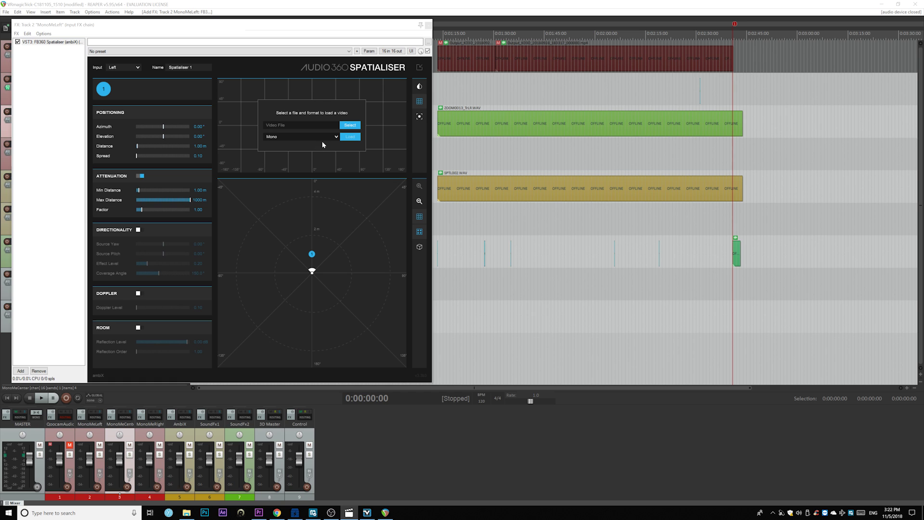
Set the MonoMeLeft Spatialiser's input to Mixdown and close its FX chain
{"action": "left_click", "coordinate": [120, 68]}
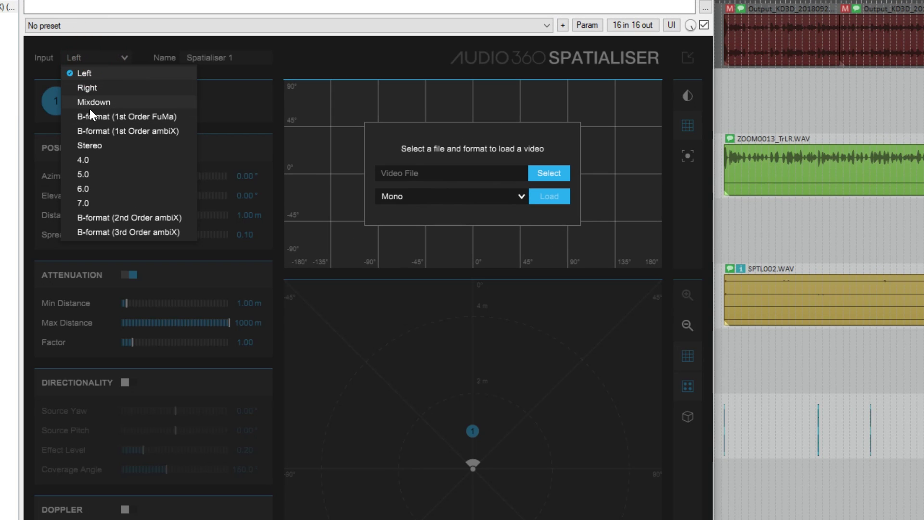
{"action": "left_click", "coordinate": [86, 102]}
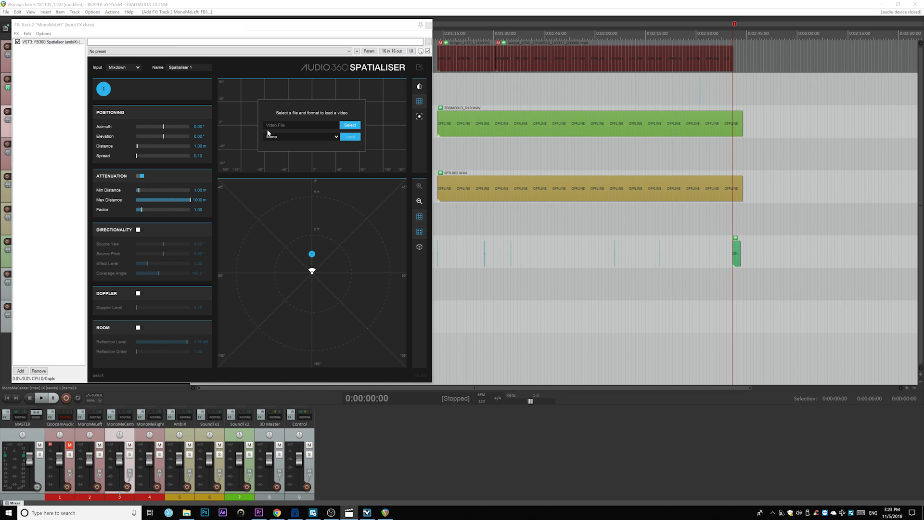
{"action": "left_click", "coordinate": [427, 25]}
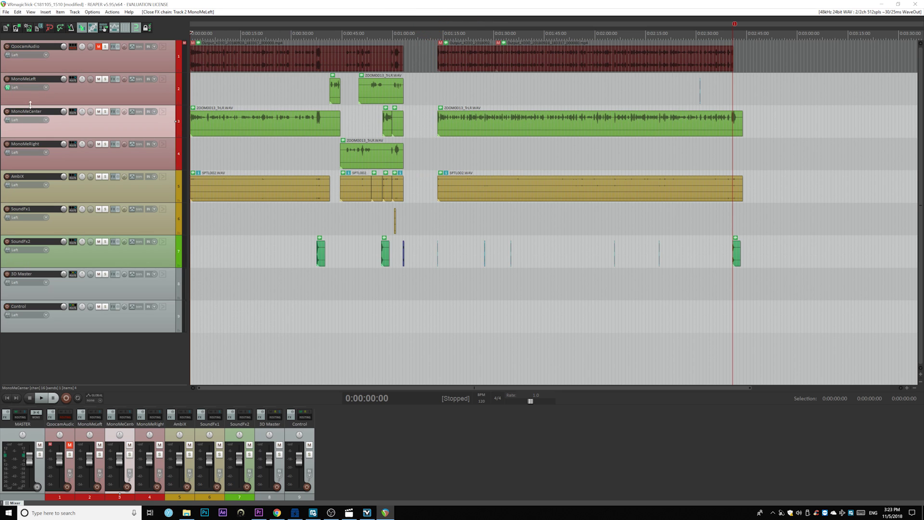
Add the FB360 Spatialiser to the input FX chains of the MonoMeCenter and MonoMeRight tracks
{"action": "left_click", "coordinate": [7, 119]}
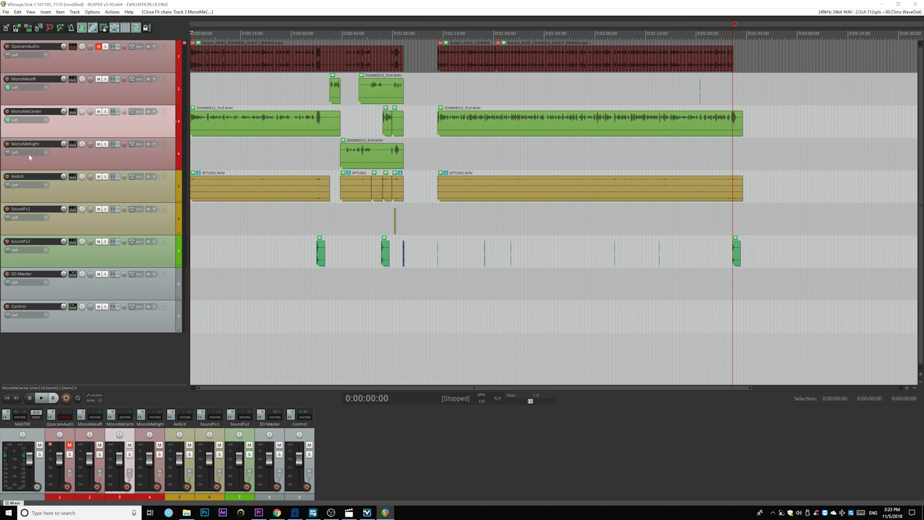
{"action": "right_click", "coordinate": [17, 152]}
{"action": "left_click", "coordinate": [43, 159]}
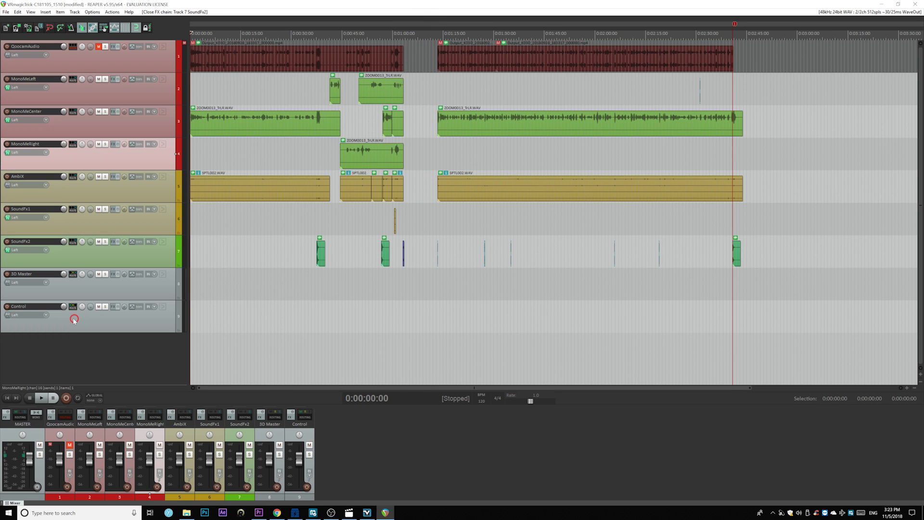
Add the FB360 Spatialiser to the AmbiX track's input FX chain with its input set to B-format (1st Order ambiX)
{"action": "left_click", "coordinate": [6, 182]}
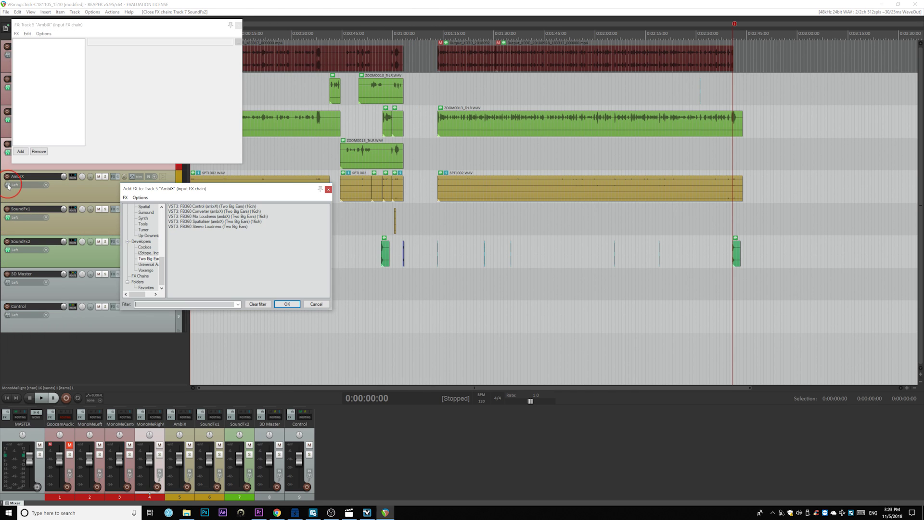
{"action": "left_click", "coordinate": [197, 221]}
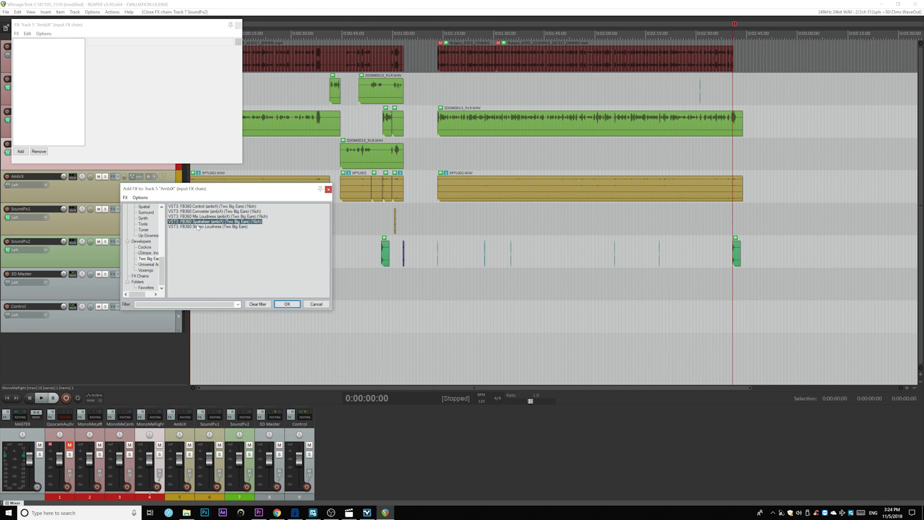
{"action": "left_click", "coordinate": [286, 304]}
{"action": "left_click", "coordinate": [124, 67]}
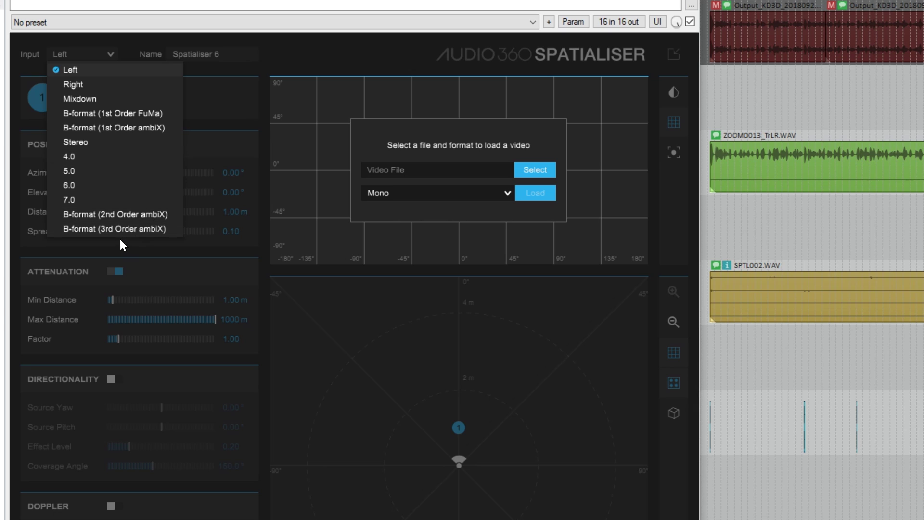
{"action": "left_click", "coordinate": [138, 127]}
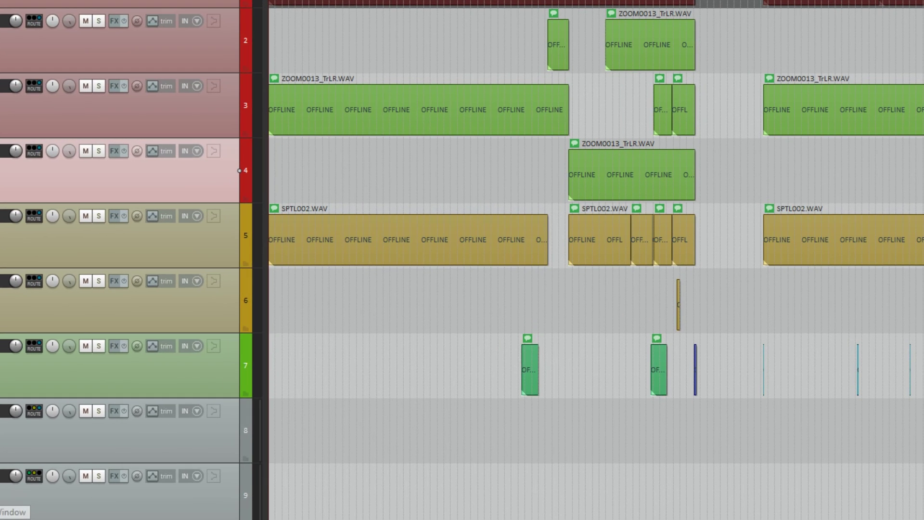
Add the FB360 Control (ambiX) plugin to the Control track's input FX and turn off its Decode Binaural setting
{"action": "left_click", "coordinate": [149, 306]}
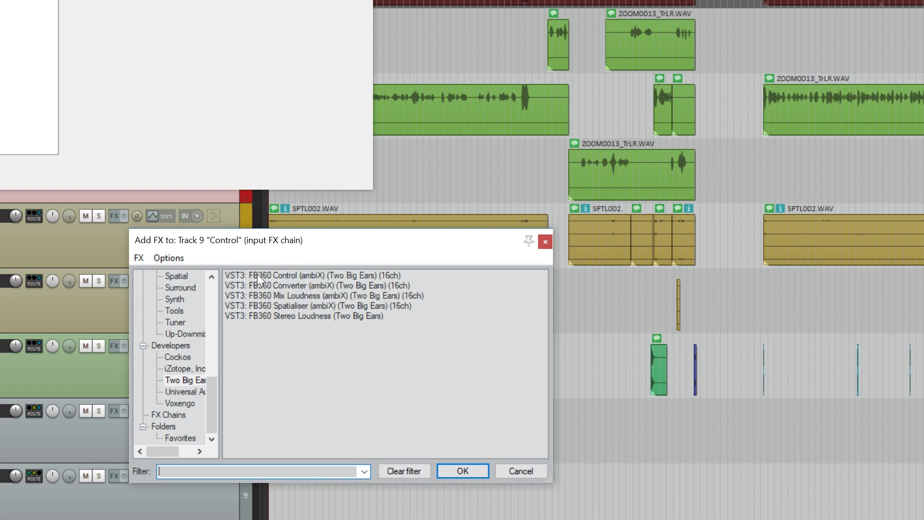
{"action": "left_click", "coordinate": [293, 273]}
{"action": "left_click", "coordinate": [464, 472]}
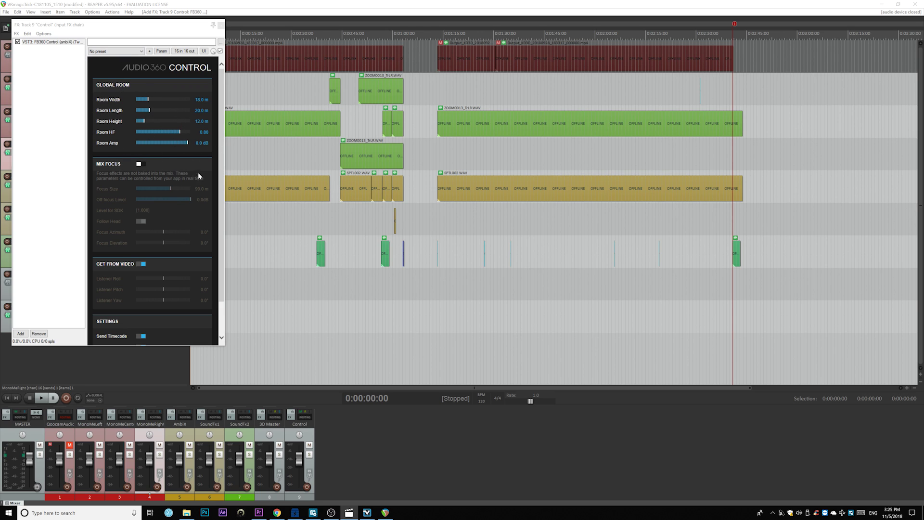
{"action": "left_click_drag", "start_coordinate": [223, 250], "coordinate": [222, 284]}
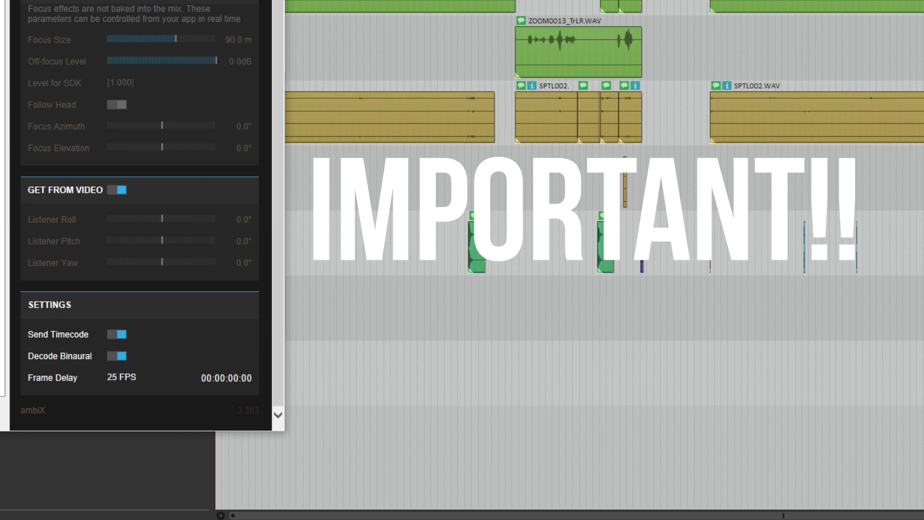
{"action": "left_click", "coordinate": [116, 356]}
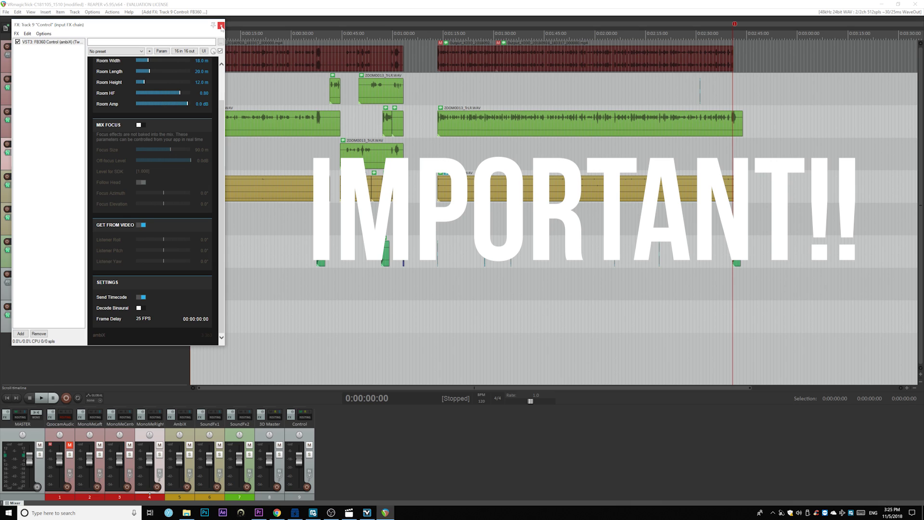
{"action": "left_click", "coordinate": [221, 25]}
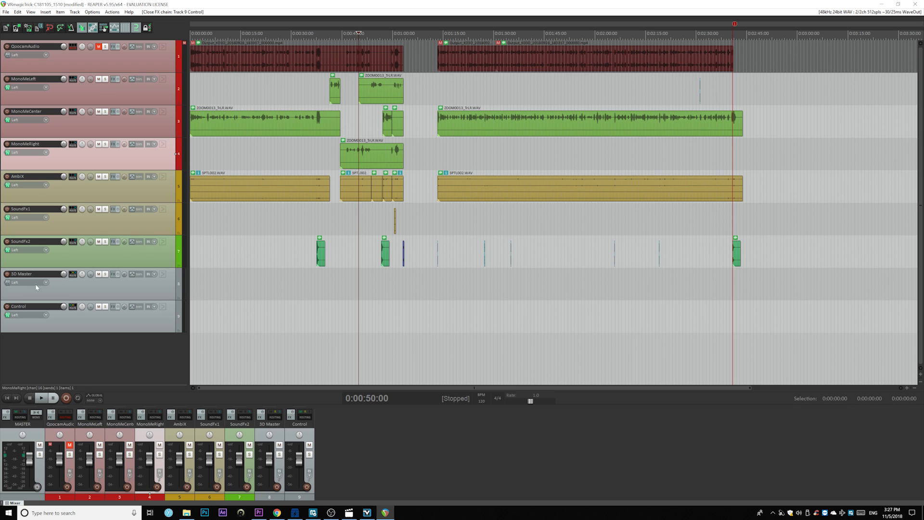
Add the FB360 Mix Loudness (ambiX) plugin to the 3D Master track's input FX and move its window off the track list
{"action": "left_click", "coordinate": [7, 285]}
{"action": "left_click", "coordinate": [107, 109]}
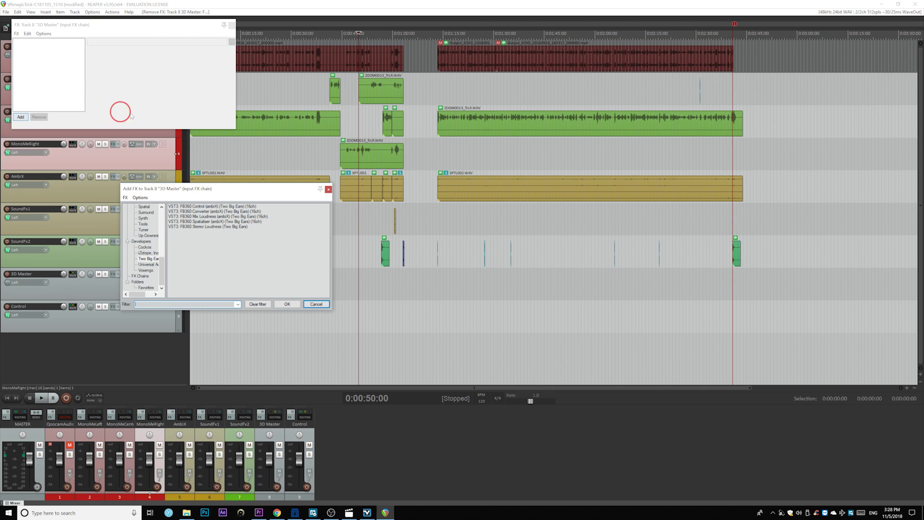
{"action": "left_click", "coordinate": [197, 217]}
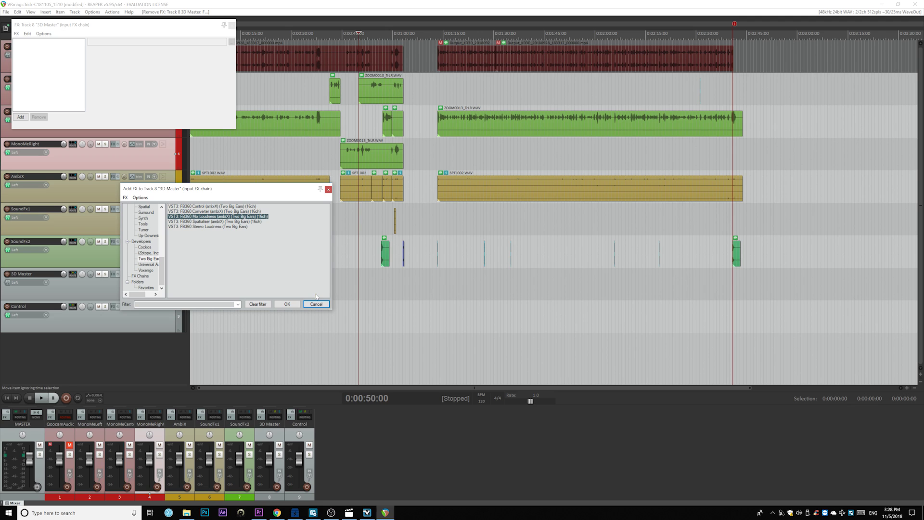
{"action": "left_click", "coordinate": [288, 303]}
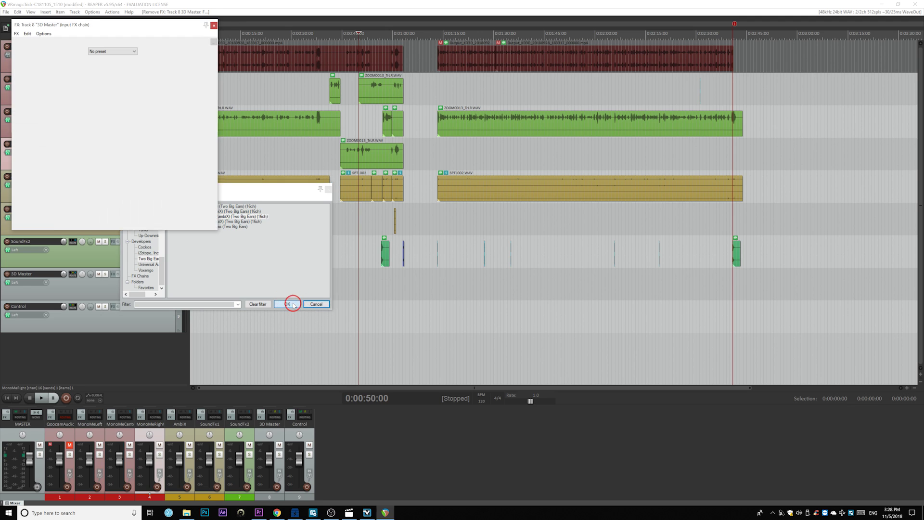
{"action": "left_click_drag", "start_coordinate": [152, 23], "coordinate": [737, 109]}
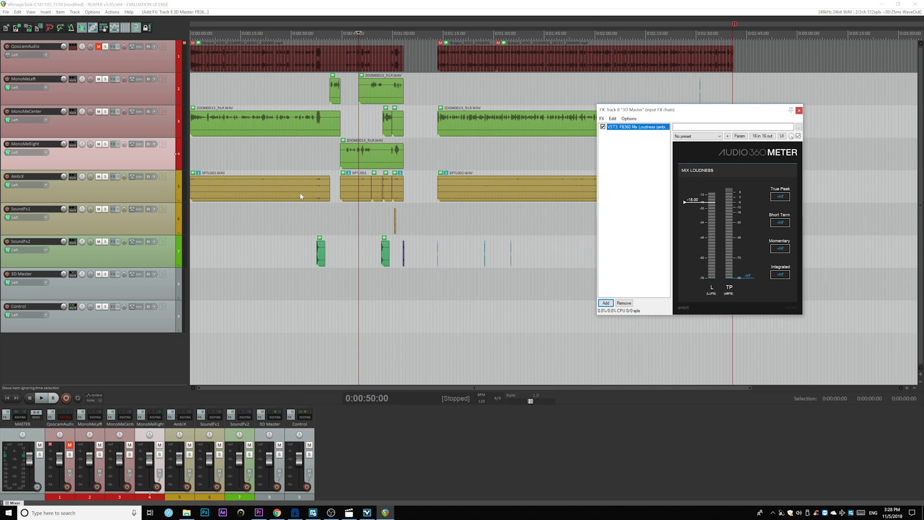
Play the mix around the first SoundFx2 explosion clip to check its levels on the Mix Loudness meter
{"action": "key", "text": "space"}
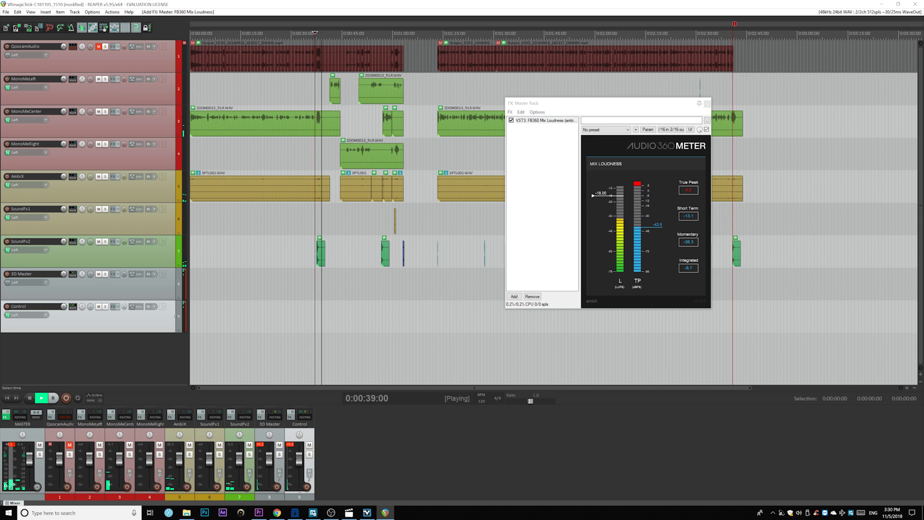
{"action": "left_click", "coordinate": [696, 295]}
{"action": "key", "text": "space"}
{"action": "key", "text": "space"}
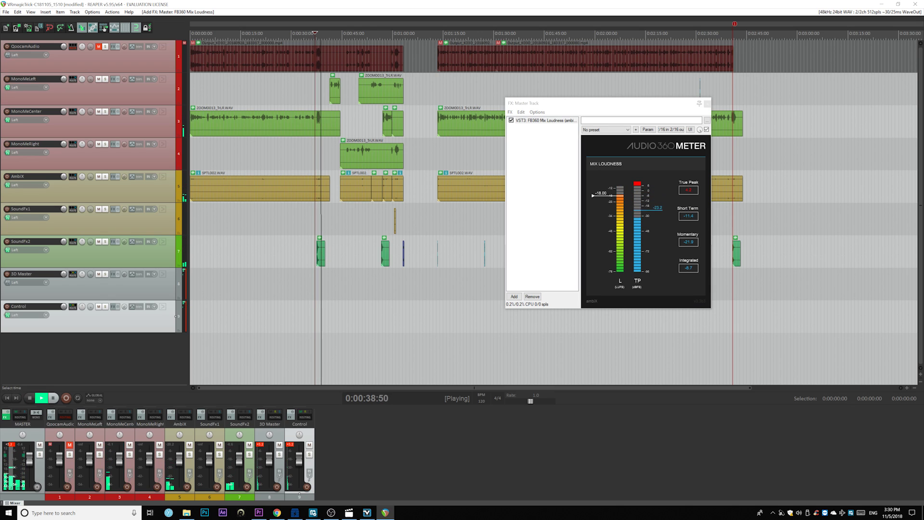
{"action": "key", "text": "space"}
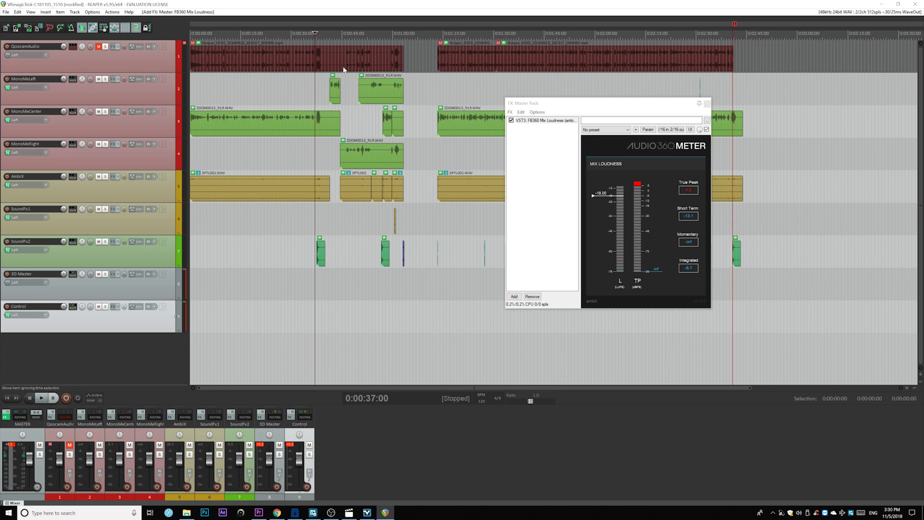
Lower the SoundFx2 track's volume and replay the explosion clip, resetting the loudness meter's true peak reading
{"action": "left_click", "coordinate": [320, 249]}
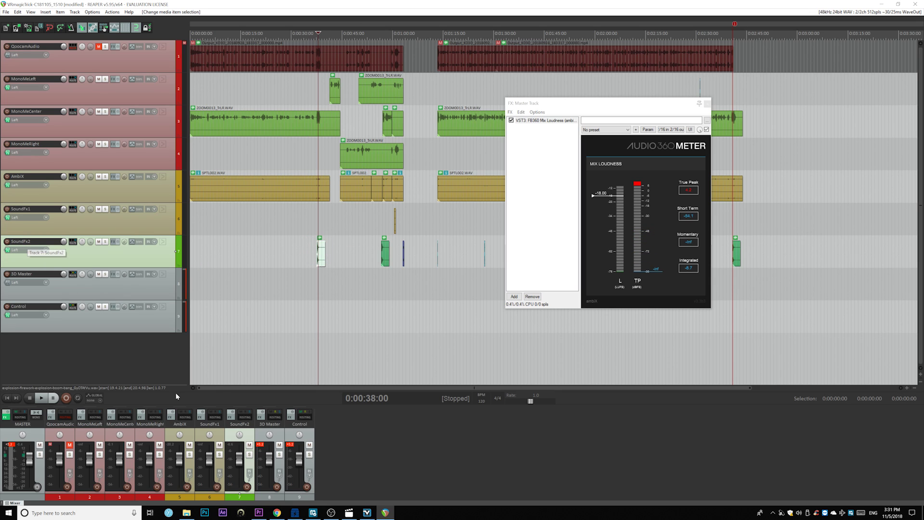
{"action": "left_click_drag", "start_coordinate": [239, 460], "coordinate": [239, 473]}
{"action": "key", "text": "space"}
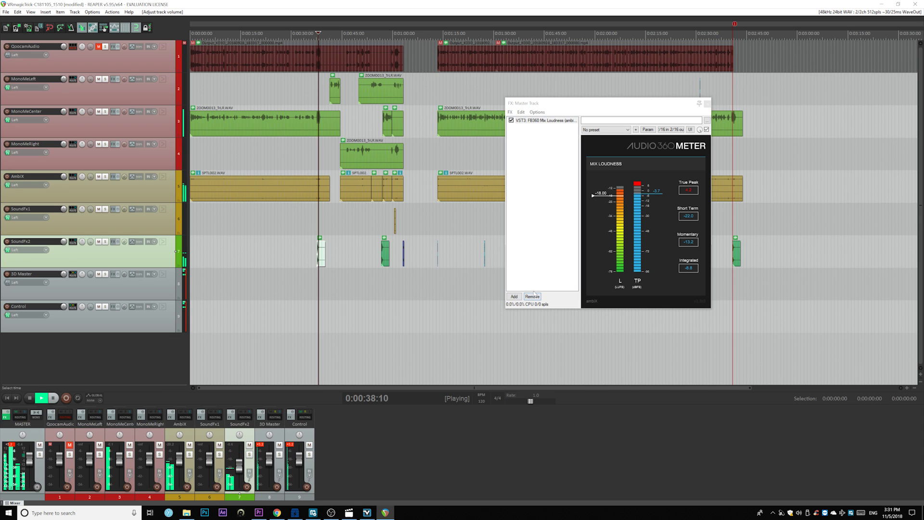
{"action": "left_click", "coordinate": [645, 186]}
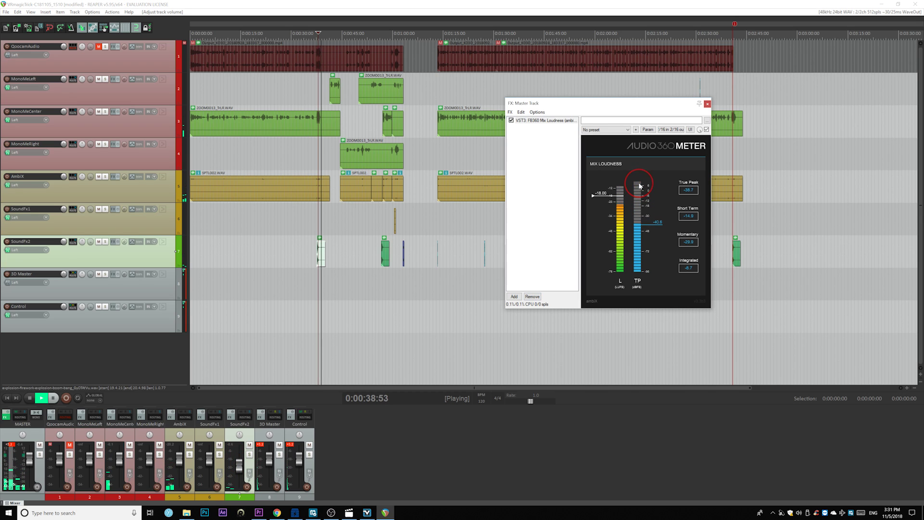
{"action": "key", "text": "space"}
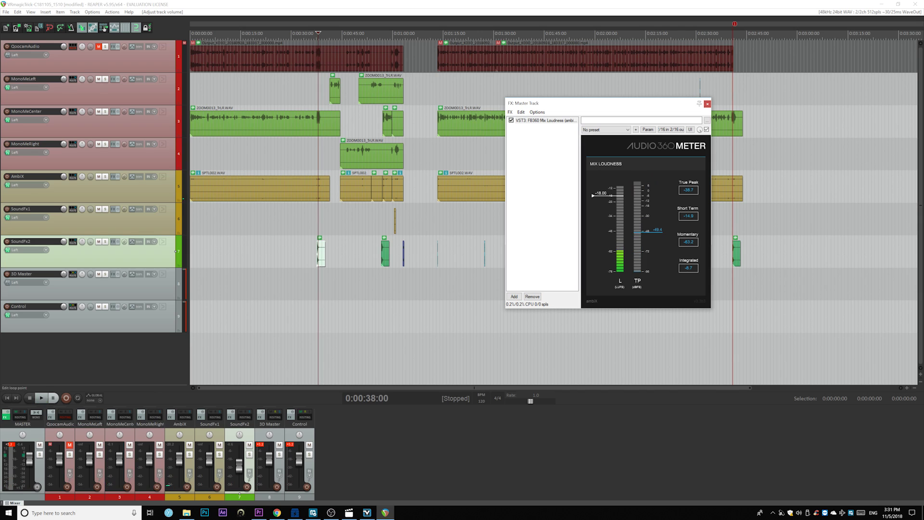
Replay the first SoundFx2 explosion from 0:37:15 and check its levels on the Mix Loudness meter
{"action": "left_click_drag", "start_coordinate": [317, 34], "coordinate": [314, 33]}
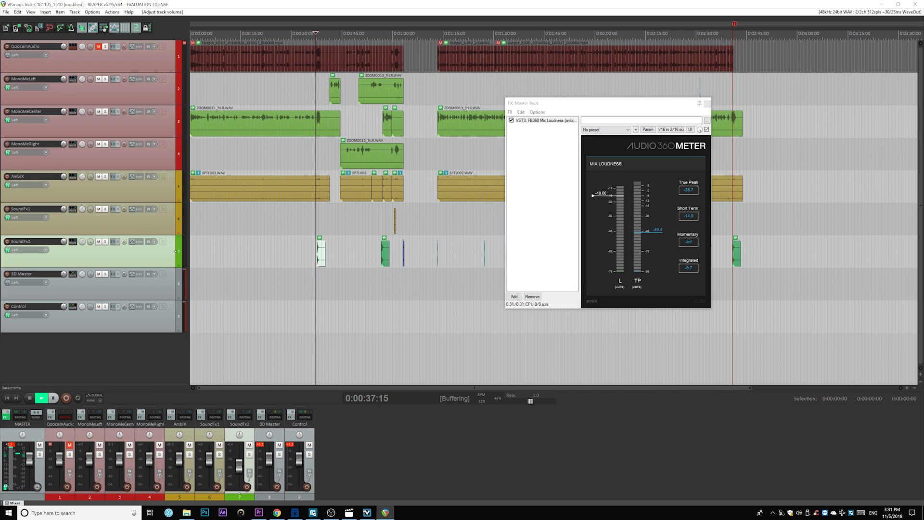
{"action": "key", "text": "space"}
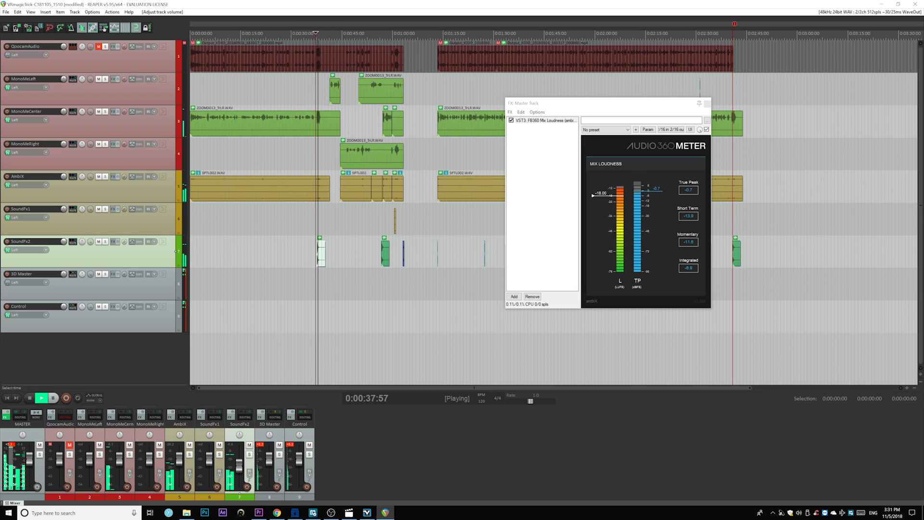
{"action": "key", "text": "space"}
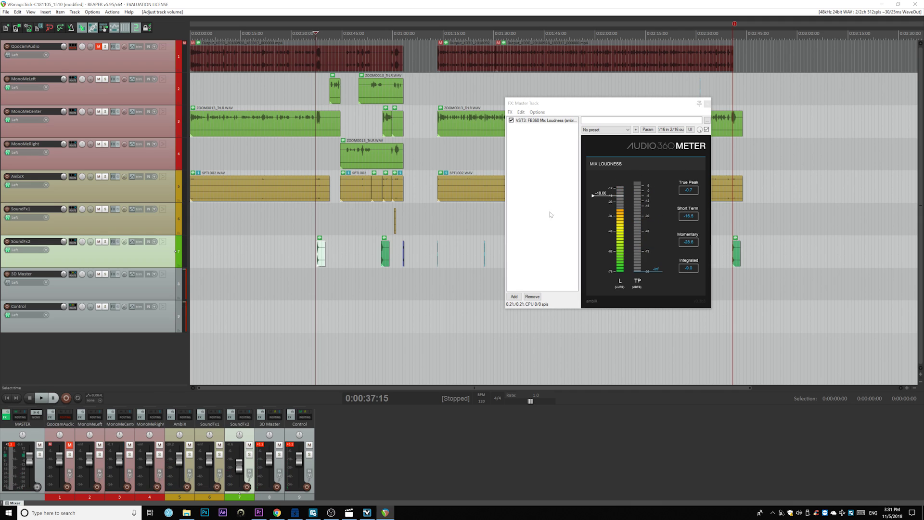
Add the VST3 iZotope RX Final Mix plugin to the 3D Master track's input FX
{"action": "left_click", "coordinate": [6, 416]}
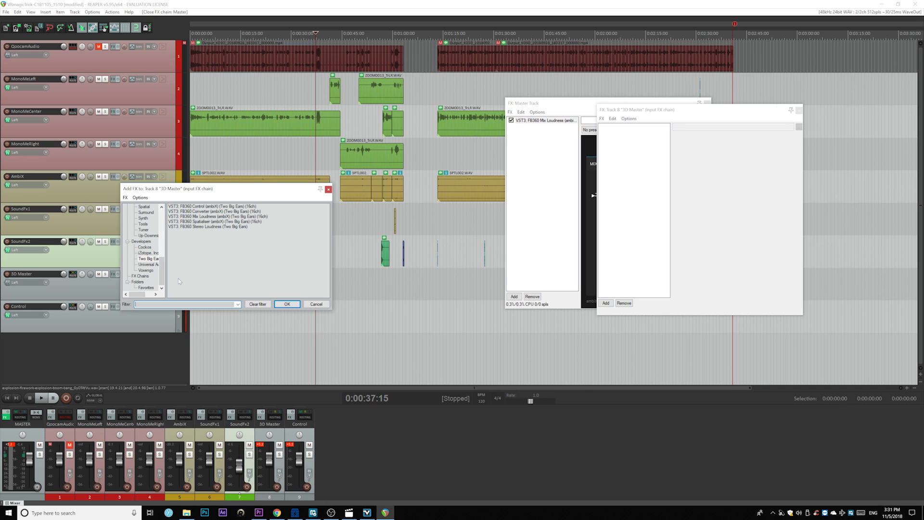
{"action": "left_click", "coordinate": [147, 252]}
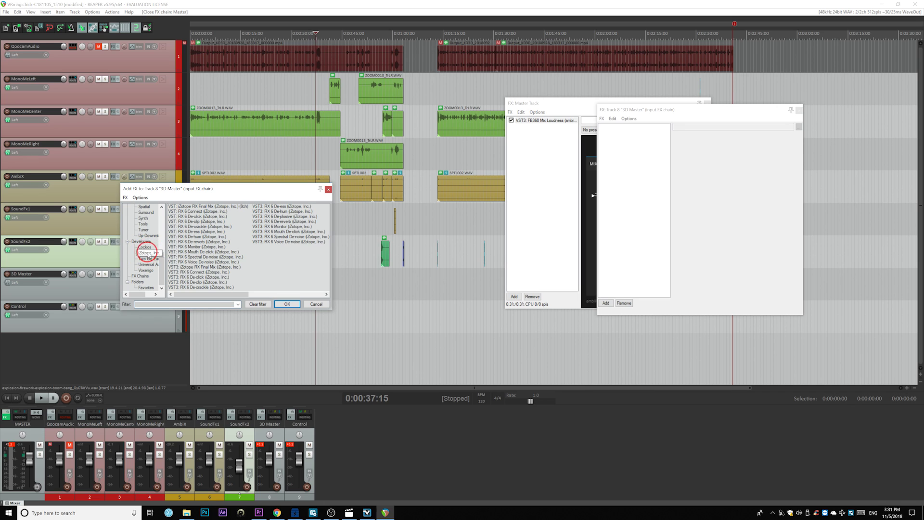
{"action": "left_click", "coordinate": [185, 266]}
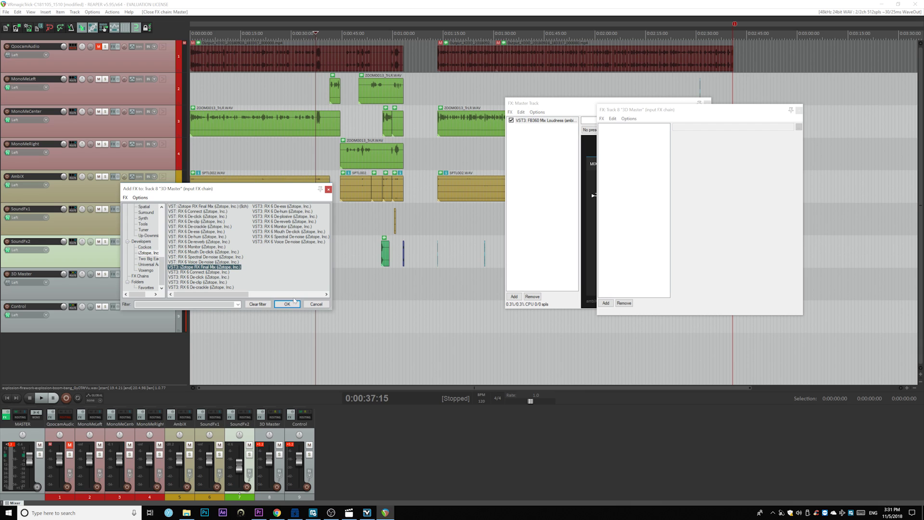
{"action": "left_click", "coordinate": [164, 250]}
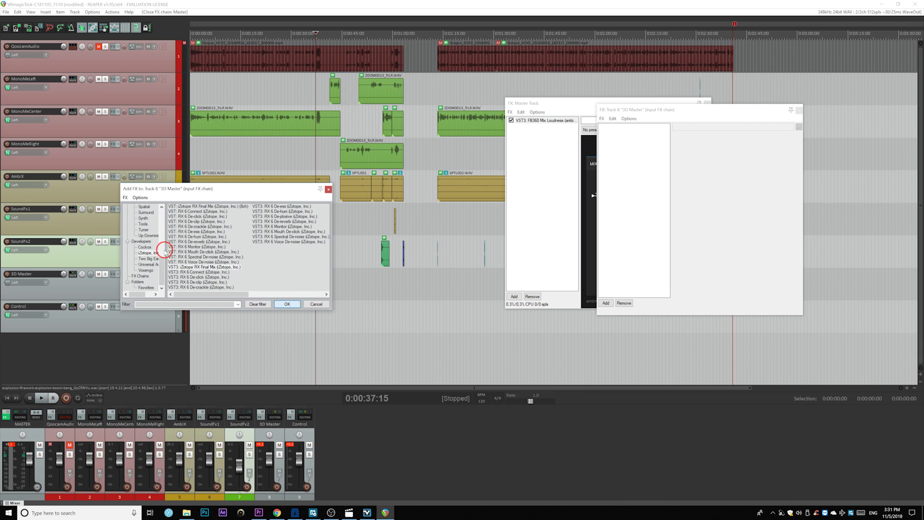
{"action": "left_click", "coordinate": [287, 304]}
{"action": "left_click", "coordinate": [191, 267]}
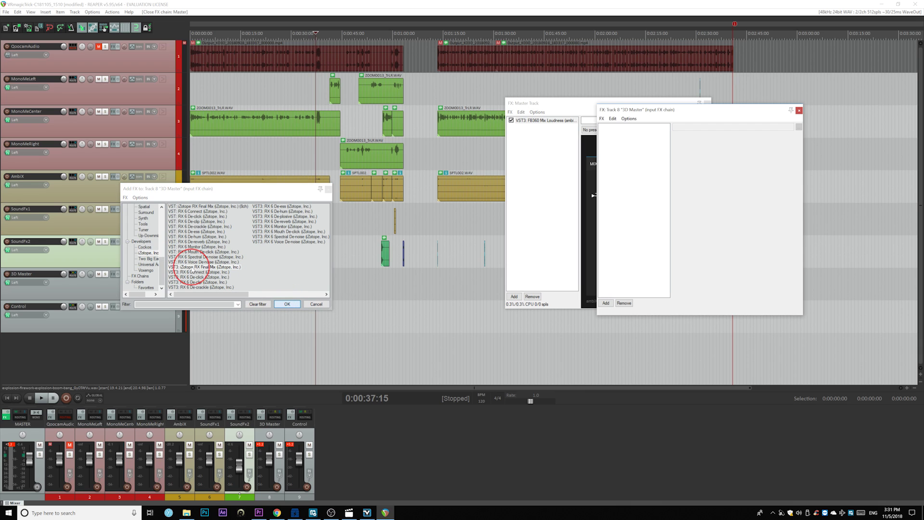
{"action": "left_click", "coordinate": [251, 295]}
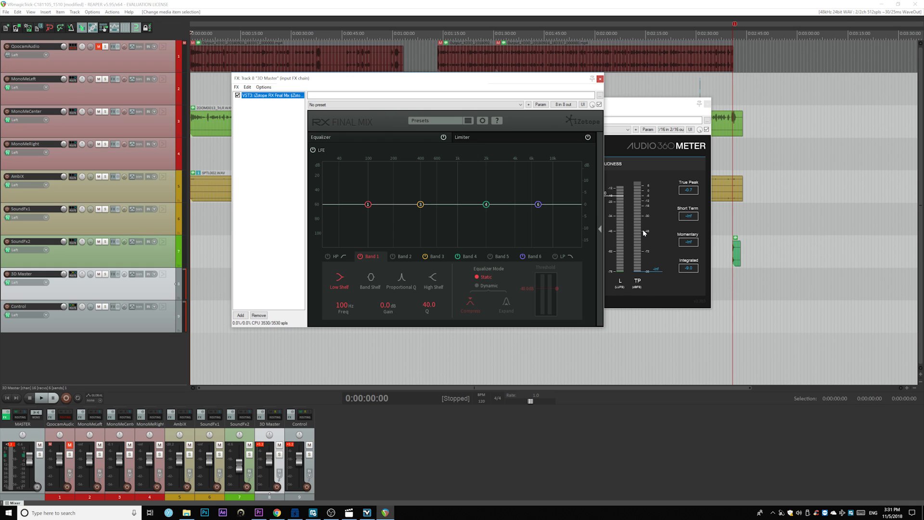
Apply the Gentle Clean Up preset from RX Final Mix's Master presets and view the Limiter and Equalizer settings
{"action": "left_click", "coordinate": [467, 120]}
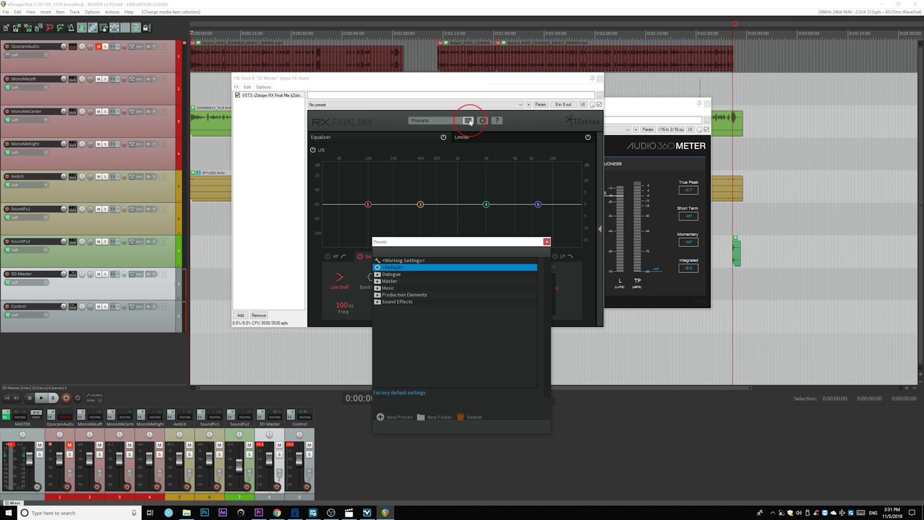
{"action": "left_click", "coordinate": [378, 280]}
{"action": "left_click", "coordinate": [391, 315]}
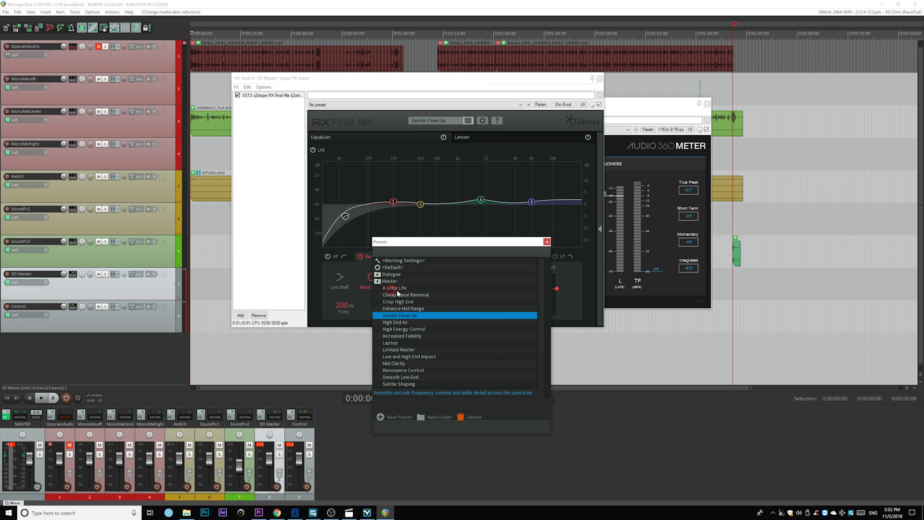
{"action": "left_click_drag", "start_coordinate": [406, 241], "coordinate": [384, 189]}
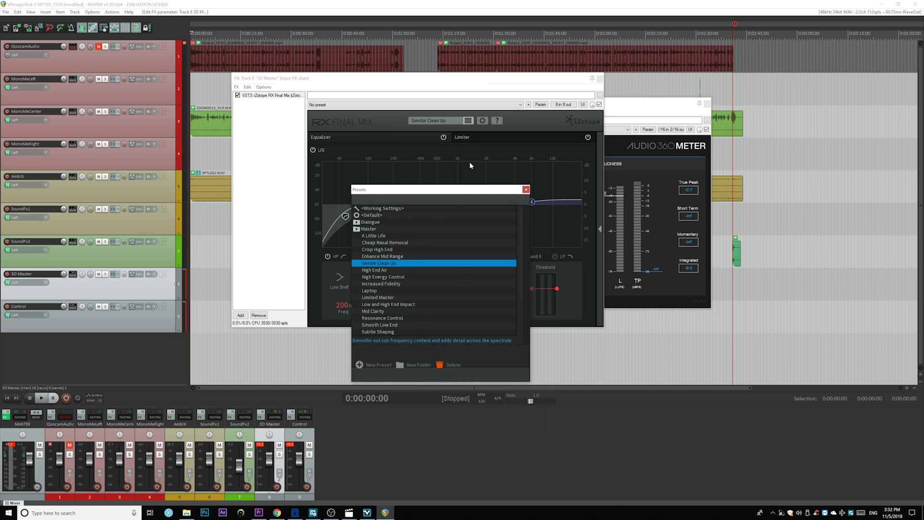
{"action": "left_click_drag", "start_coordinate": [450, 190], "coordinate": [450, 127]}
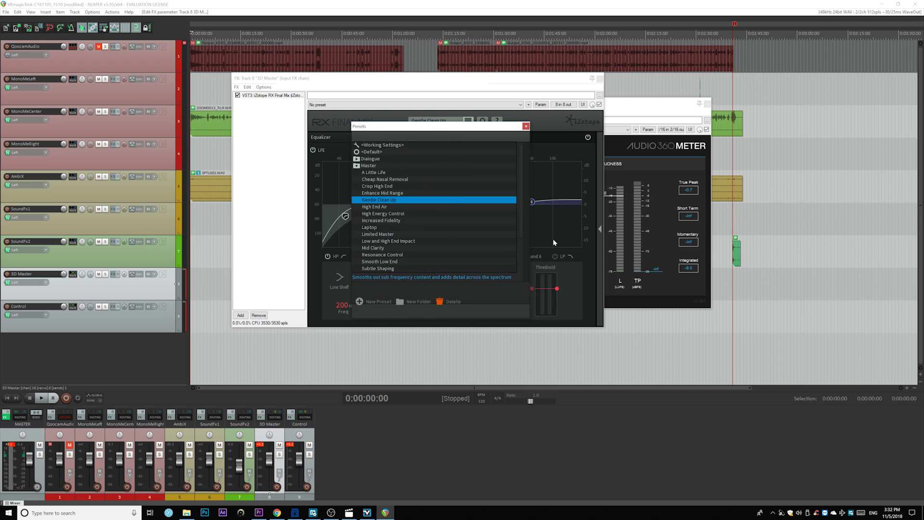
{"action": "left_click", "coordinate": [526, 126]}
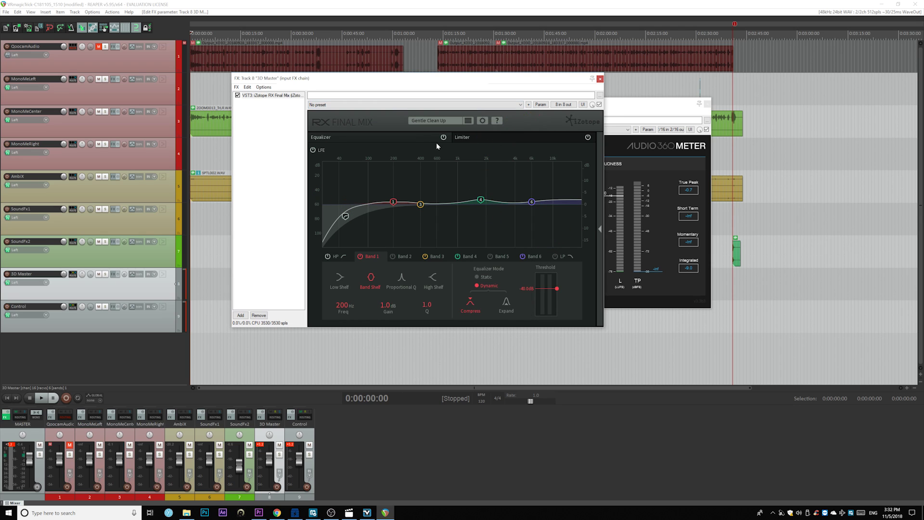
{"action": "left_click", "coordinate": [462, 137]}
{"action": "left_click", "coordinate": [394, 138]}
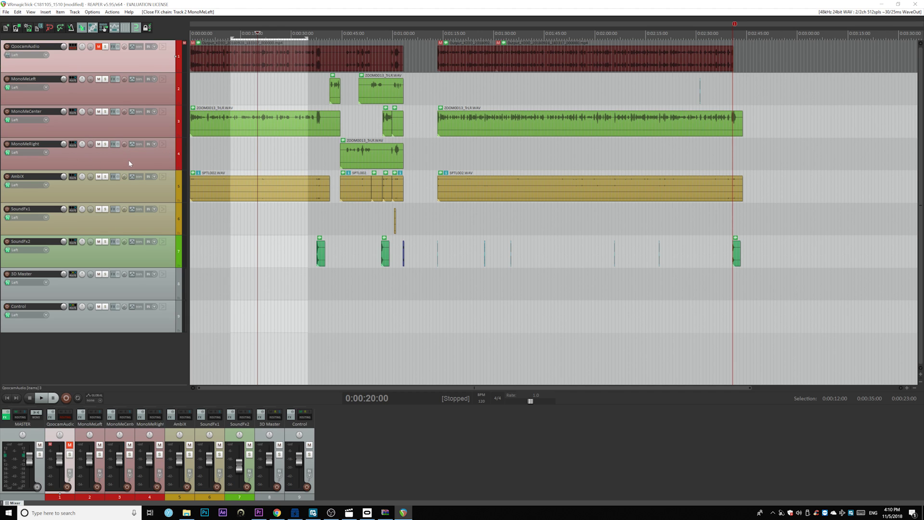
Open the existing project VRmagicTrick C180929_1520_v2
{"action": "left_click", "coordinate": [6, 12]}
{"action": "left_click", "coordinate": [6, 12]}
{"action": "left_click", "coordinate": [5, 12]}
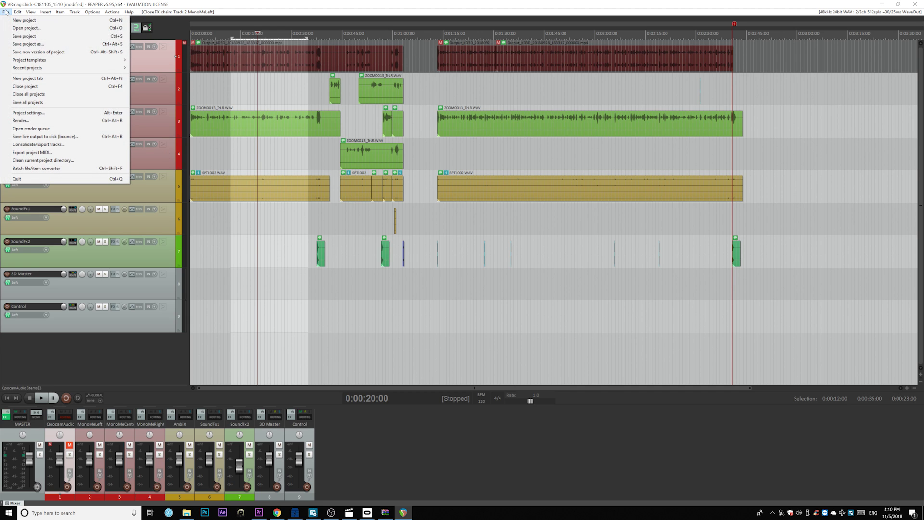
{"action": "left_click", "coordinate": [27, 28]}
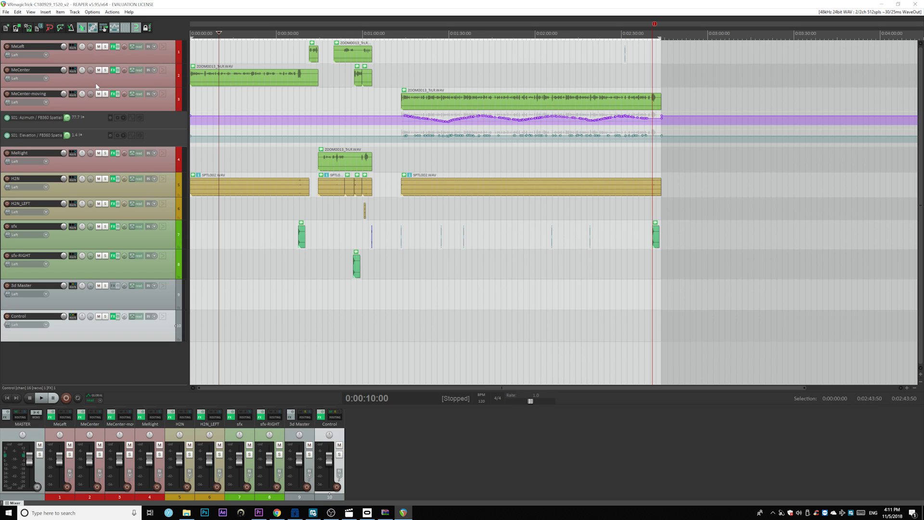
Load queAudio.mp4 into the FB360 Video Player from the MeCenter track's Spatialiser and open the video
{"action": "left_click", "coordinate": [208, 74]}
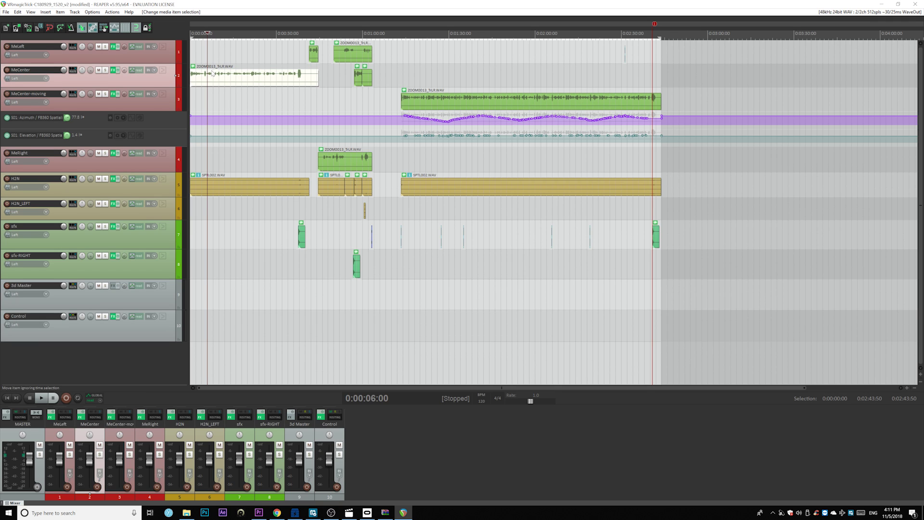
{"action": "left_click", "coordinate": [113, 70]}
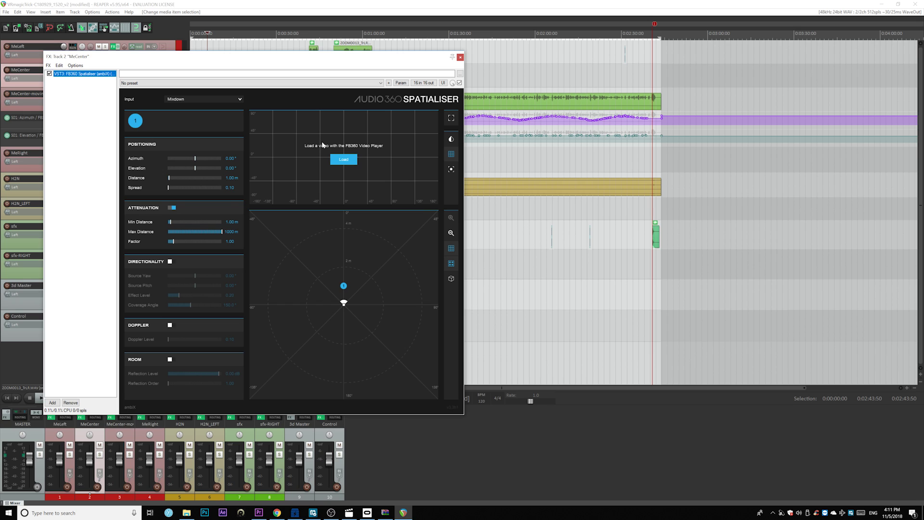
{"action": "left_click", "coordinate": [351, 160]}
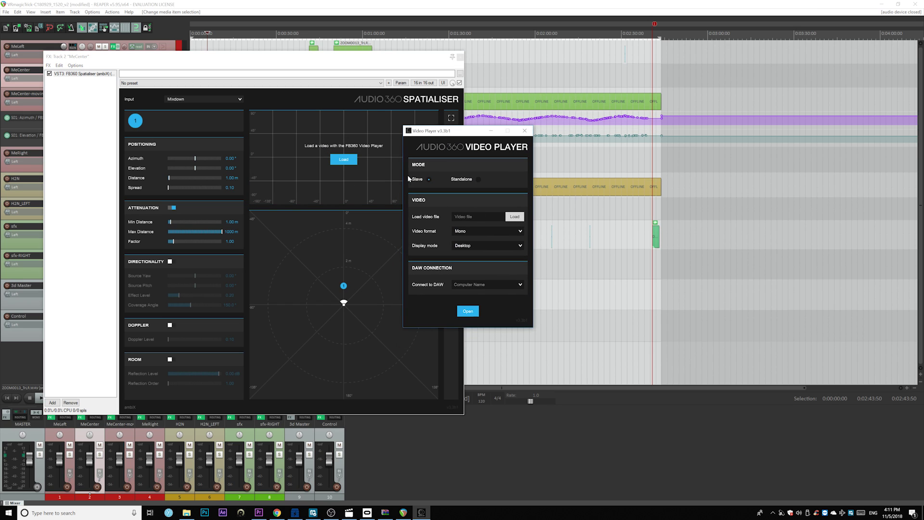
{"action": "left_click", "coordinate": [514, 216]}
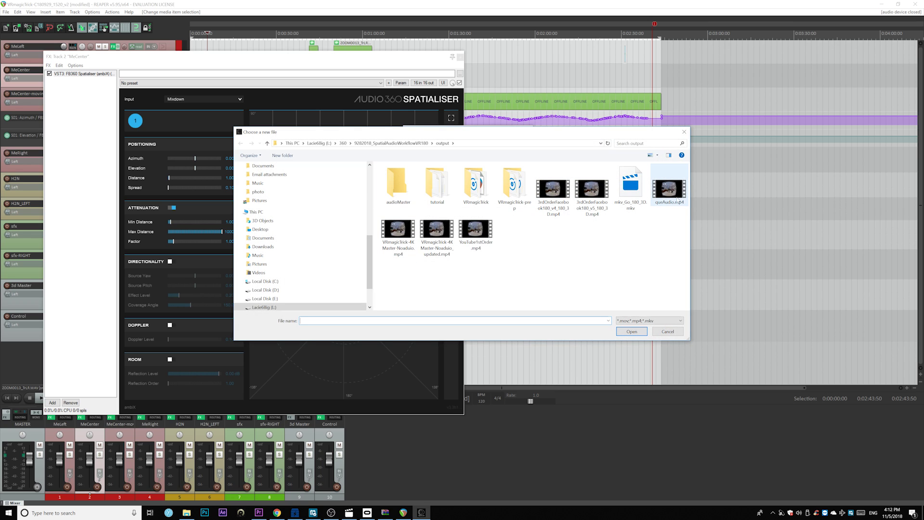
{"action": "left_click", "coordinate": [665, 197]}
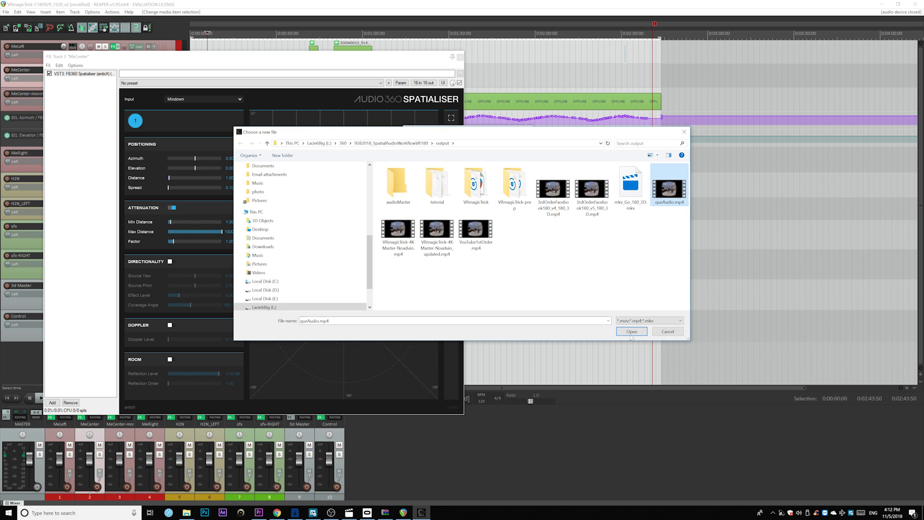
{"action": "left_click", "coordinate": [631, 335]}
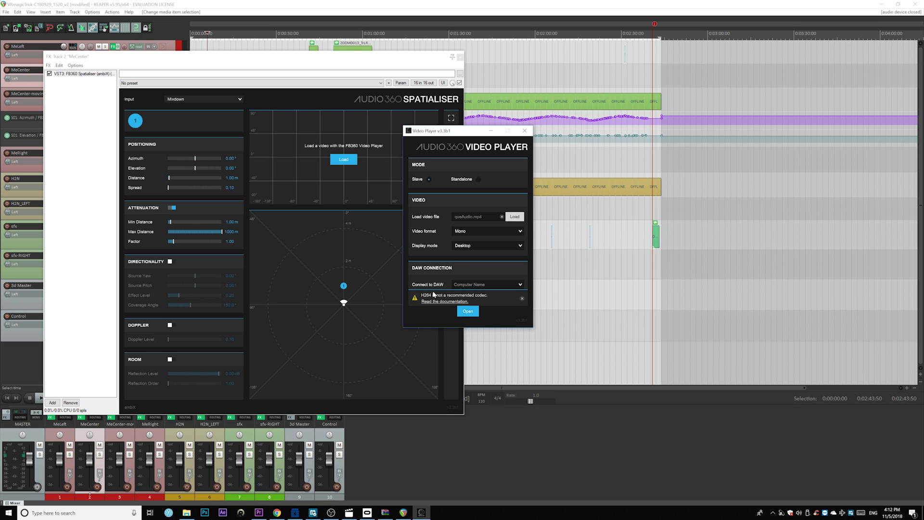
{"action": "left_click", "coordinate": [468, 311]}
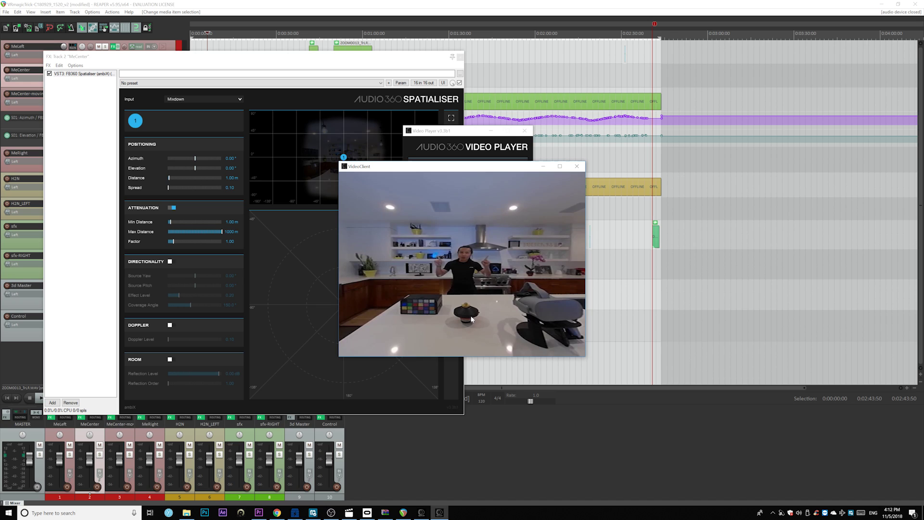
Arrange the VideoClient window beside the MeCenter Spatialiser window so both can be seen together
{"action": "left_click_drag", "start_coordinate": [408, 169], "coordinate": [566, 164]}
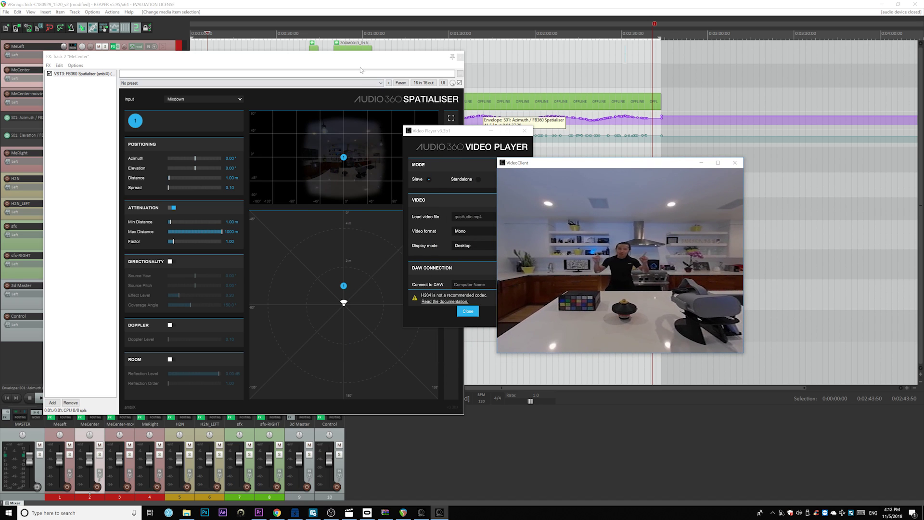
{"action": "left_click", "coordinate": [325, 138]}
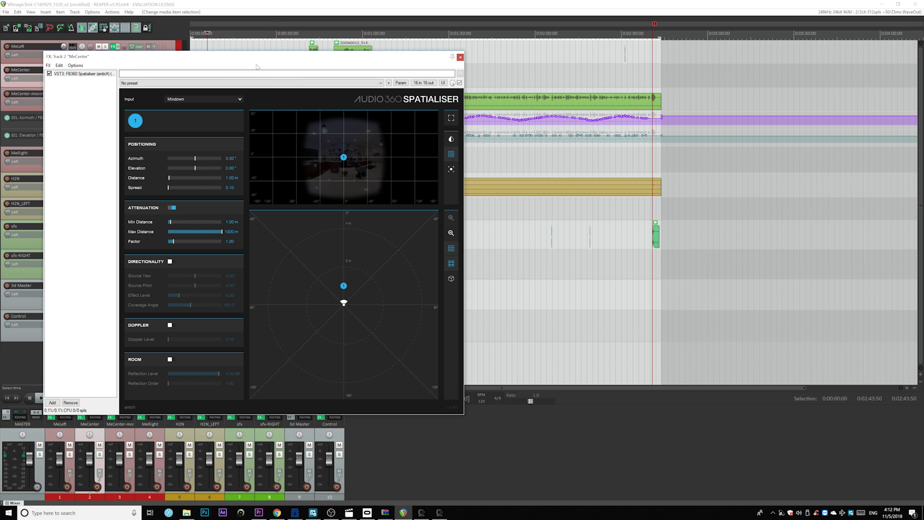
{"action": "left_click_drag", "start_coordinate": [267, 56], "coordinate": [239, 32]}
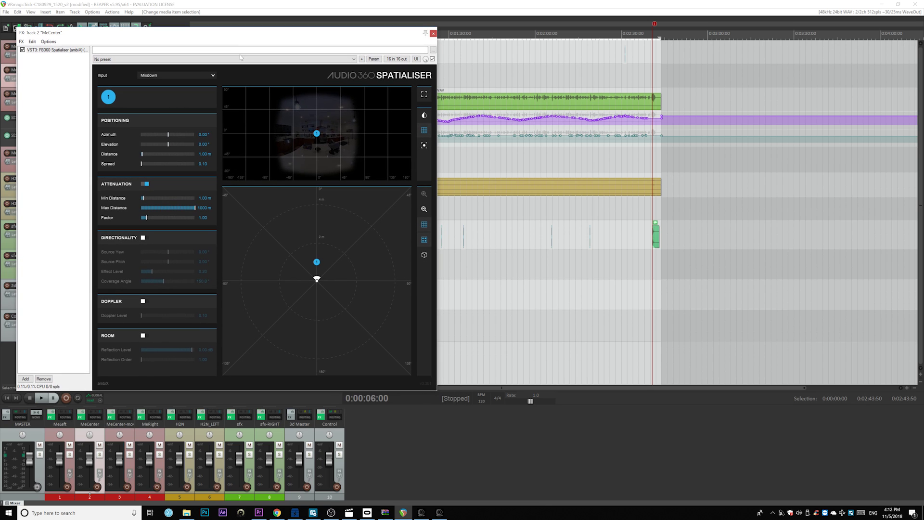
{"action": "left_click", "coordinate": [439, 512]}
{"action": "left_click_drag", "start_coordinate": [568, 159], "coordinate": [517, 38]}
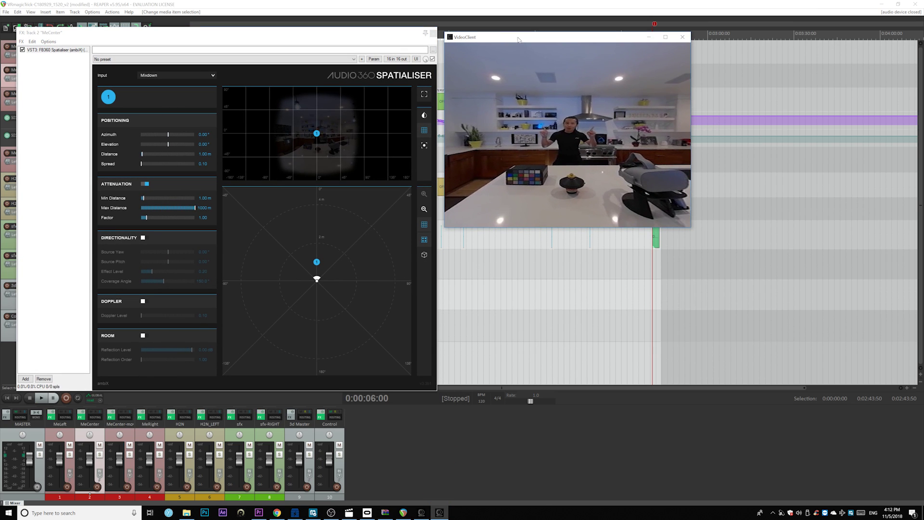
Uncover the track list and play from near the project's start with VideoClient in view, checking that video and audio run together
{"action": "left_click", "coordinate": [114, 7]}
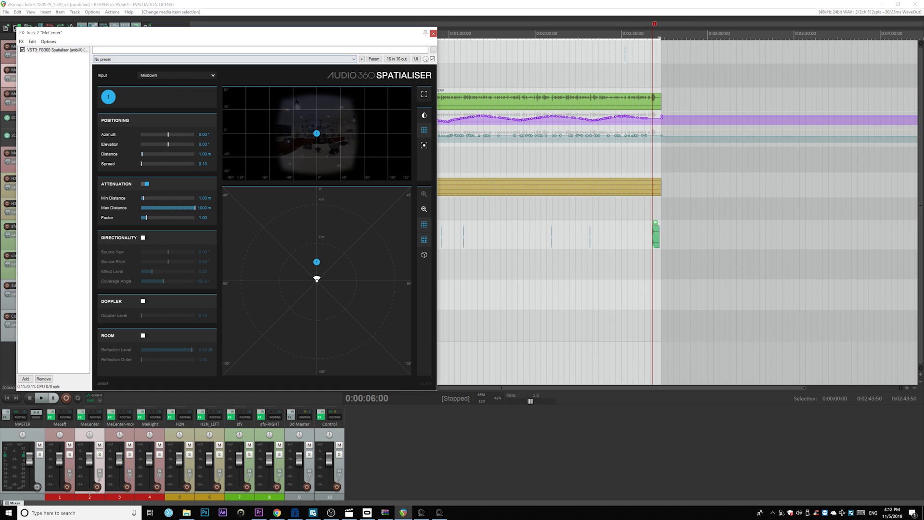
{"action": "left_click_drag", "start_coordinate": [194, 34], "coordinate": [454, 50]}
{"action": "left_click", "coordinate": [202, 32]}
{"action": "key", "text": "space"}
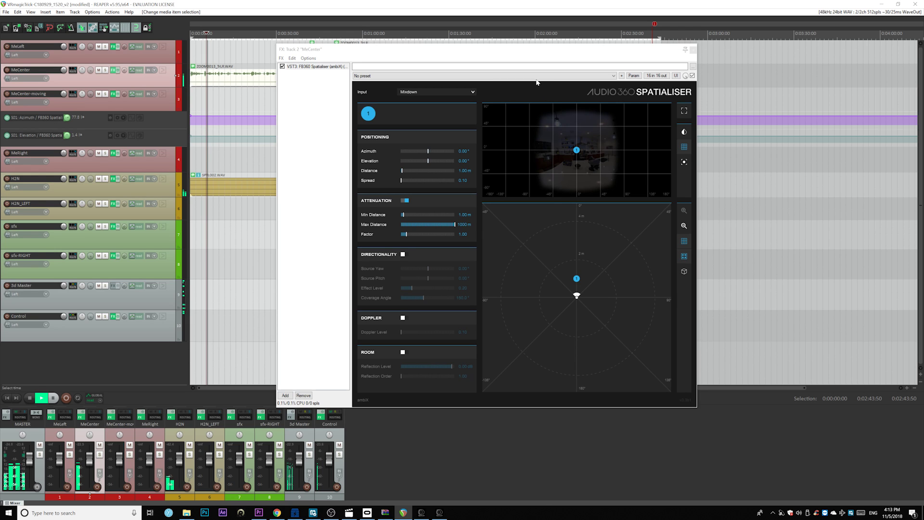
{"action": "left_click", "coordinate": [441, 511]}
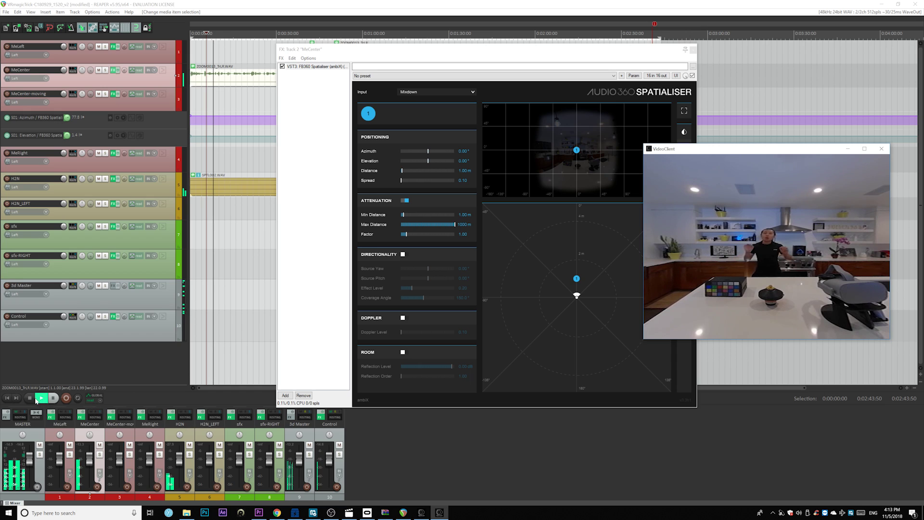
{"action": "left_click", "coordinate": [30, 398]}
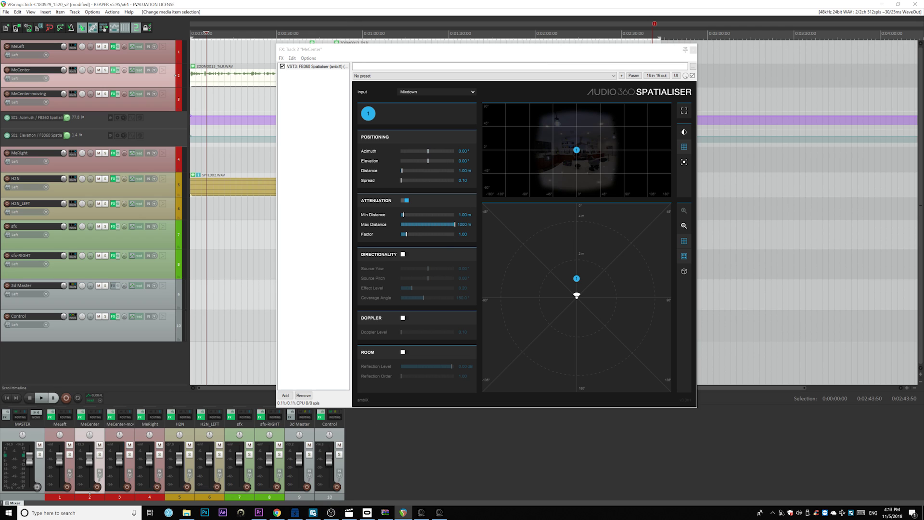
Reposition the Spatialiser window and place the MeCenter source at about -1.11° azimuth and 1.48 m distance
{"action": "left_click_drag", "start_coordinate": [363, 50], "coordinate": [197, 84]}
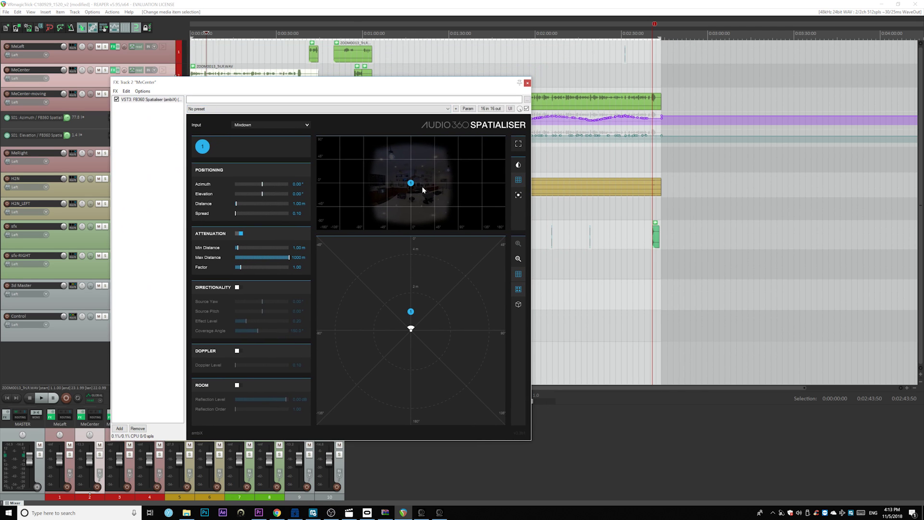
{"action": "left_click_drag", "start_coordinate": [253, 82], "coordinate": [340, 122]}
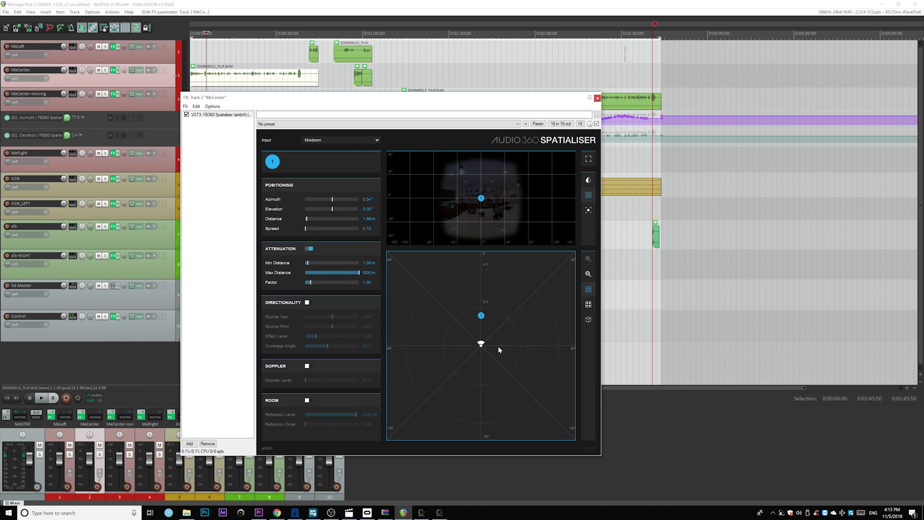
{"action": "left_click_drag", "start_coordinate": [480, 316], "coordinate": [480, 318]}
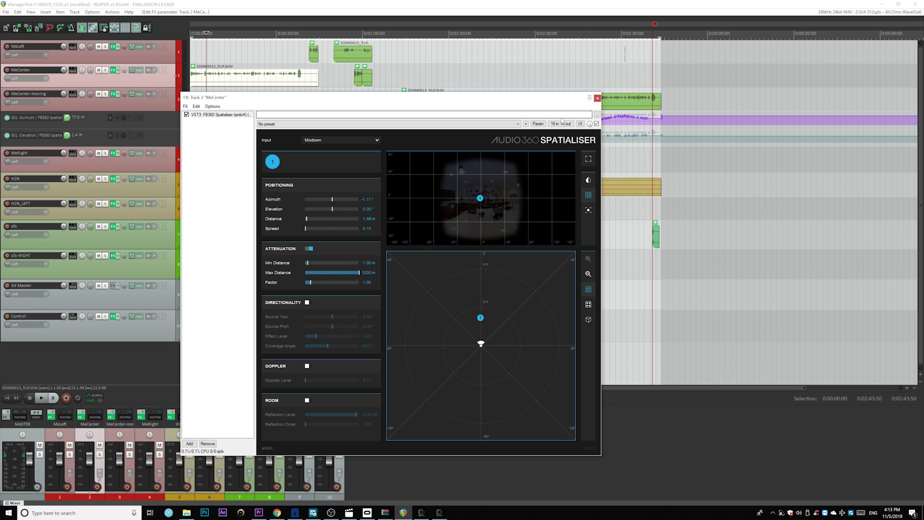
Open the MeLeft track's Spatialiser in place of MeCenter's, hide the grid over its video and set the video opacity to 100%
{"action": "left_click", "coordinate": [597, 98]}
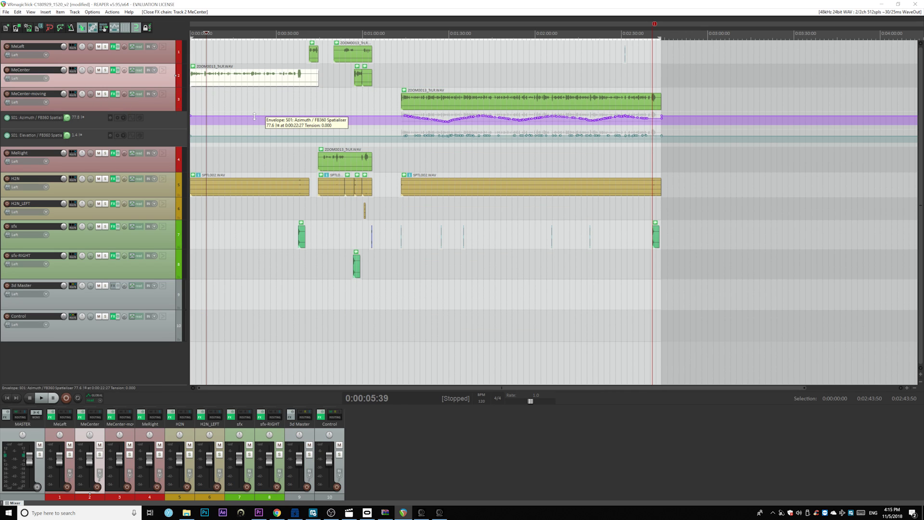
{"action": "left_click", "coordinate": [317, 57]}
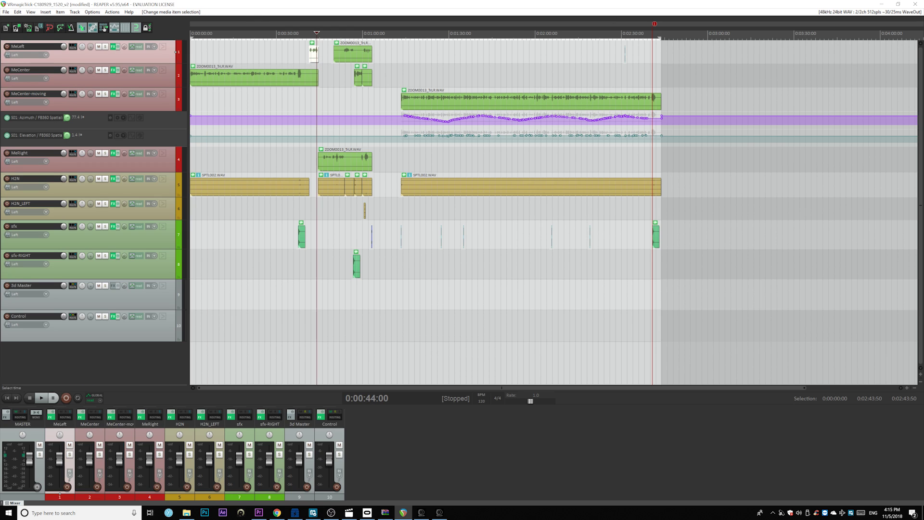
{"action": "left_click", "coordinate": [115, 46]}
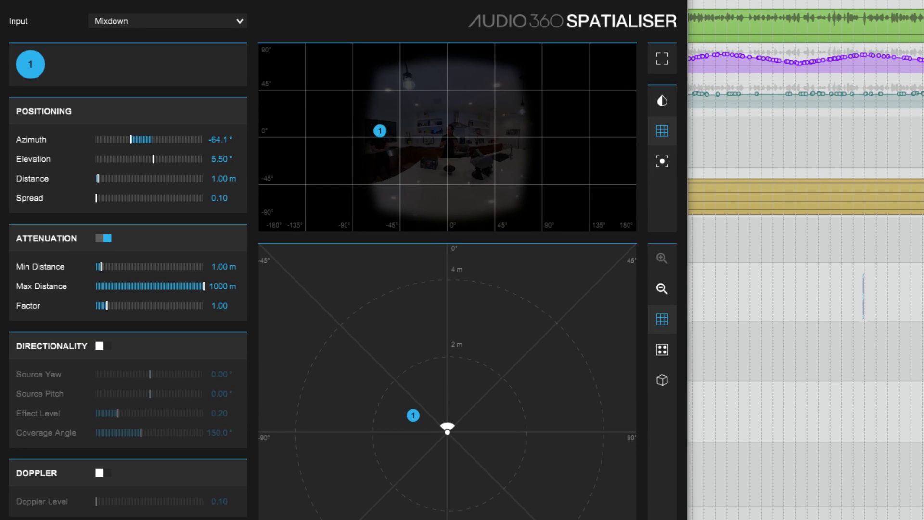
{"action": "left_click", "coordinate": [669, 132]}
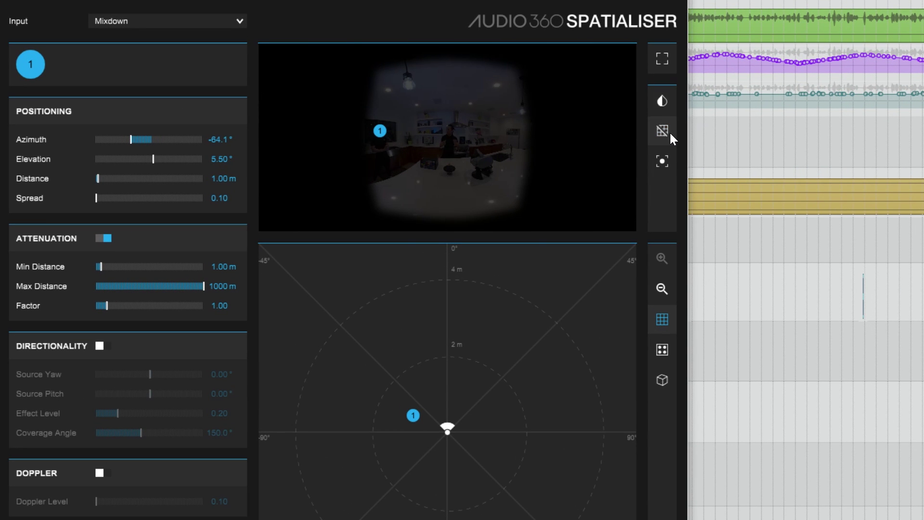
{"action": "left_click", "coordinate": [662, 100]}
{"action": "left_click_drag", "start_coordinate": [558, 107], "coordinate": [646, 113]}
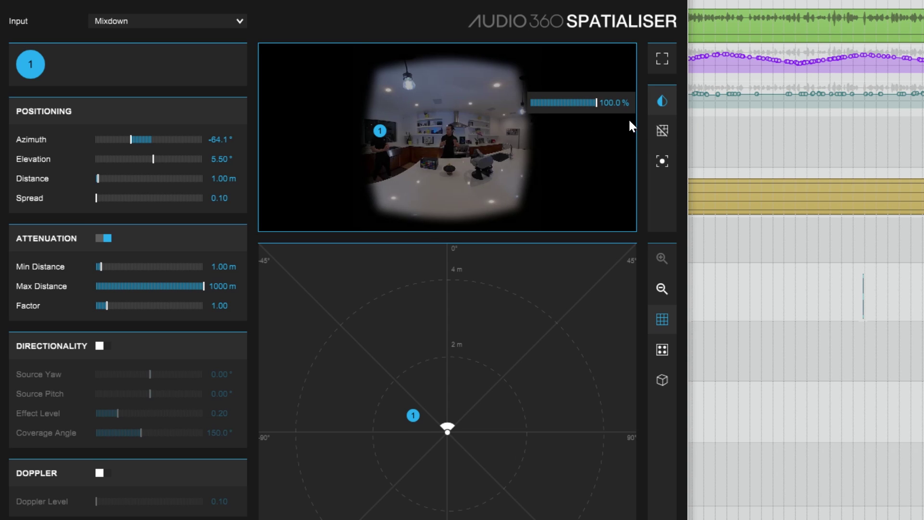
{"action": "left_click", "coordinate": [662, 106]}
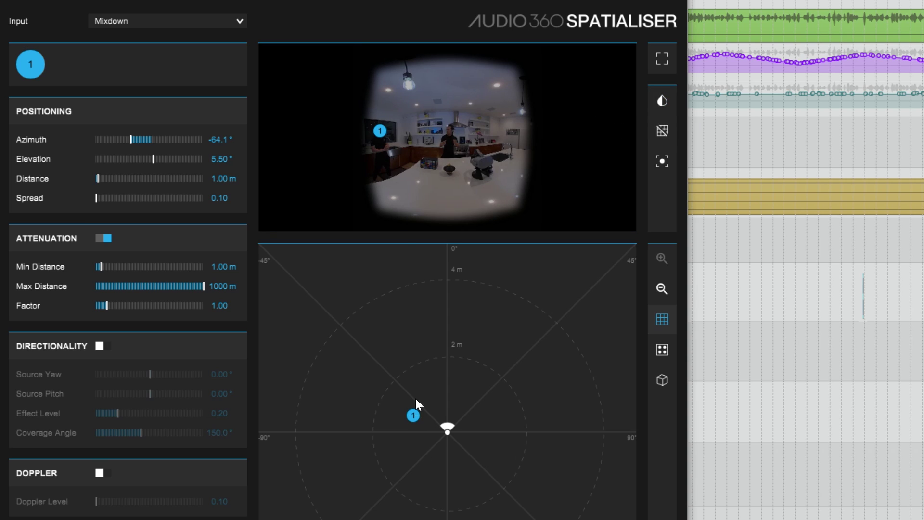
Place the MeLeft source at about -66° azimuth and 1.04 m distance and close its Spatialiser
{"action": "left_click_drag", "start_coordinate": [413, 415], "coordinate": [411, 415]}
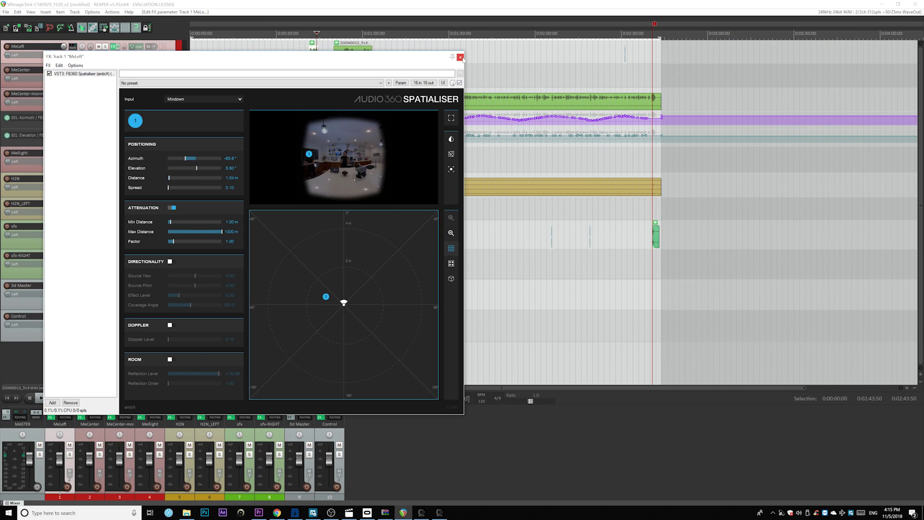
{"action": "left_click", "coordinate": [669, 0]}
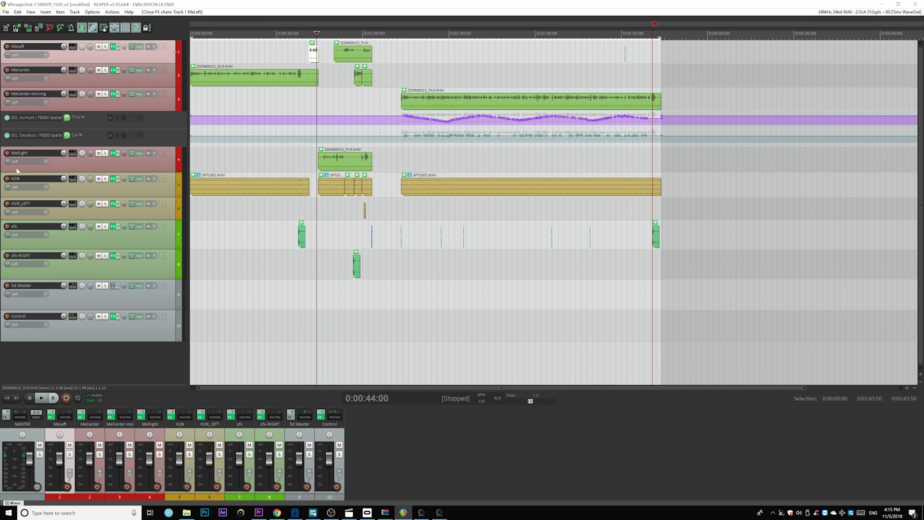
Move the edit cursor to 0:00:58:00 and place the MeRight track's source about 1.28 m away in its Spatialiser
{"action": "left_click", "coordinate": [357, 269]}
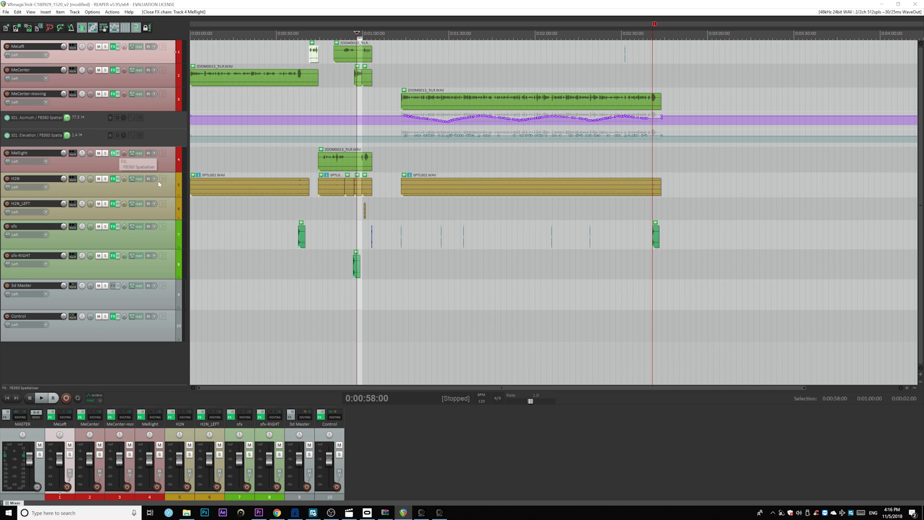
{"action": "left_click", "coordinate": [113, 153]}
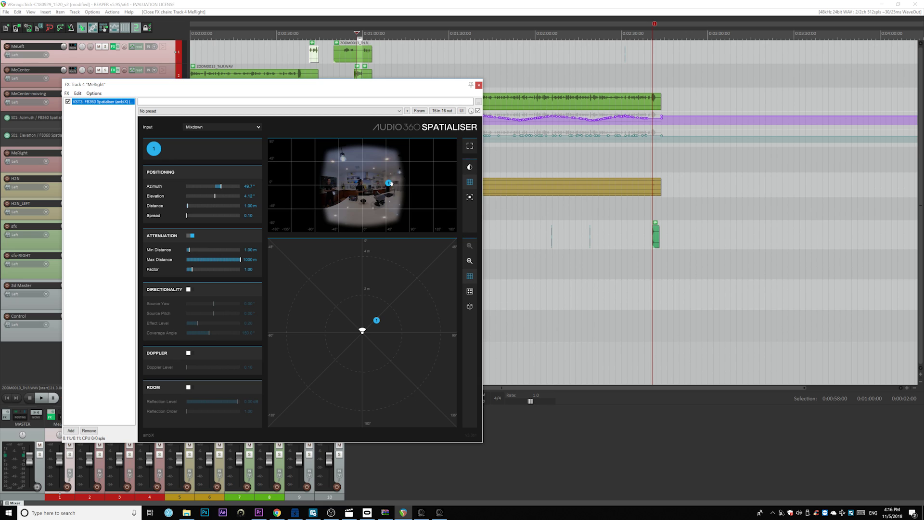
{"action": "mouse_move", "coordinate": [376, 320]}
{"action": "left_mouse_down"}
{"action": "mouse_move", "coordinate": [361, 309]}
{"action": "mouse_move", "coordinate": [380, 315]}
{"action": "left_mouse_up"}
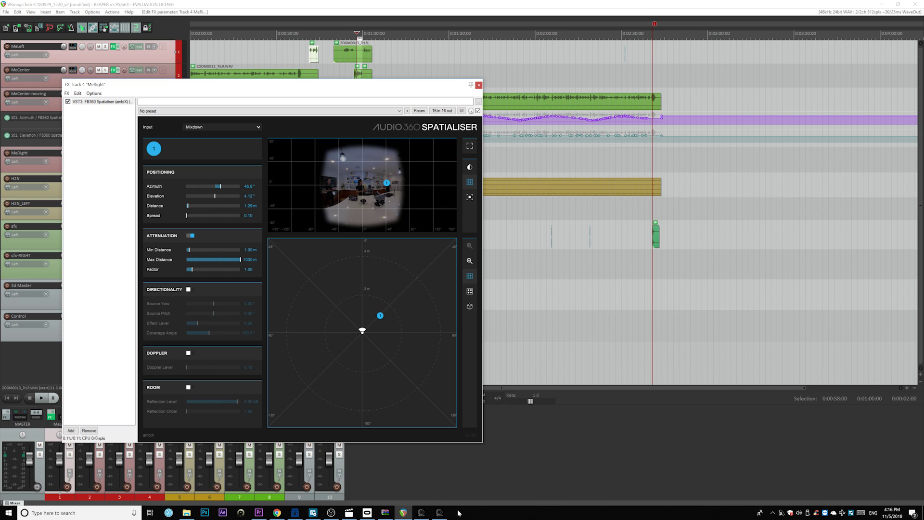
Turn the VideoClient view towards the presenter and reposition the MeRight source at about 48.1° azimuth and 1.98 m distance
{"action": "left_click", "coordinate": [439, 512]}
{"action": "left_click_drag", "start_coordinate": [801, 248], "coordinate": [835, 247]}
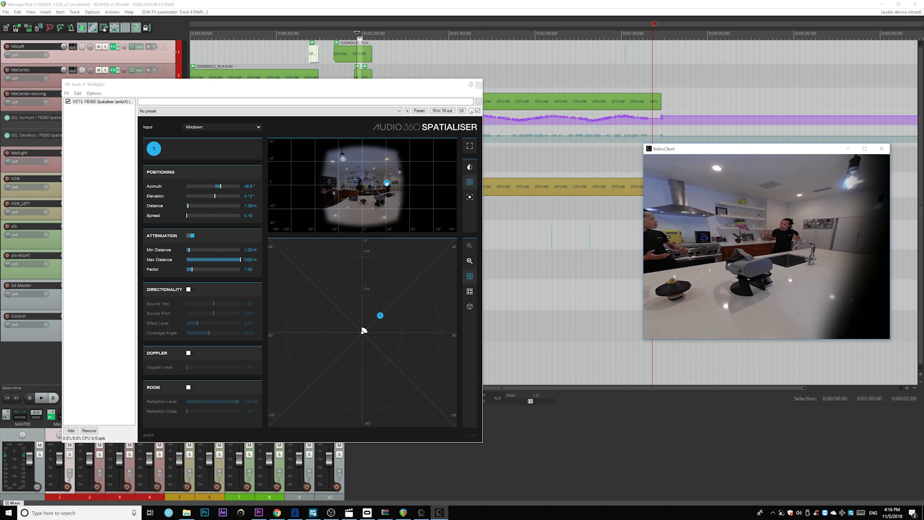
{"action": "left_click_drag", "start_coordinate": [386, 183], "coordinate": [389, 183]}
{"action": "left_click_drag", "start_coordinate": [381, 316], "coordinate": [390, 307]}
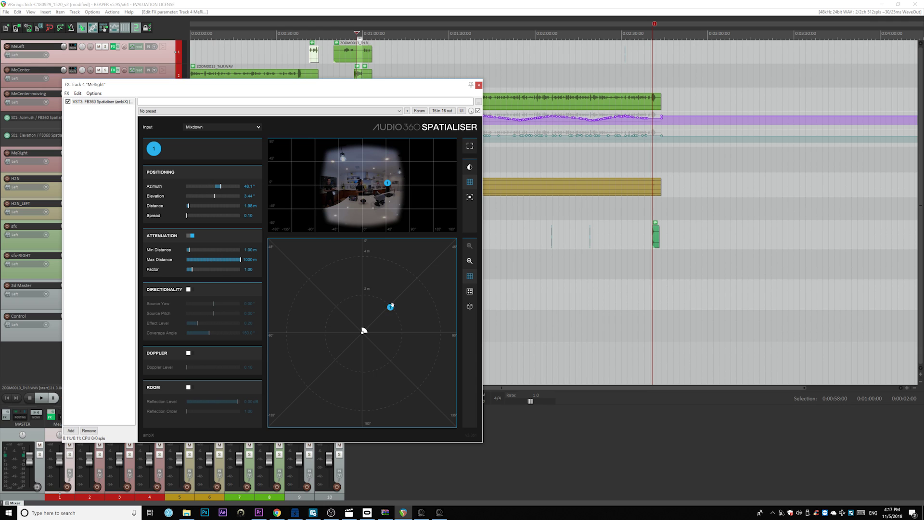
{"action": "key", "text": "Escape"}
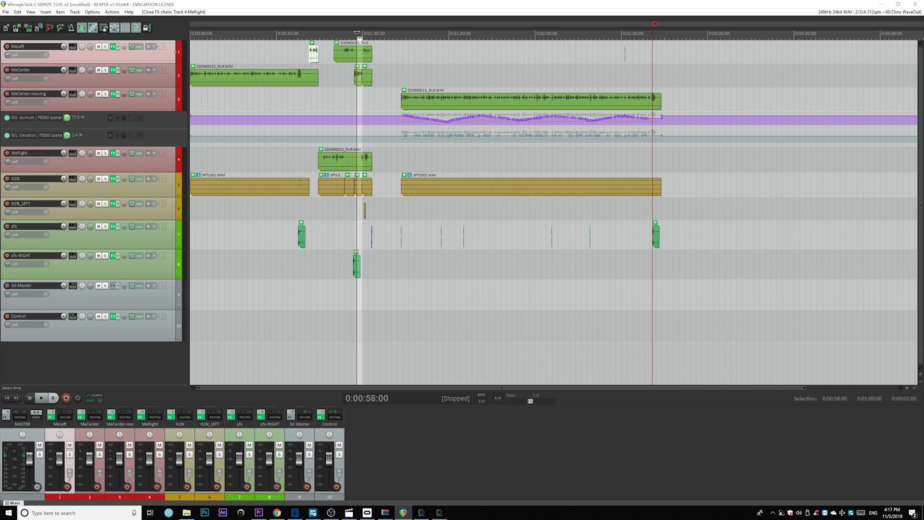
Examine the effects windows of the sfx and sfx-RIGHT tracks from their explosion clips
{"action": "left_click", "coordinate": [302, 236]}
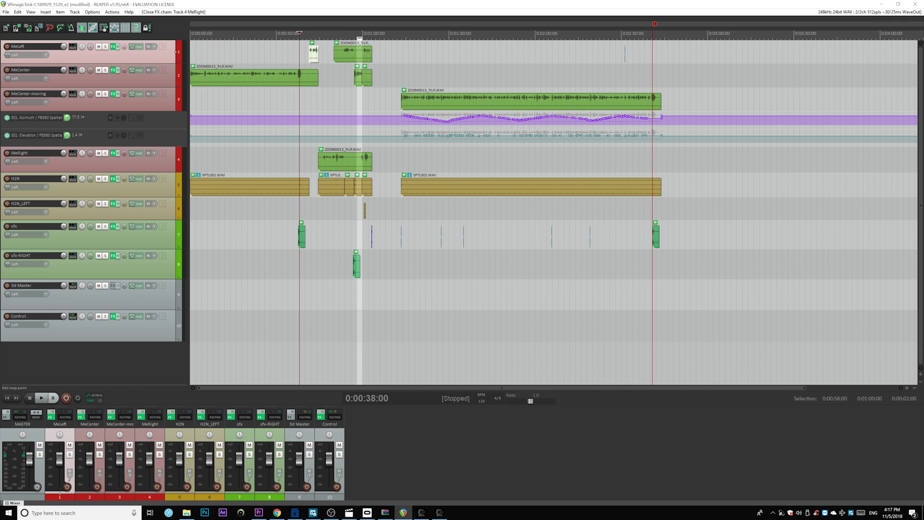
{"action": "key", "text": "f"}
{"action": "key", "text": "Escape"}
{"action": "left_click", "coordinate": [356, 265]}
{"action": "key", "text": "f"}
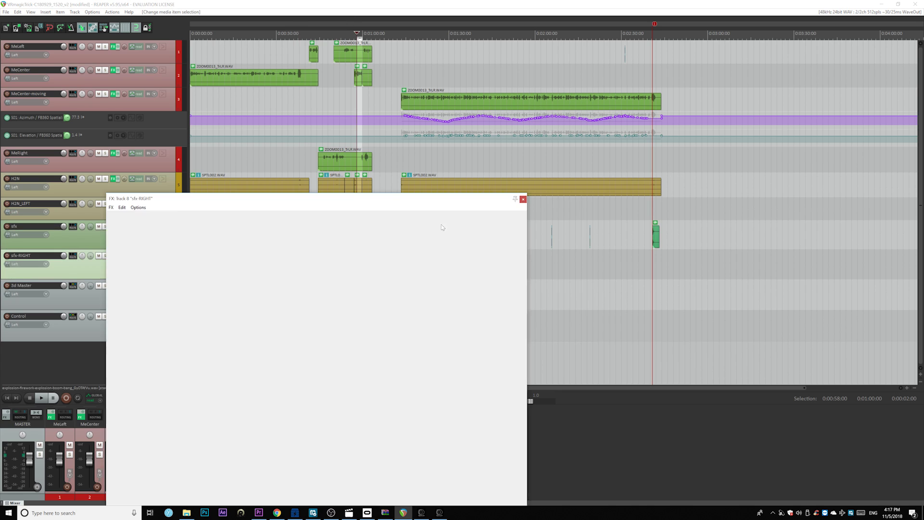
{"action": "key", "text": "Escape"}
Switch to Premiere Pro and play the VRmagicTrick sequence around 1:20 to review how the presenter moves through the shot
{"action": "left_click", "coordinate": [407, 34]}
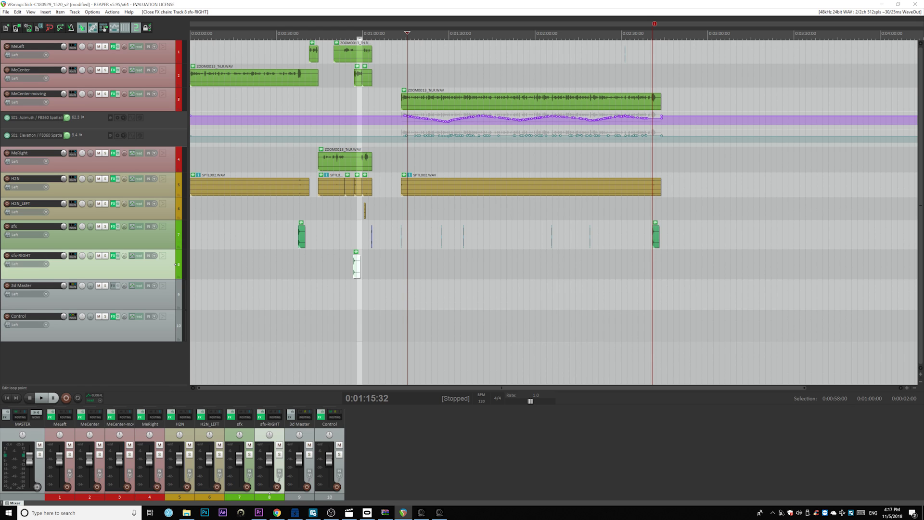
{"action": "left_click", "coordinate": [258, 512]}
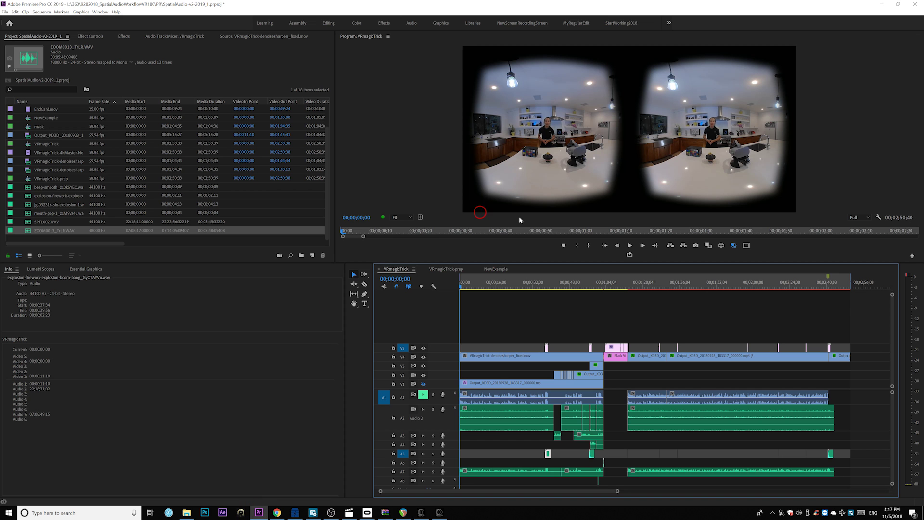
{"action": "left_click", "coordinate": [630, 287]}
{"action": "key", "text": "space"}
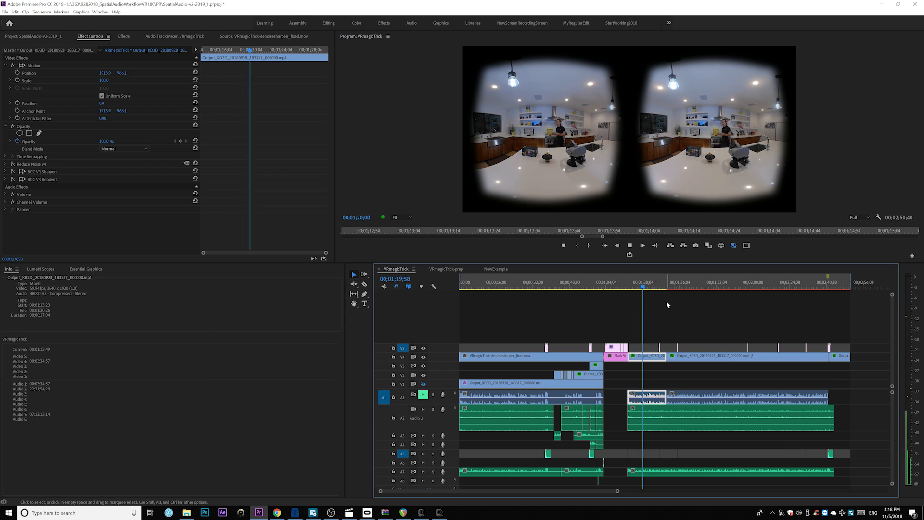
{"action": "key", "text": "space"}
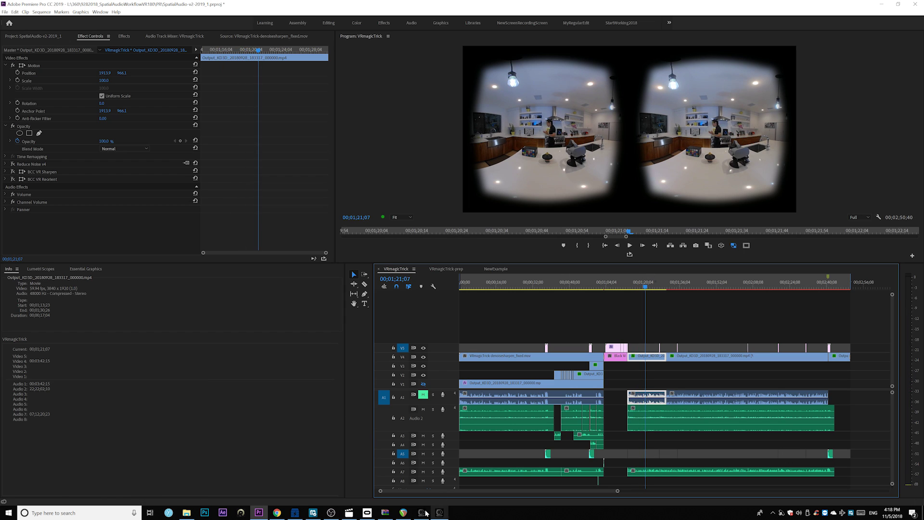
Return to REAPER and set the global automation override to Write
{"action": "left_click", "coordinate": [403, 512]}
{"action": "left_click_drag", "start_coordinate": [403, 117], "coordinate": [520, 121]}
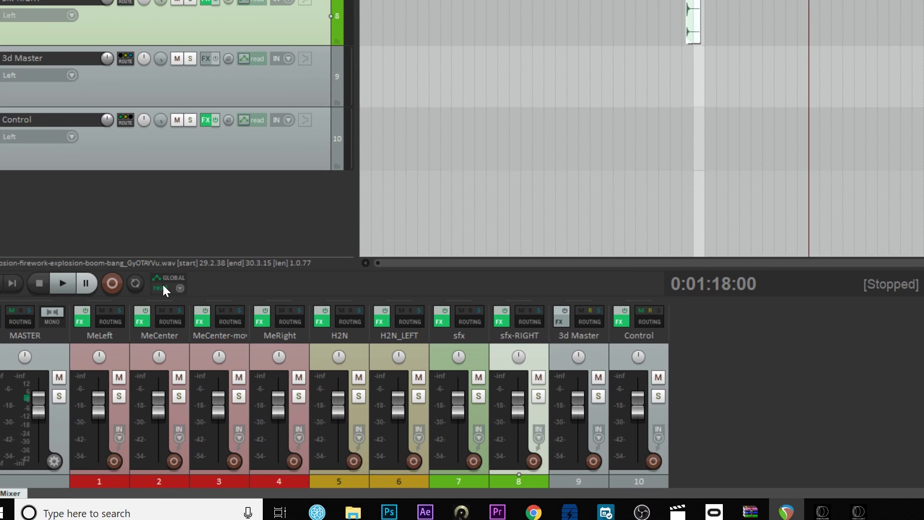
{"action": "left_click", "coordinate": [180, 288]}
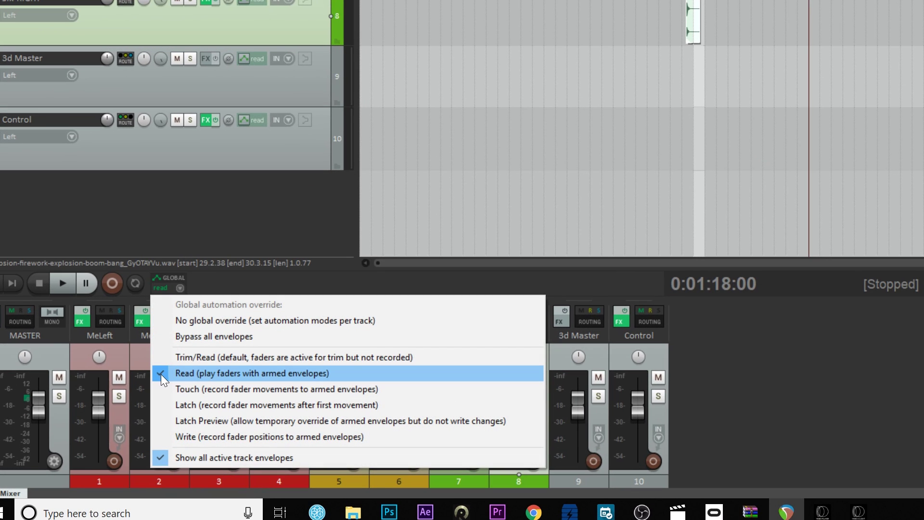
{"action": "left_click", "coordinate": [186, 436]}
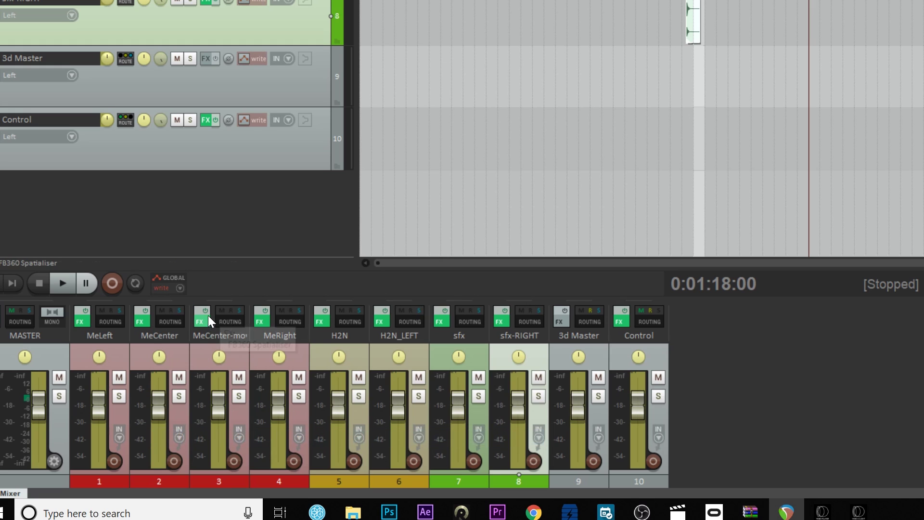
Switch the global automation override to Read and back to Write
{"action": "left_click", "coordinate": [178, 287]}
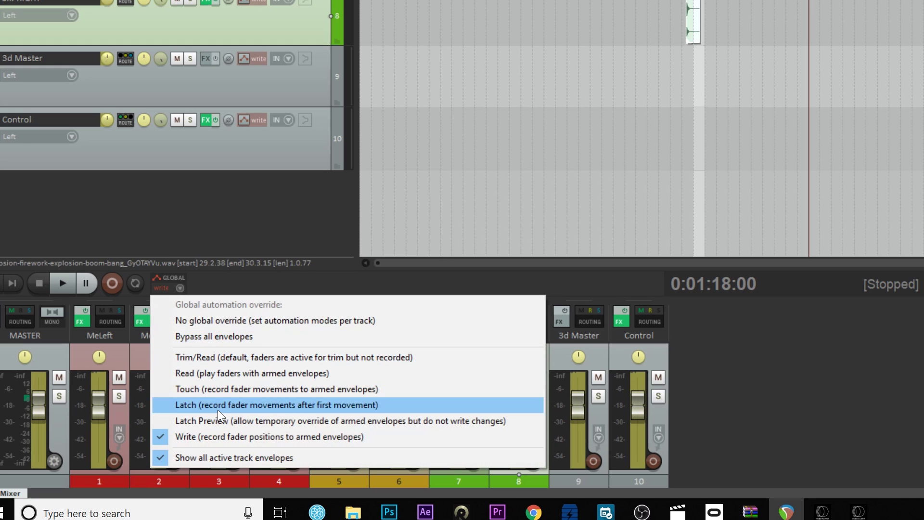
{"action": "left_click", "coordinate": [211, 377]}
{"action": "left_click", "coordinate": [174, 292]}
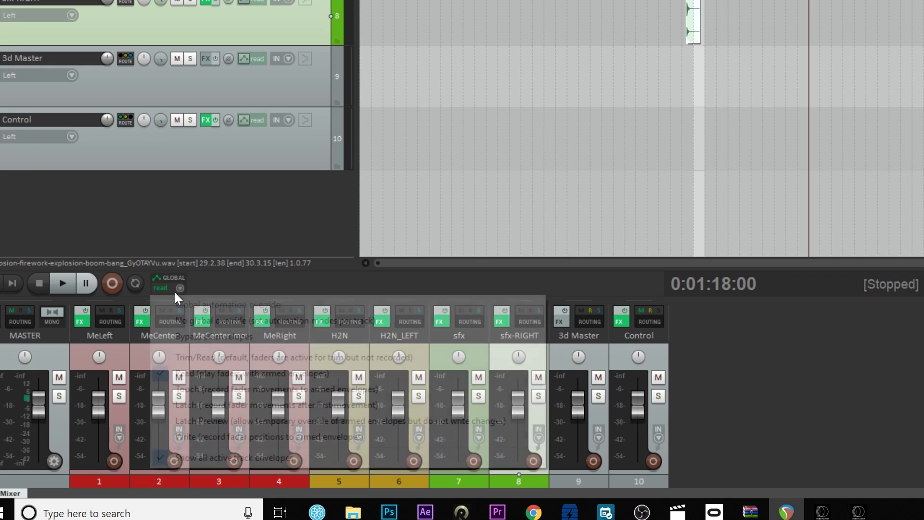
{"action": "left_click", "coordinate": [189, 435]}
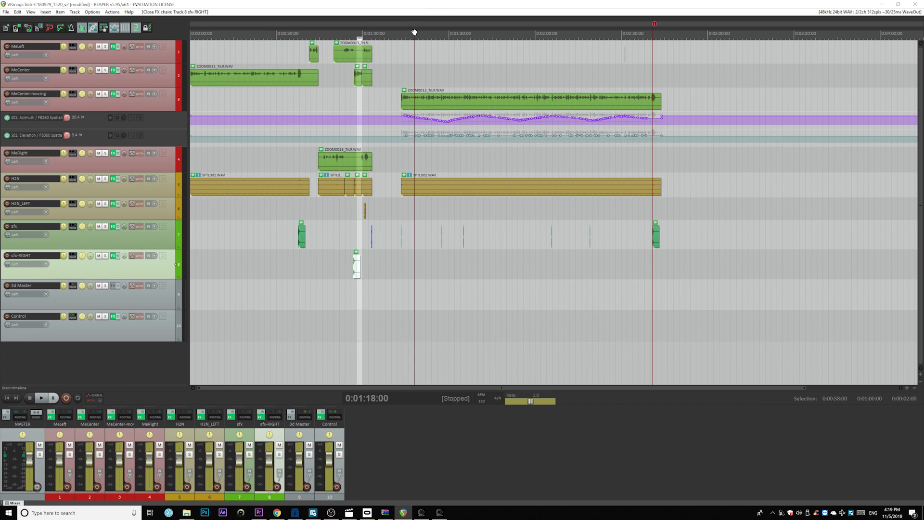
Open the MeCenter-moving track's Spatialiser with the edit cursor at 0:01:14:00, keeping its window clear of the azimuth and elevation envelopes
{"action": "mouse_move", "coordinate": [415, 33]}
{"action": "left_mouse_down"}
{"action": "mouse_move", "coordinate": [395, 38]}
{"action": "mouse_move", "coordinate": [403, 32]}
{"action": "left_mouse_up"}
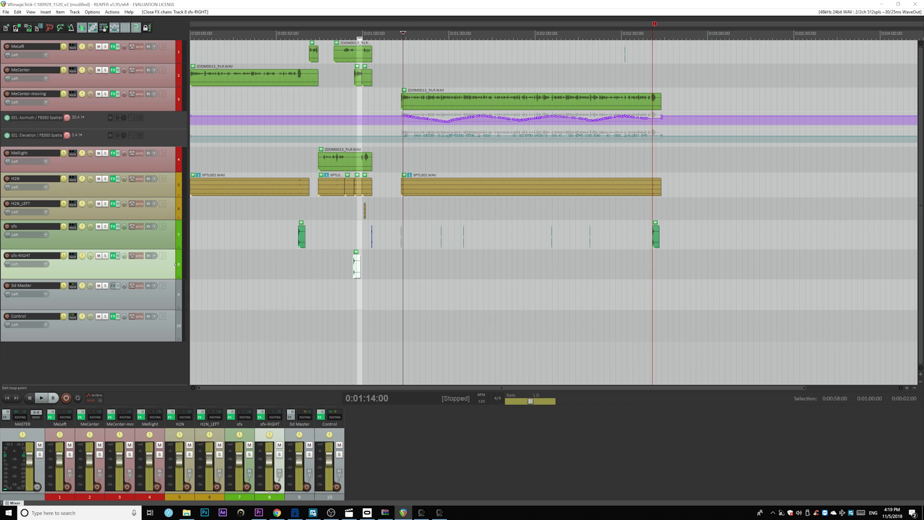
{"action": "key", "text": "ctrl+z"}
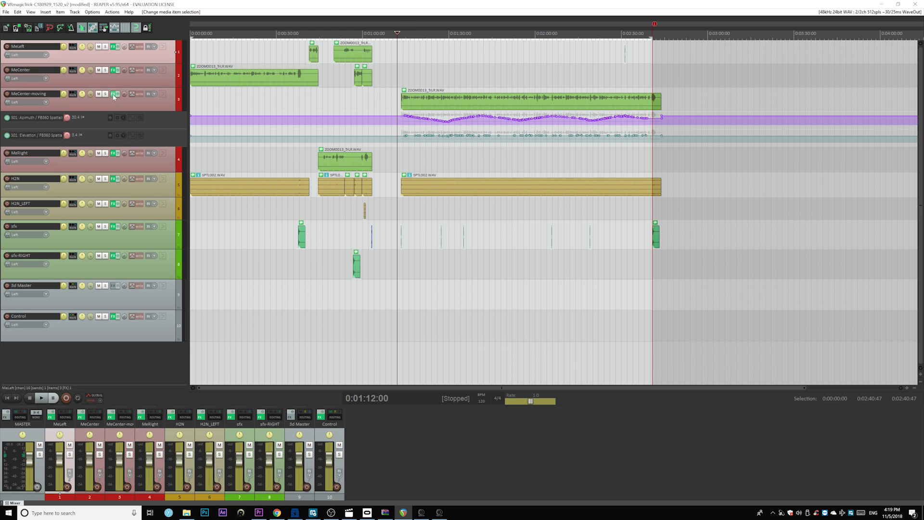
{"action": "left_click", "coordinate": [113, 95]}
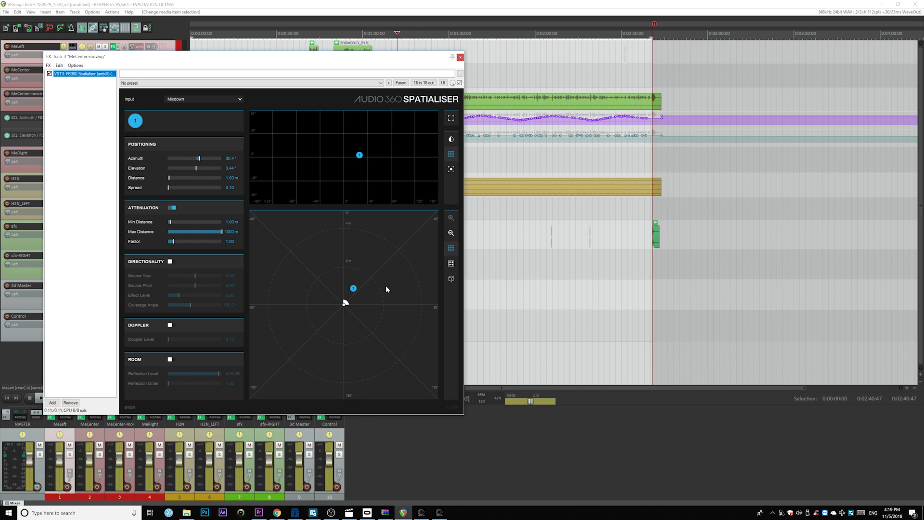
{"action": "left_click_drag", "start_coordinate": [398, 60], "coordinate": [321, 27]}
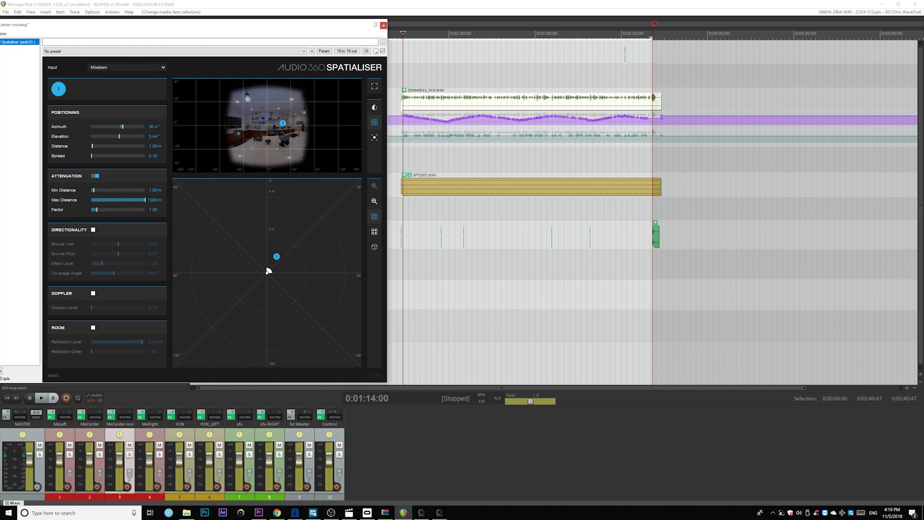
{"action": "left_click_drag", "start_coordinate": [168, 31], "coordinate": [169, 12]}
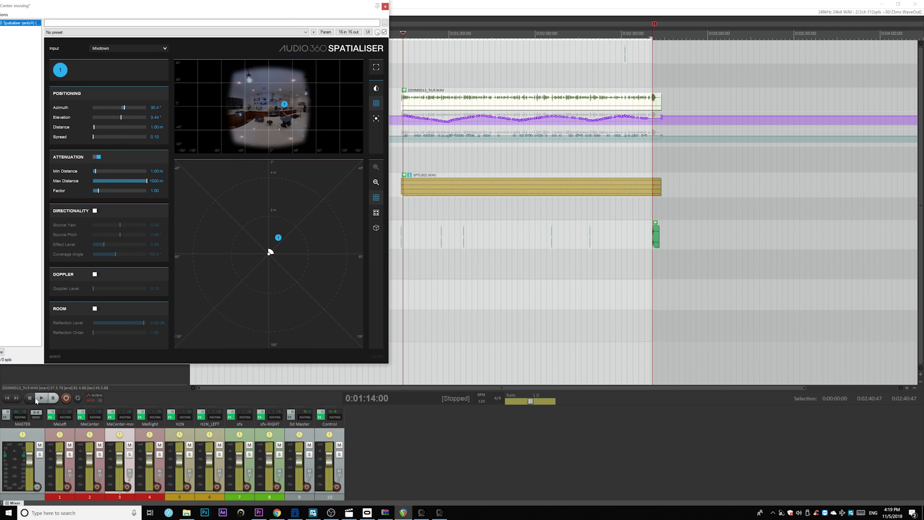
Record position automation for MeCenter-moving during playback from 0:01:14:00 by moving its source along with the presenter, ending at about -48° azimuth
{"action": "left_click", "coordinate": [42, 398]}
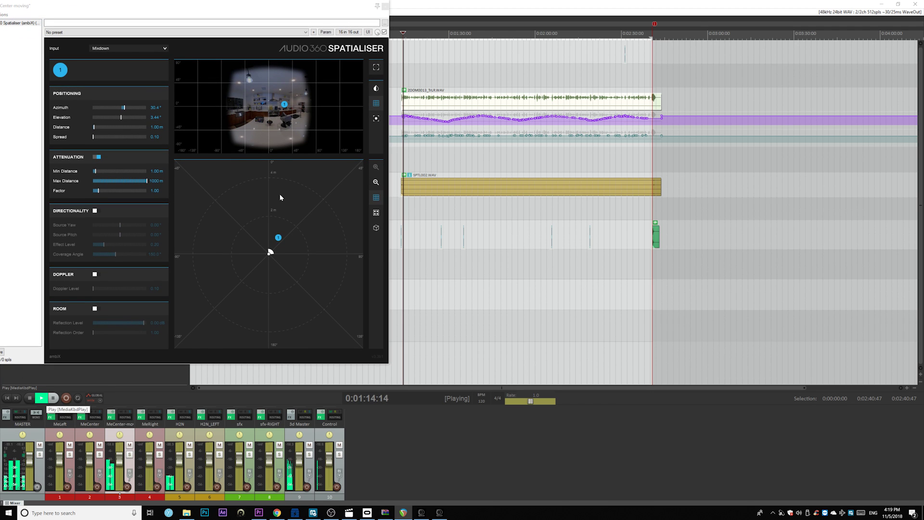
{"action": "left_click_drag", "start_coordinate": [285, 104], "coordinate": [299, 104]}
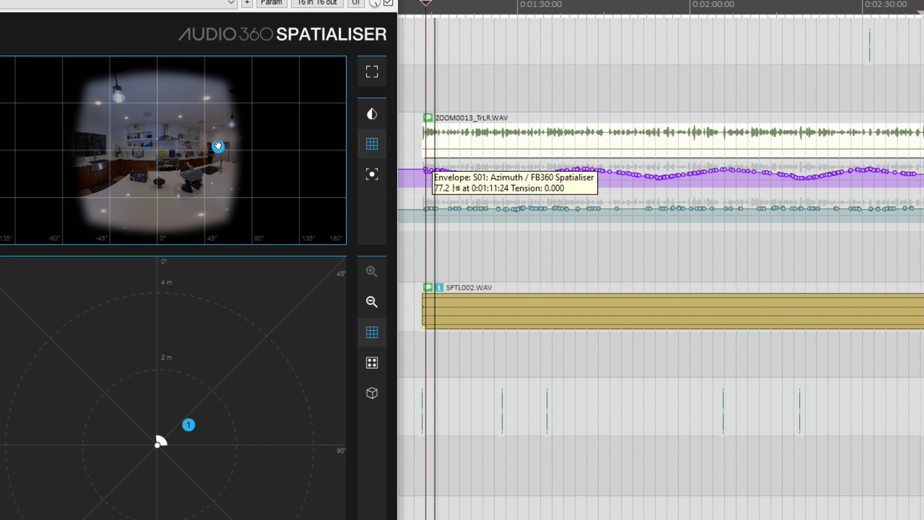
{"action": "left_click_drag", "start_coordinate": [218, 146], "coordinate": [106, 145]}
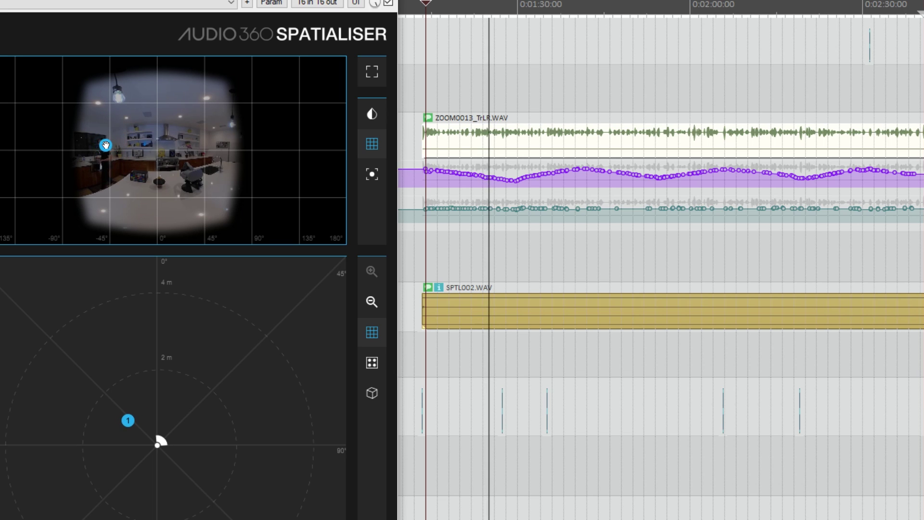
{"action": "key", "text": "space"}
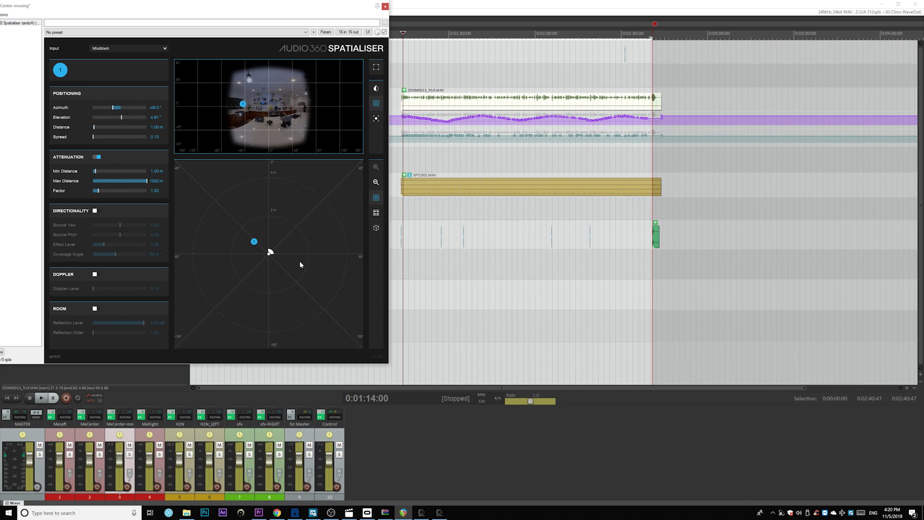
Close the MeCenter-moving track's Spatialiser and set the global automation override to Read
{"action": "key", "text": "Escape"}
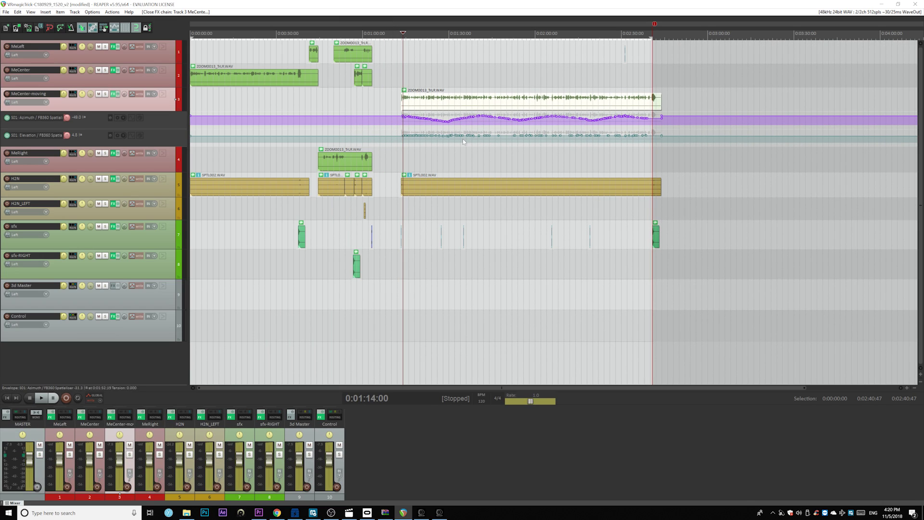
{"action": "left_click", "coordinate": [94, 399]}
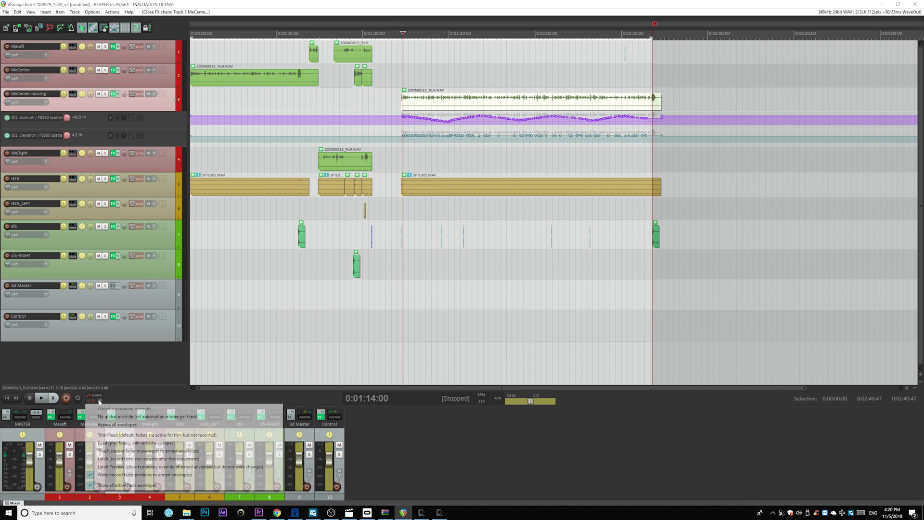
{"action": "left_click", "coordinate": [116, 443]}
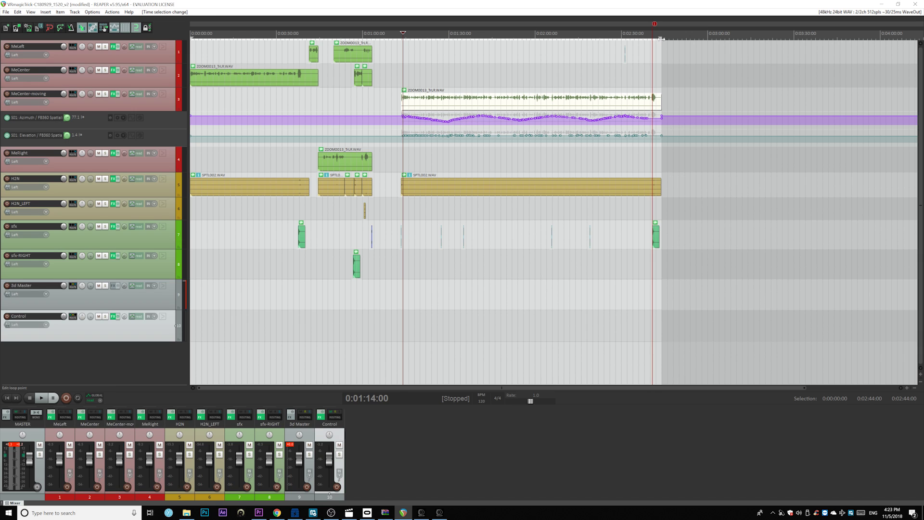
Extend the time selection to end at 0:02:44:00 and select the Control track as the render source
{"action": "mouse_move", "coordinate": [660, 38]}
{"action": "left_mouse_down"}
{"action": "mouse_move", "coordinate": [597, 38]}
{"action": "mouse_move", "coordinate": [667, 46]}
{"action": "mouse_move", "coordinate": [661, 38]}
{"action": "left_mouse_up"}
{"action": "left_click", "coordinate": [32, 426]}
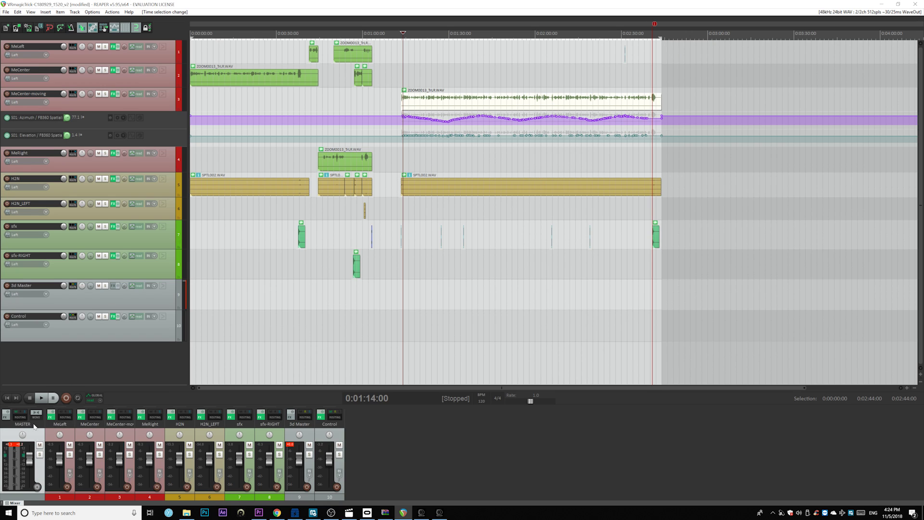
{"action": "left_click", "coordinate": [12, 334]}
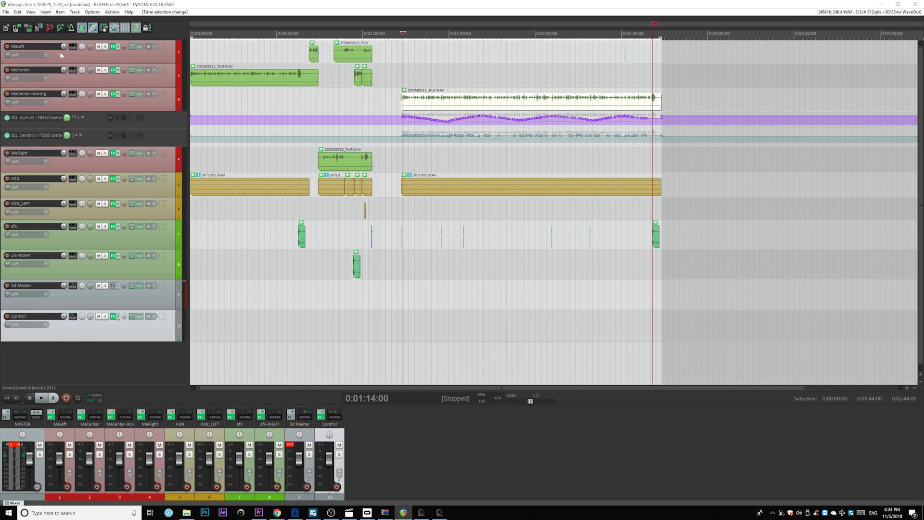
Open the project's render settings and choose Stems (selected tracks) as source with Time selection as bounds
{"action": "left_click", "coordinate": [7, 12]}
{"action": "left_click", "coordinate": [29, 121]}
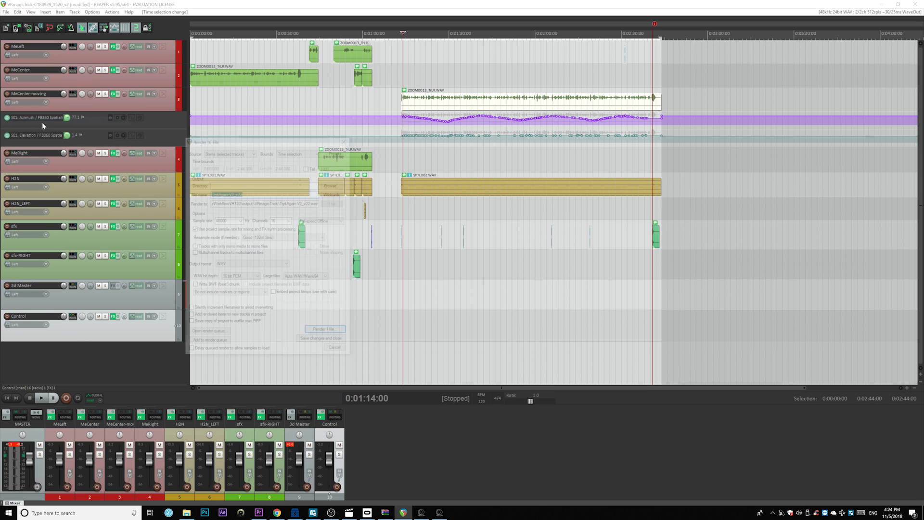
{"action": "left_click", "coordinate": [228, 152]}
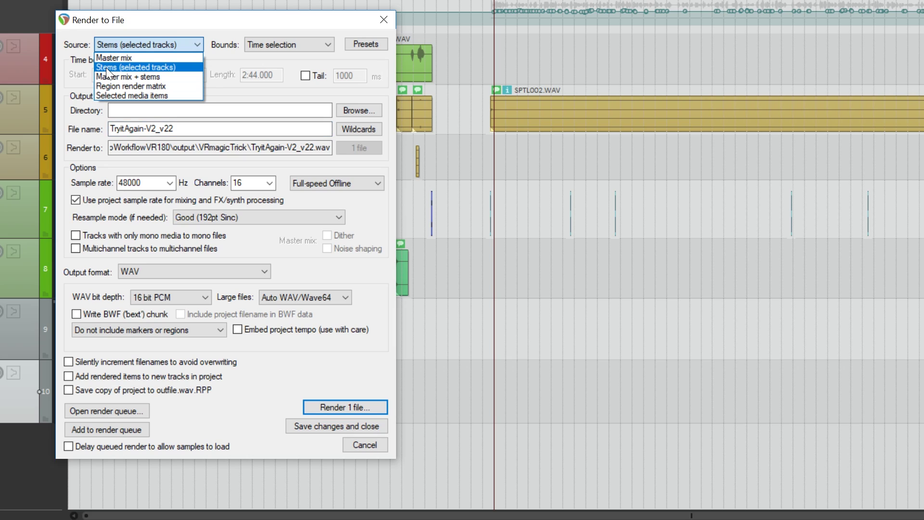
{"action": "left_click", "coordinate": [106, 67]}
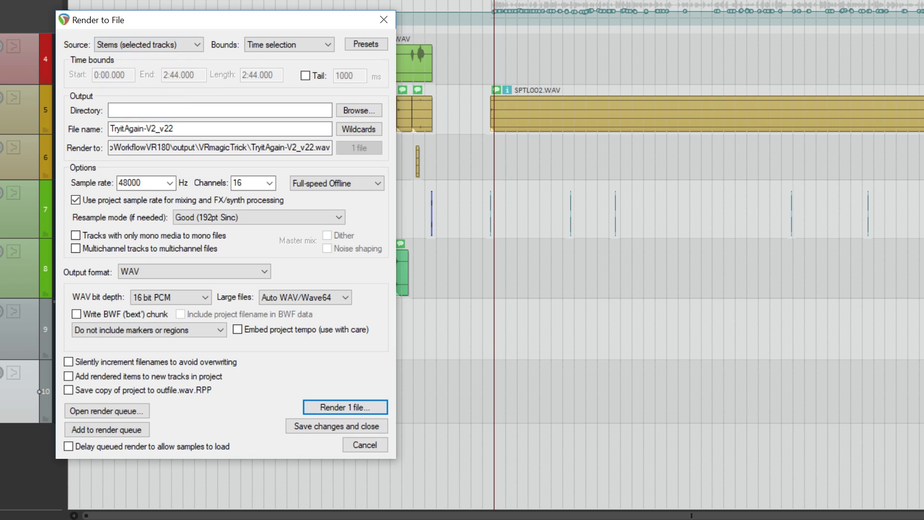
{"action": "left_click", "coordinate": [258, 43]}
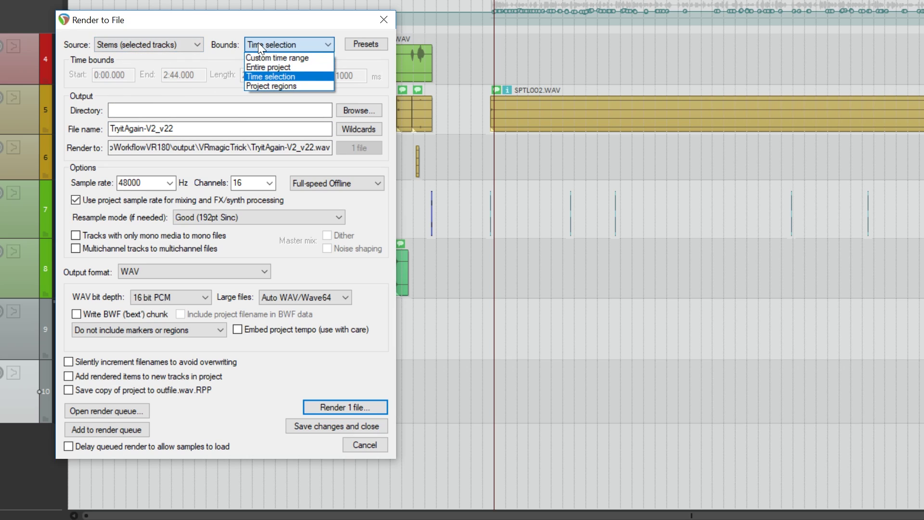
{"action": "left_click", "coordinate": [273, 77]}
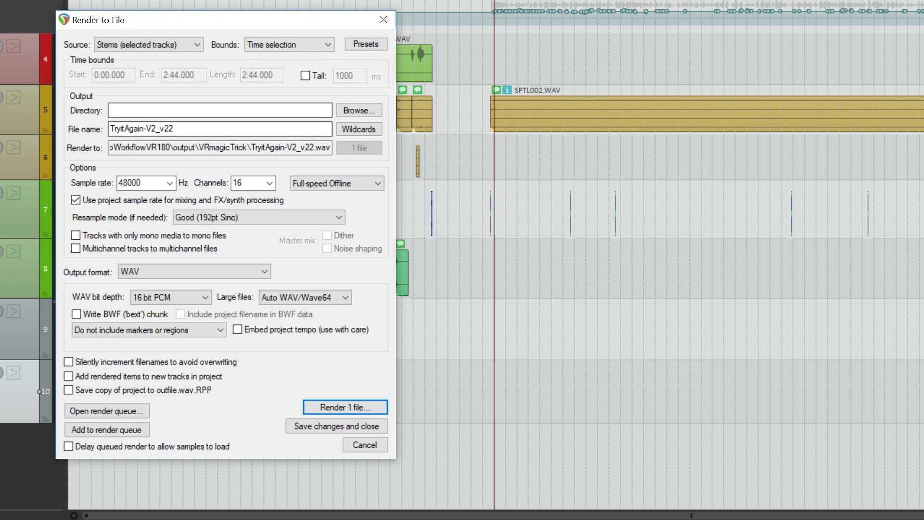
{"action": "left_click", "coordinate": [364, 107]}
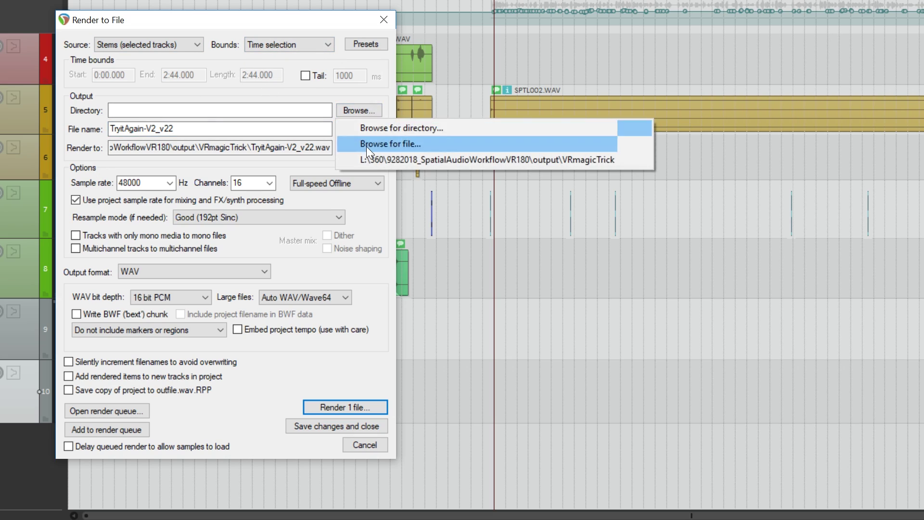
{"action": "left_click", "coordinate": [305, 126]}
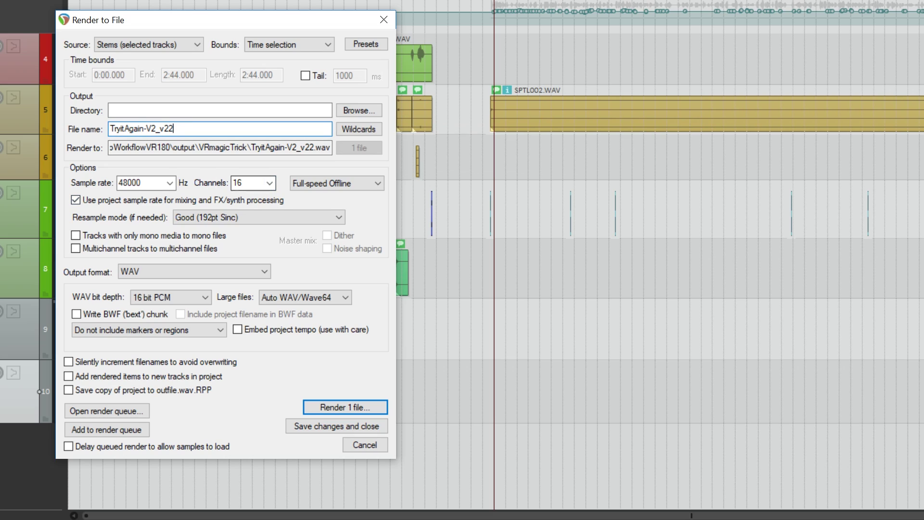
Set the render channels to 16 and render TryitAgain-V2_v22 as WAV, overwriting the existing file
{"action": "left_click", "coordinate": [271, 184]}
{"action": "left_click", "coordinate": [251, 206]}
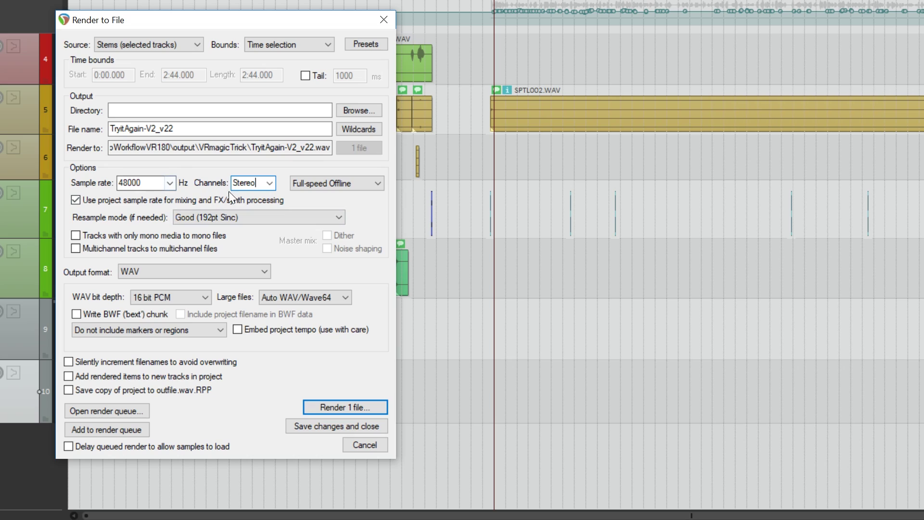
{"action": "left_click", "coordinate": [269, 184]}
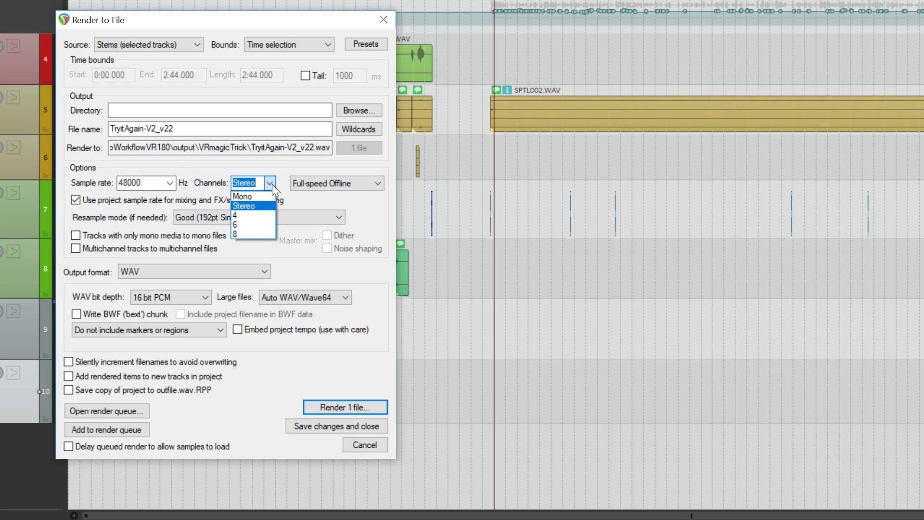
{"action": "left_click", "coordinate": [252, 233]}
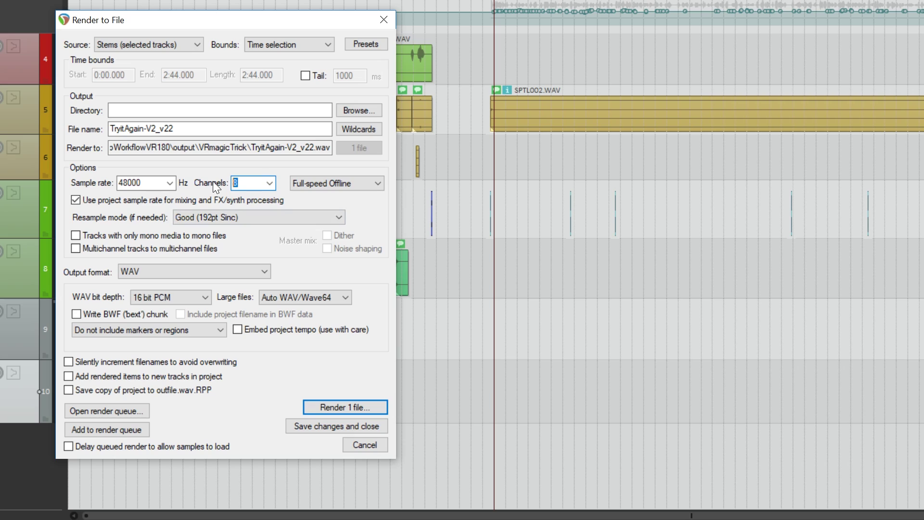
{"action": "type", "text": "16"}
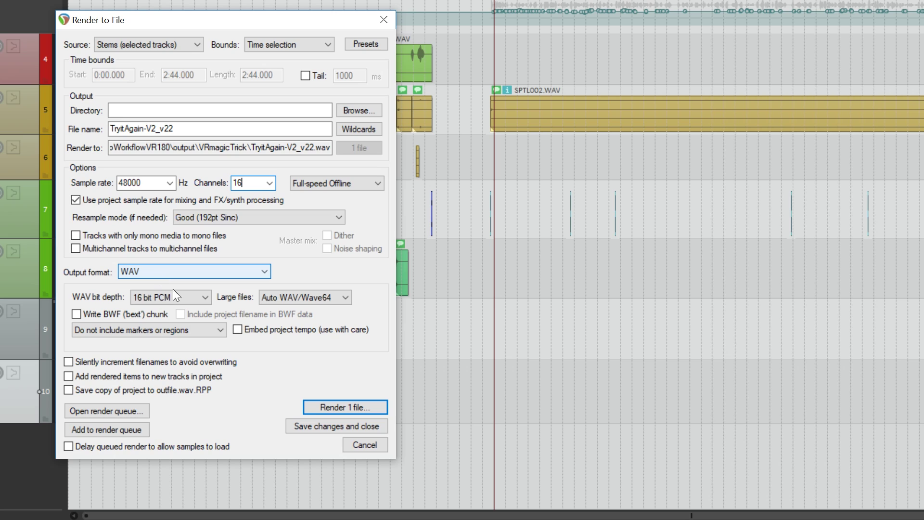
{"action": "left_click", "coordinate": [319, 409]}
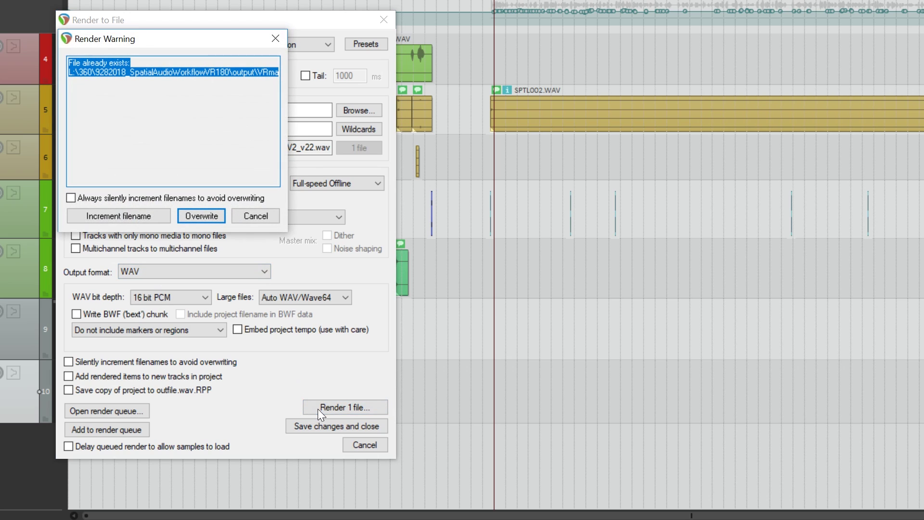
{"action": "key", "text": "Return"}
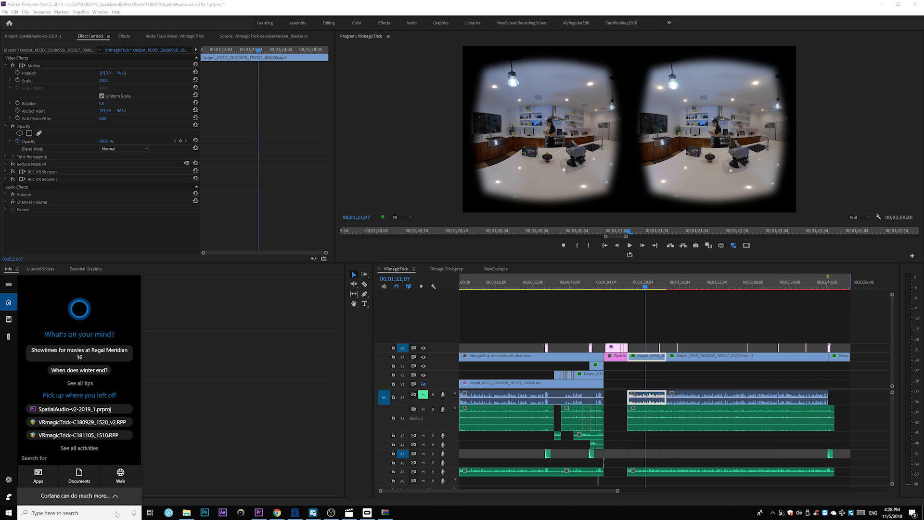
Launch FB360 Encoder and set the output format to Facebook 180 Video
{"action": "type", "text": "fb"}
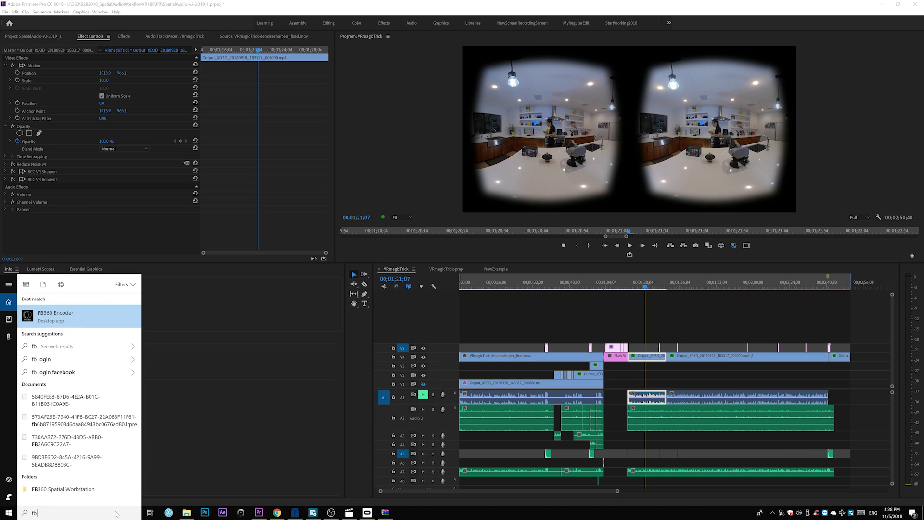
{"action": "left_click", "coordinate": [73, 314]}
{"action": "left_click", "coordinate": [350, 181]}
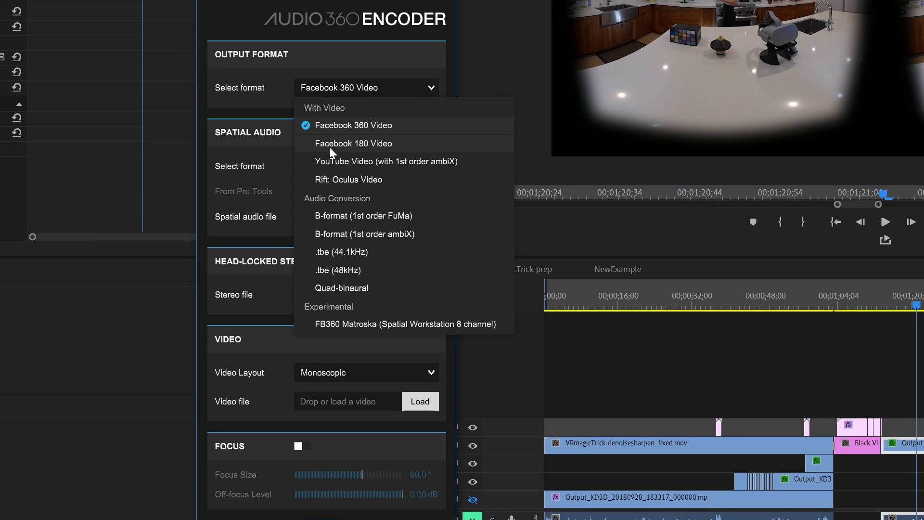
{"action": "left_click", "coordinate": [329, 147]}
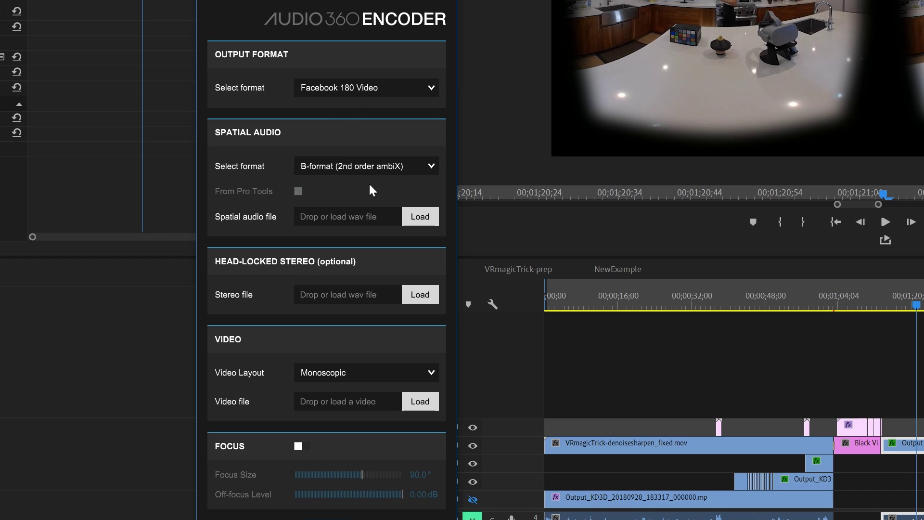
Set the spatial audio format to B-format (3rd order ambiX) and load VRmagicTrick-prep-C180929_1232_edit.wav as the spatial audio file
{"action": "left_click", "coordinate": [329, 164]}
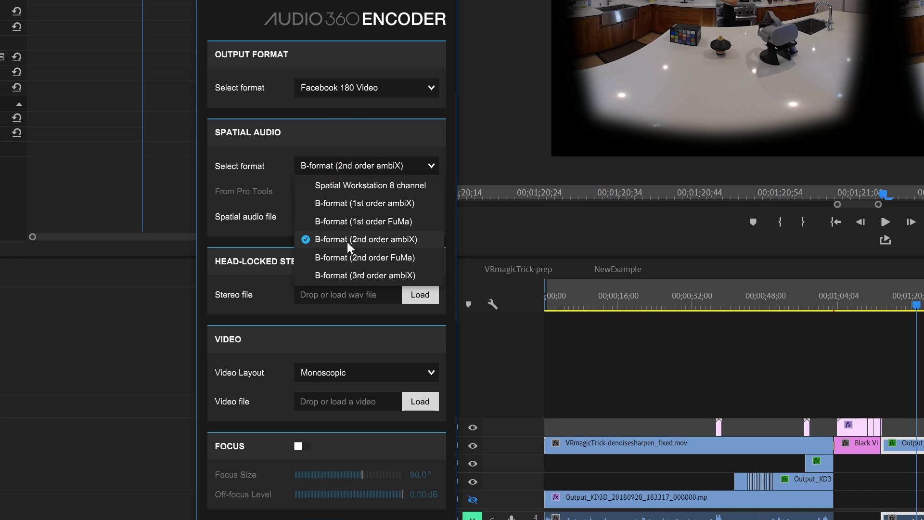
{"action": "left_click", "coordinate": [371, 274]}
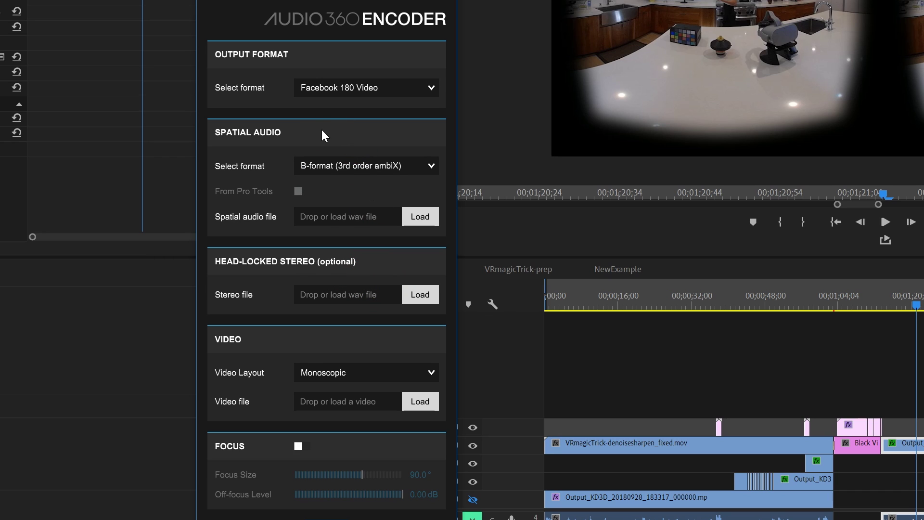
{"action": "left_click", "coordinate": [412, 219]}
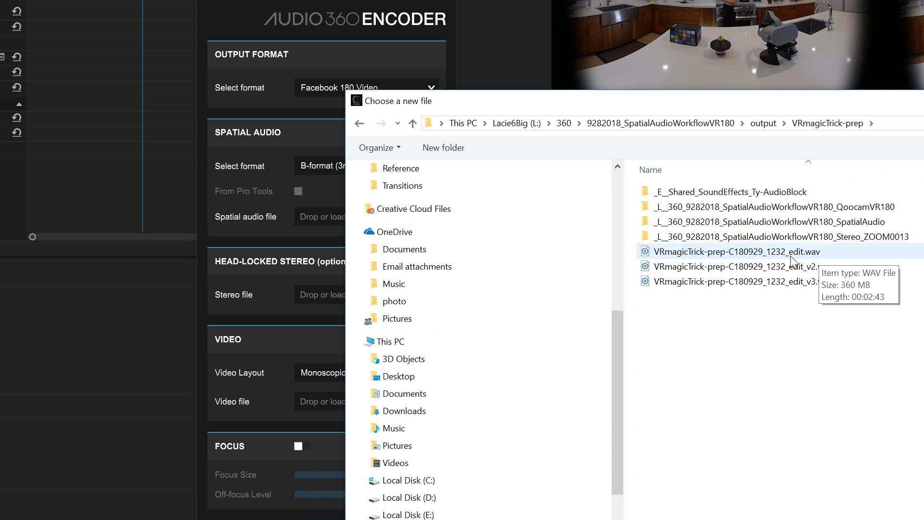
{"action": "left_click", "coordinate": [790, 256]}
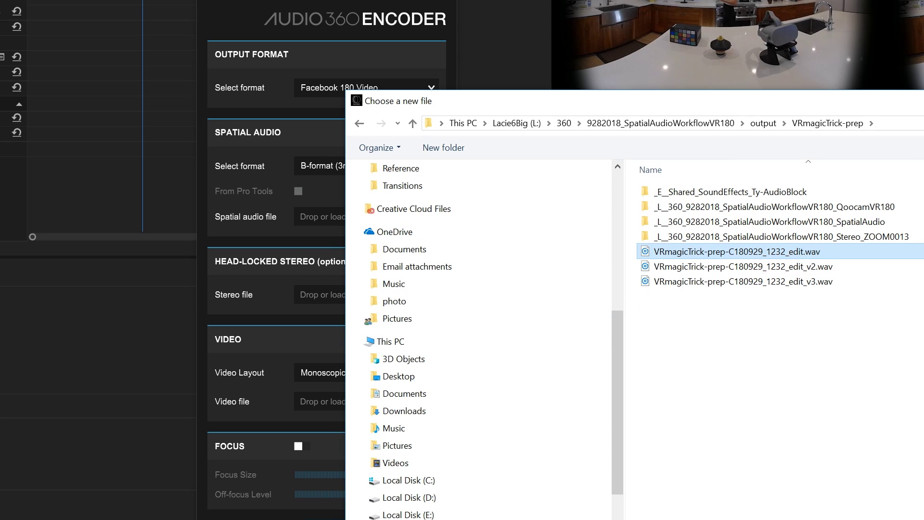
{"action": "key", "text": "Return"}
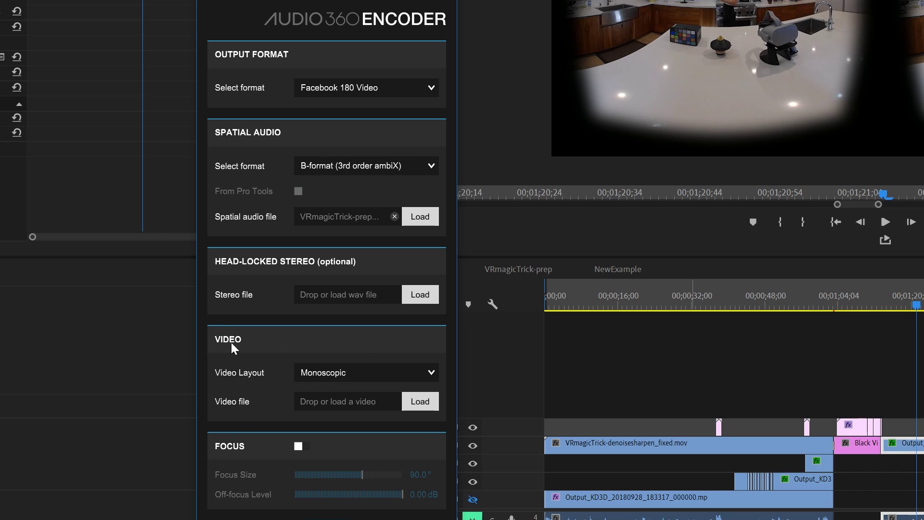
Set the video layout to Left-Right Stereoscopic and load the 3rdOrderFacebook video from the output folder
{"action": "left_click", "coordinate": [341, 374]}
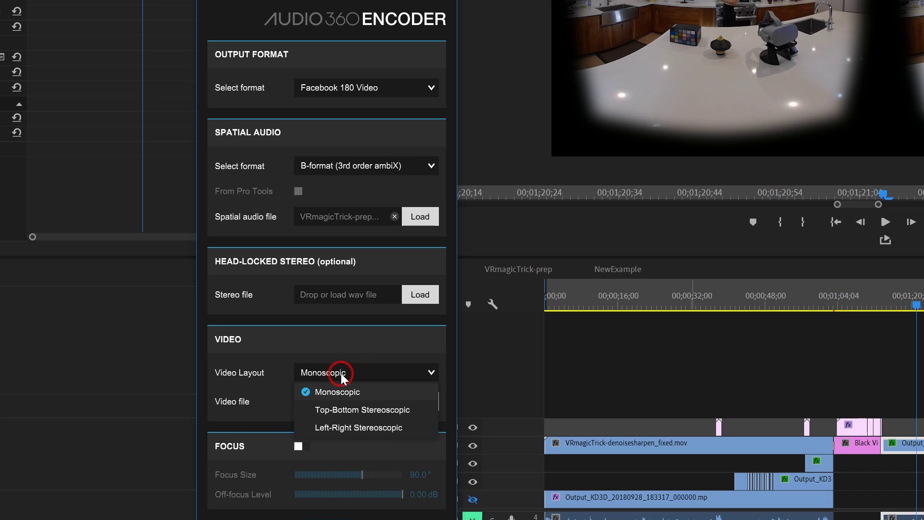
{"action": "left_click", "coordinate": [333, 427]}
{"action": "left_click", "coordinate": [420, 401]}
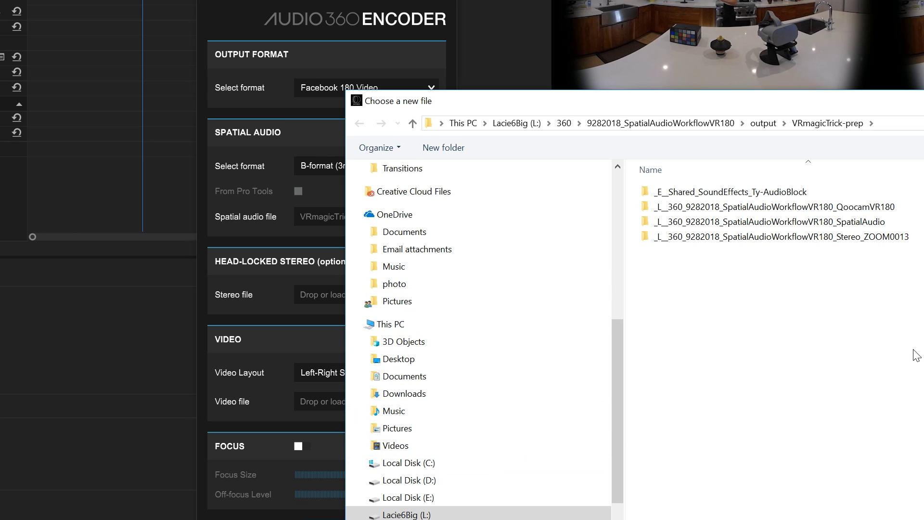
{"action": "left_click", "coordinate": [762, 123]}
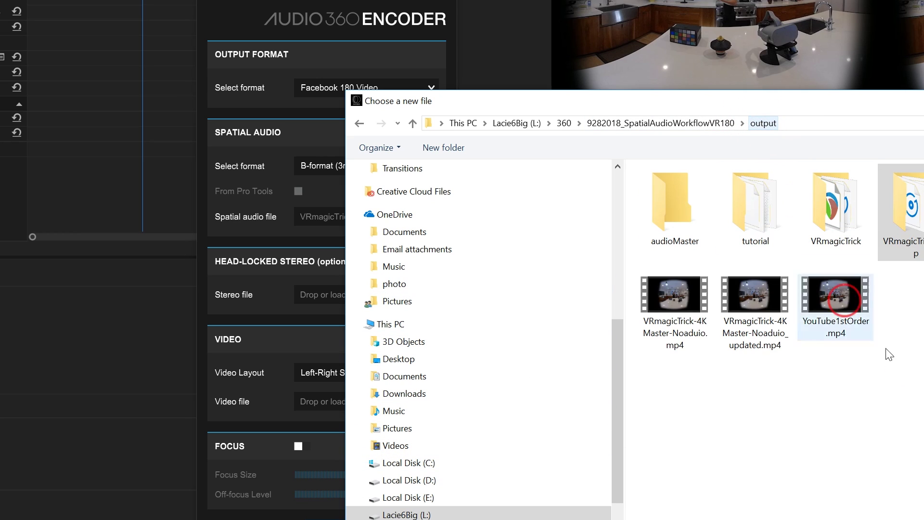
{"action": "double_click", "coordinate": [923, 206]}
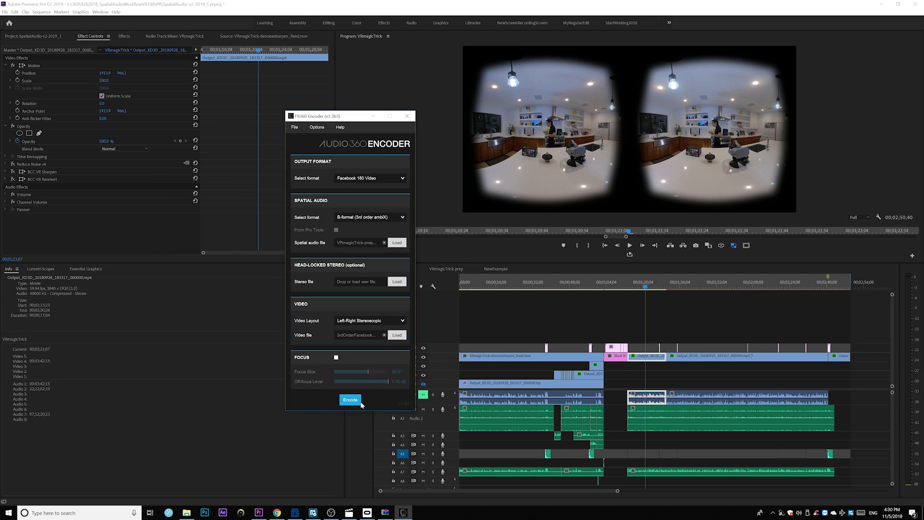
Switch the output format to YouTube Video (with 1st order ambiX), choosing B-format (3rd order ambiX) for the spatial audio
{"action": "left_click", "coordinate": [348, 180]}
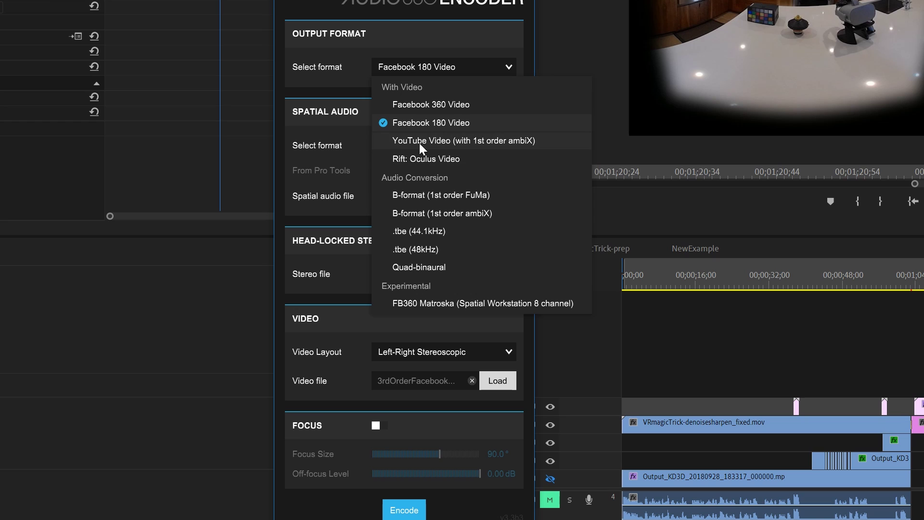
{"action": "left_click", "coordinate": [458, 141]}
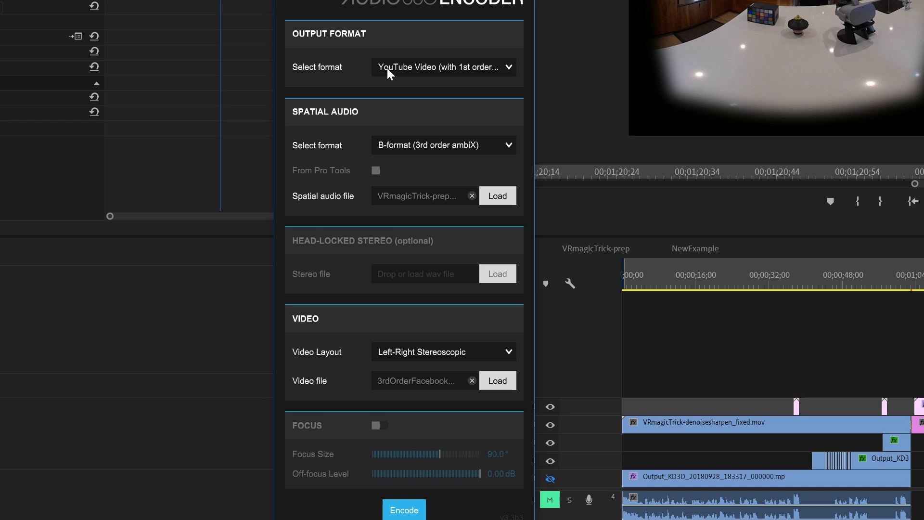
{"action": "left_click", "coordinate": [429, 145]}
{"action": "left_click", "coordinate": [440, 255]}
Set the output format to FB360 Matroska (Spatial Workstation 8 channel) with B-format (3rd order ambiX) spatial audio
{"action": "left_click", "coordinate": [408, 68]}
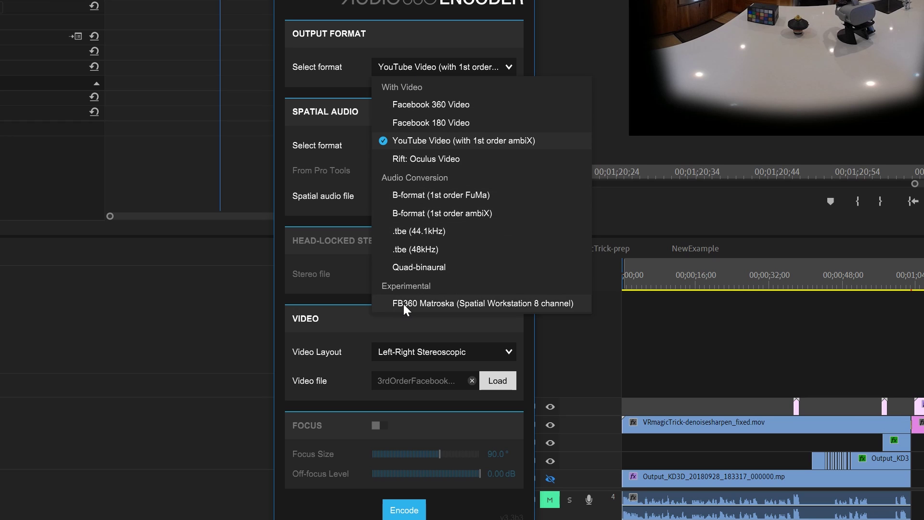
{"action": "left_click", "coordinate": [531, 308]}
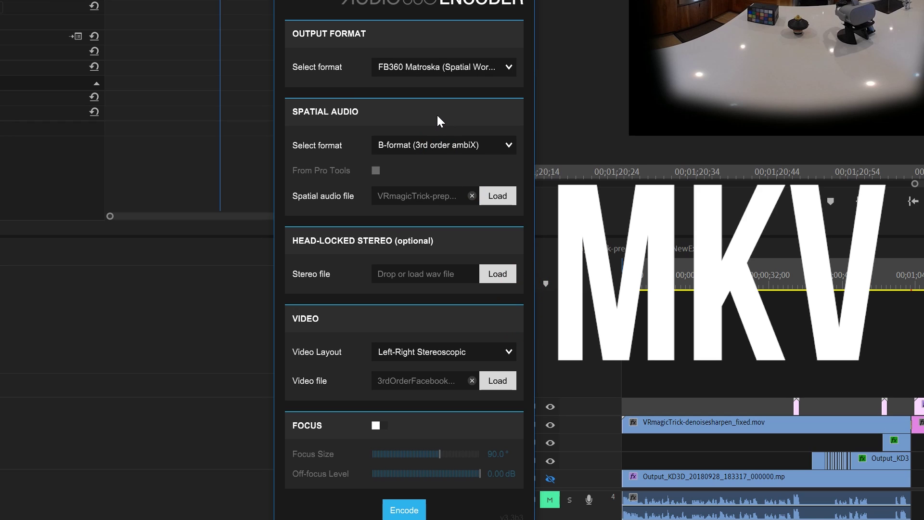
{"action": "left_click", "coordinate": [405, 147]}
{"action": "left_click", "coordinate": [417, 252]}
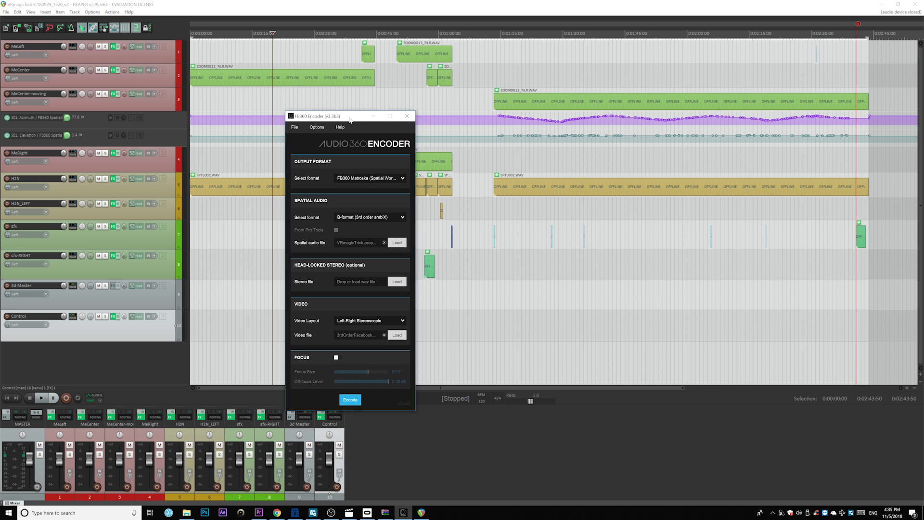
Move the FB360 Encoder window up beside the track list, and minimize it to return to REAPER
{"action": "left_click_drag", "start_coordinate": [350, 120], "coordinate": [319, 74]}
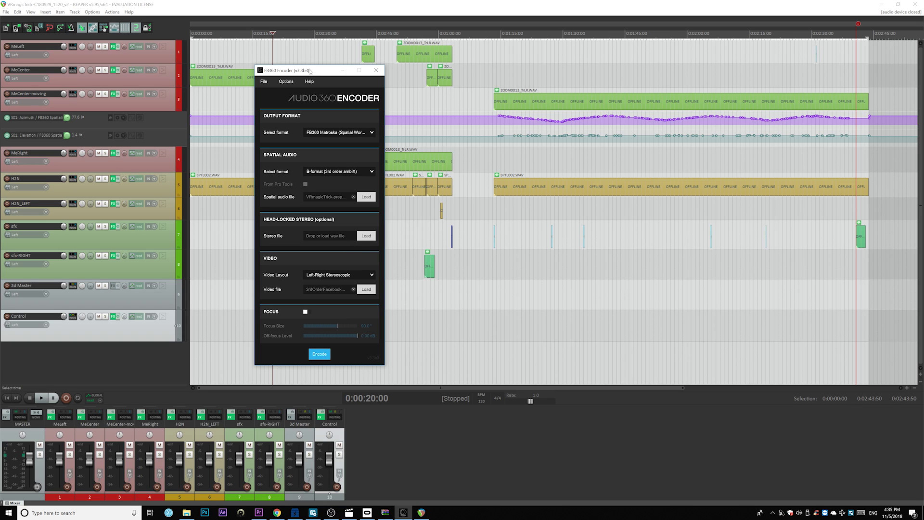
{"action": "left_click_drag", "start_coordinate": [310, 71], "coordinate": [297, 71]}
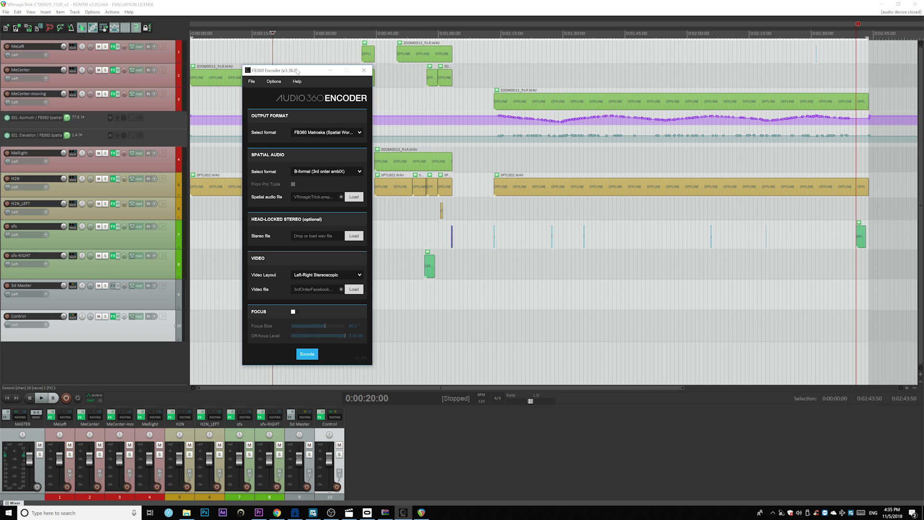
{"action": "left_click", "coordinate": [330, 70]}
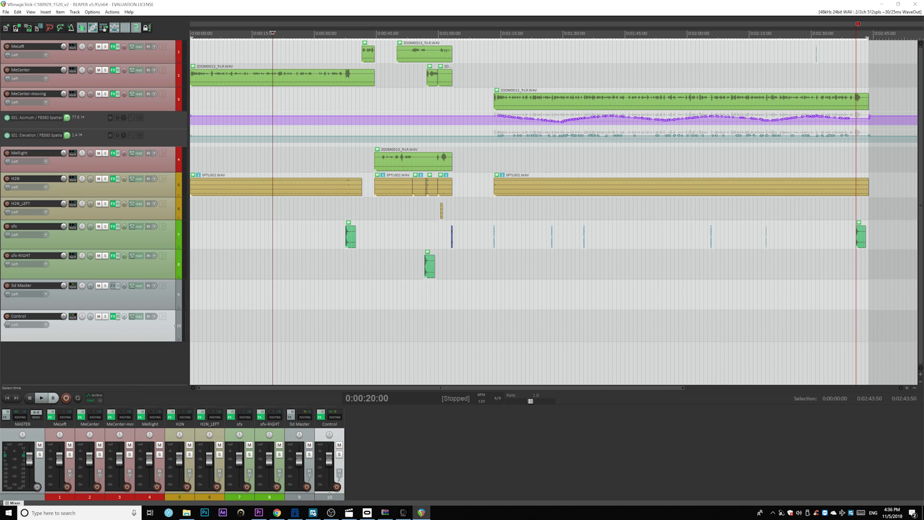
Set the sfx track's send to 3d Master to stereo source 1/2 and destination channel 1, and switch back to FB360 Encoder
{"action": "left_click", "coordinate": [347, 230]}
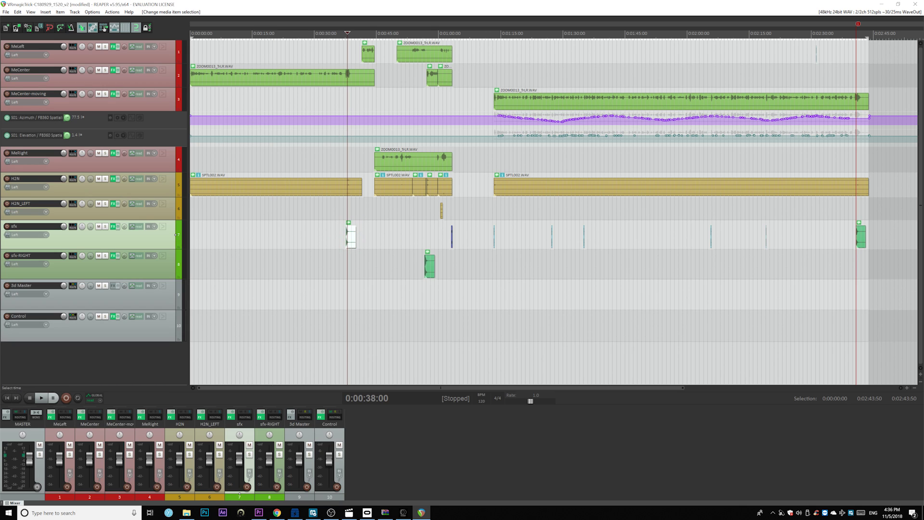
{"action": "left_click", "coordinate": [73, 226]}
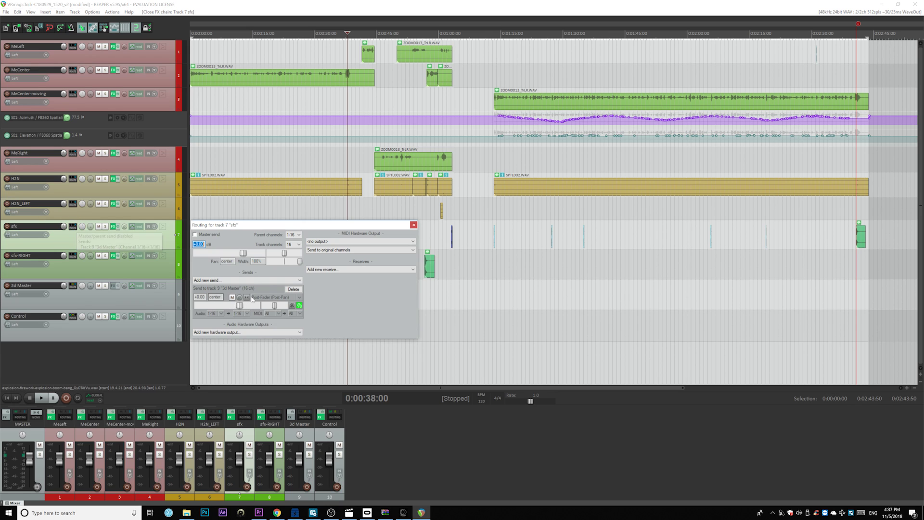
{"action": "left_click", "coordinate": [222, 314]}
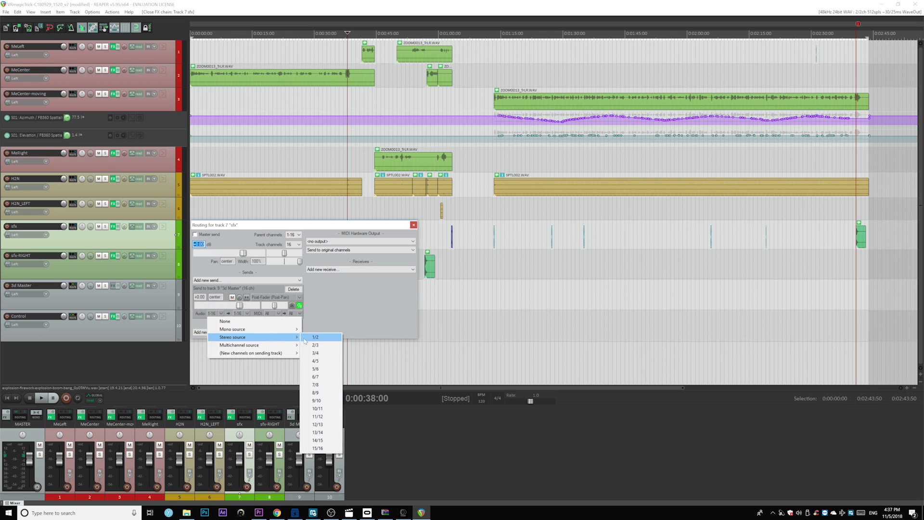
{"action": "left_click", "coordinate": [304, 337]}
{"action": "left_click", "coordinate": [239, 313]}
{"action": "left_click", "coordinate": [260, 187]}
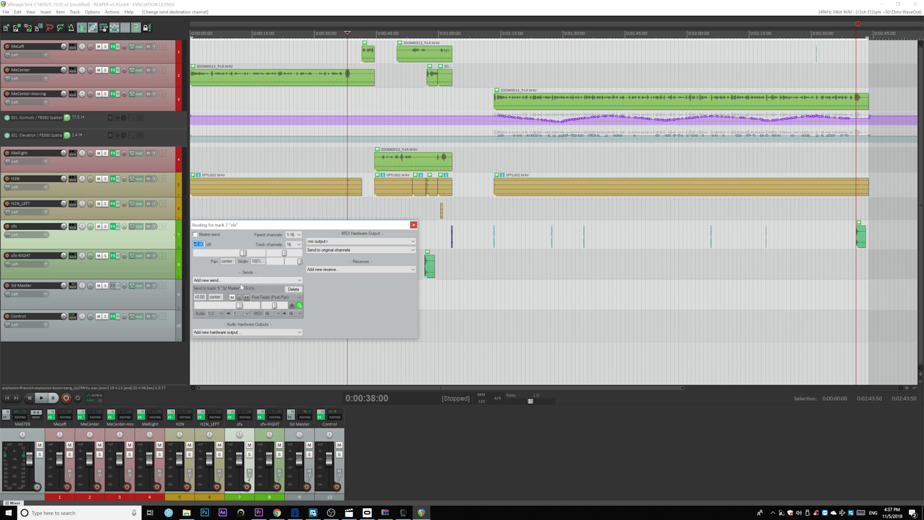
{"action": "left_click", "coordinate": [413, 225]}
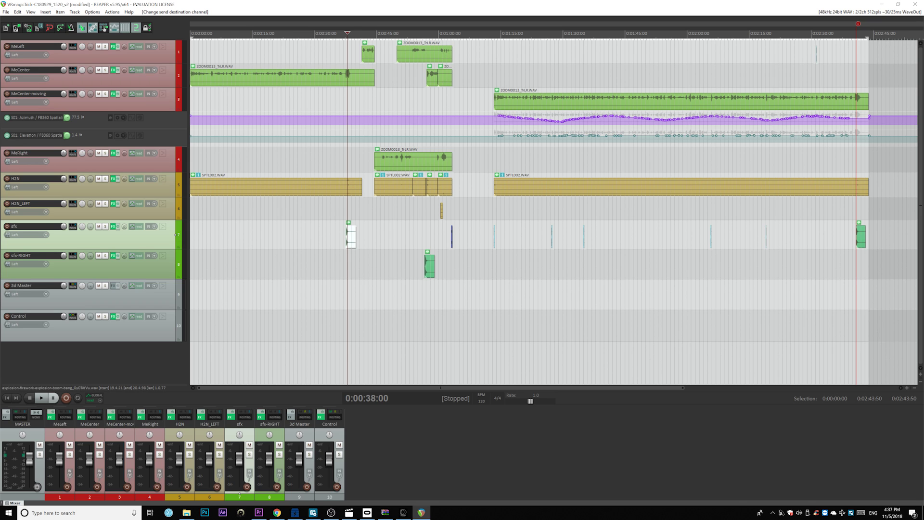
{"action": "left_click", "coordinate": [404, 512]}
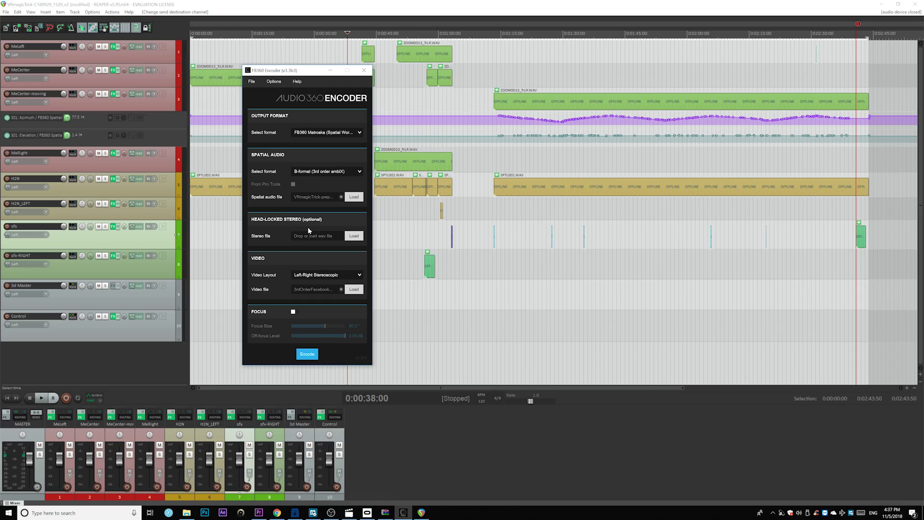